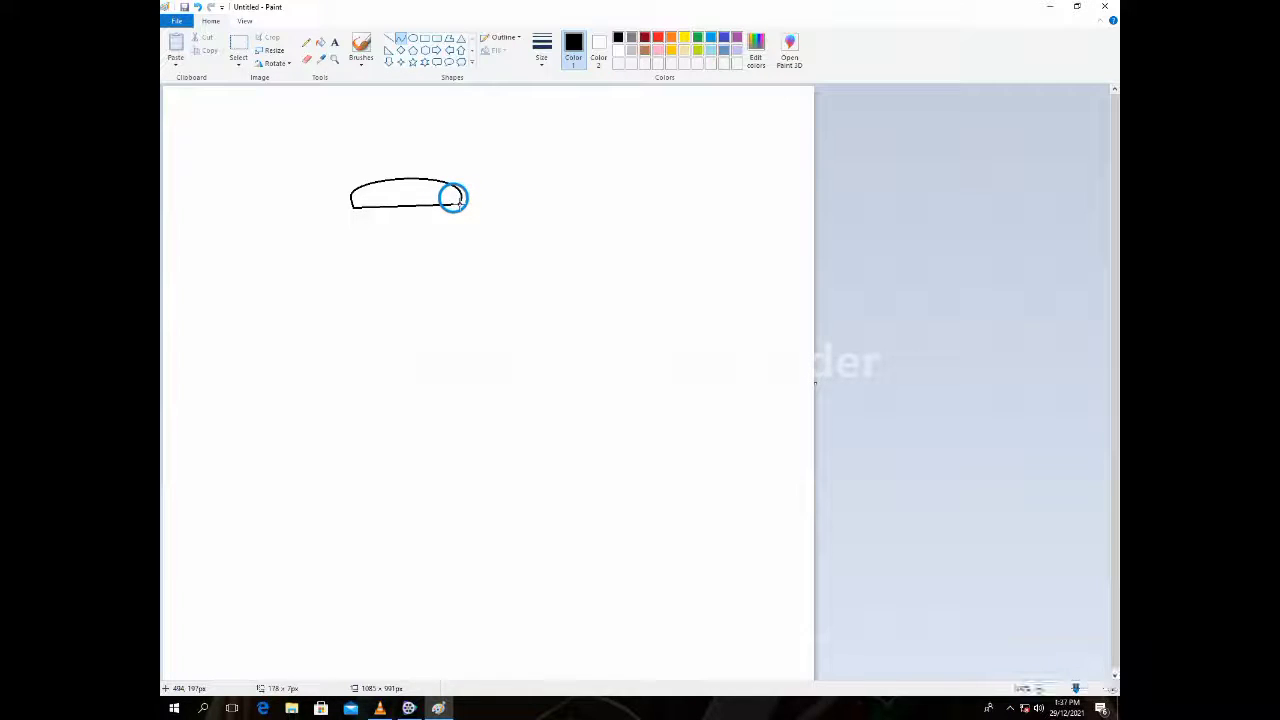
left_click(399, 48)
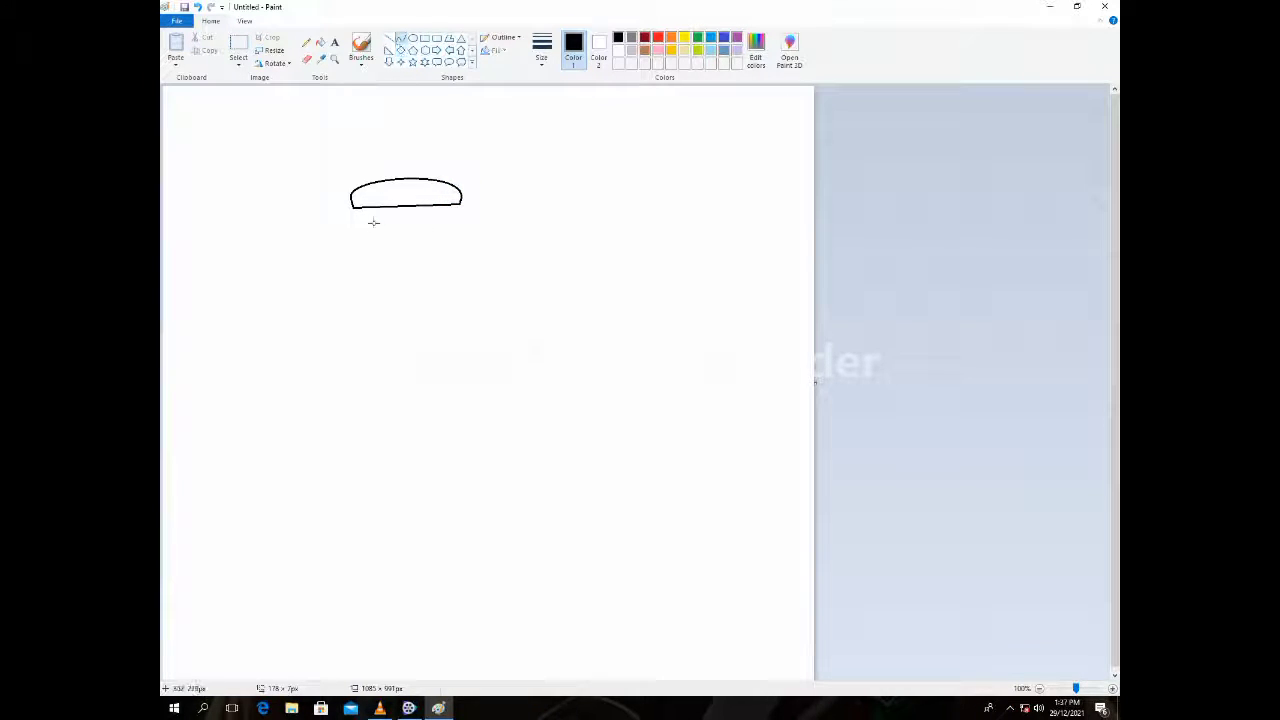
left_click_drag(355, 207, 459, 203)
left_click_drag(355, 206, 430, 215)
left_click(514, 200)
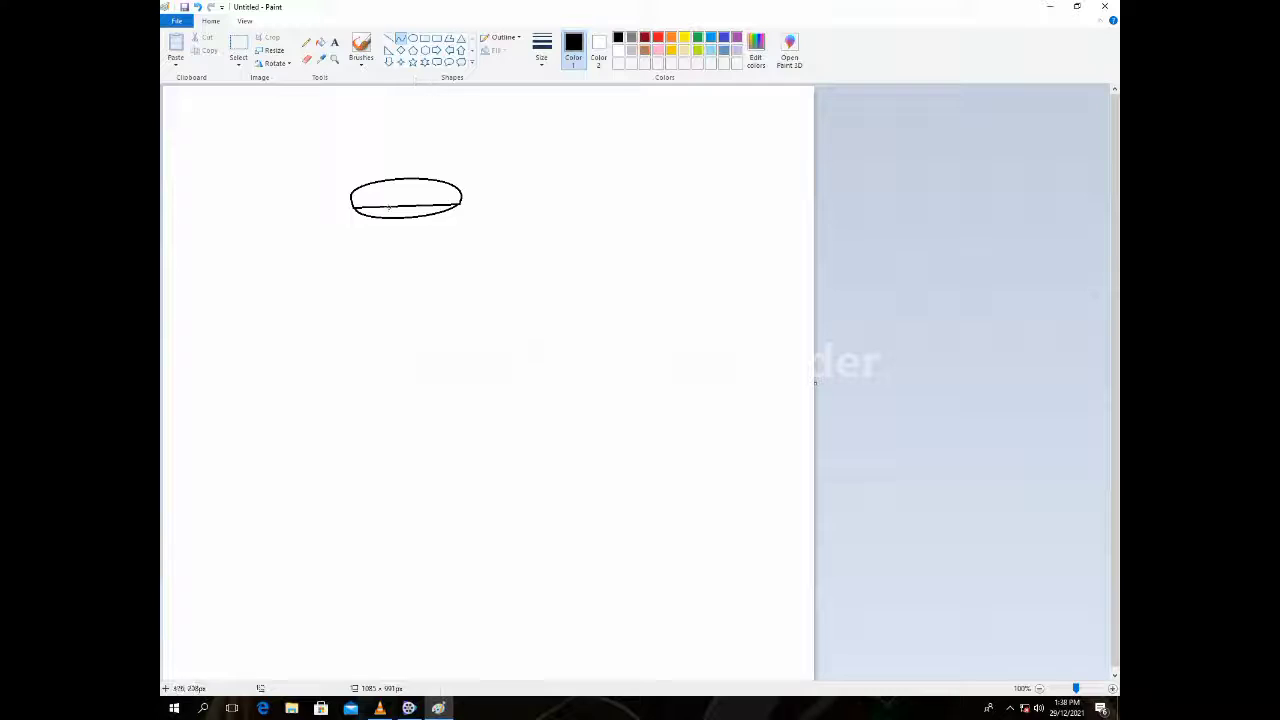
left_click(425, 38)
left_click_drag(354, 207, 456, 211)
key("ctrl+z")
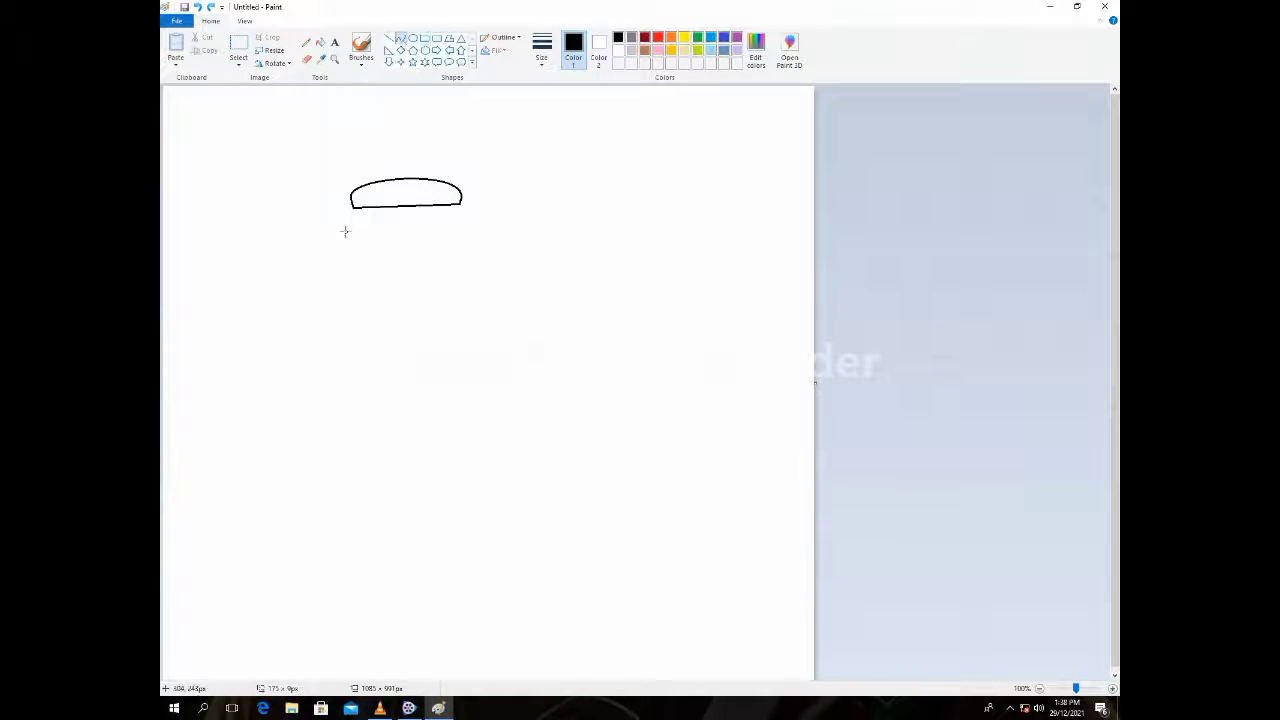
- Draw a shallow curve just beneath the cap's straight lower edge to form a narrow hat band
left_click_drag(375, 205, 460, 204)
left_click_drag(356, 205, 354, 215)
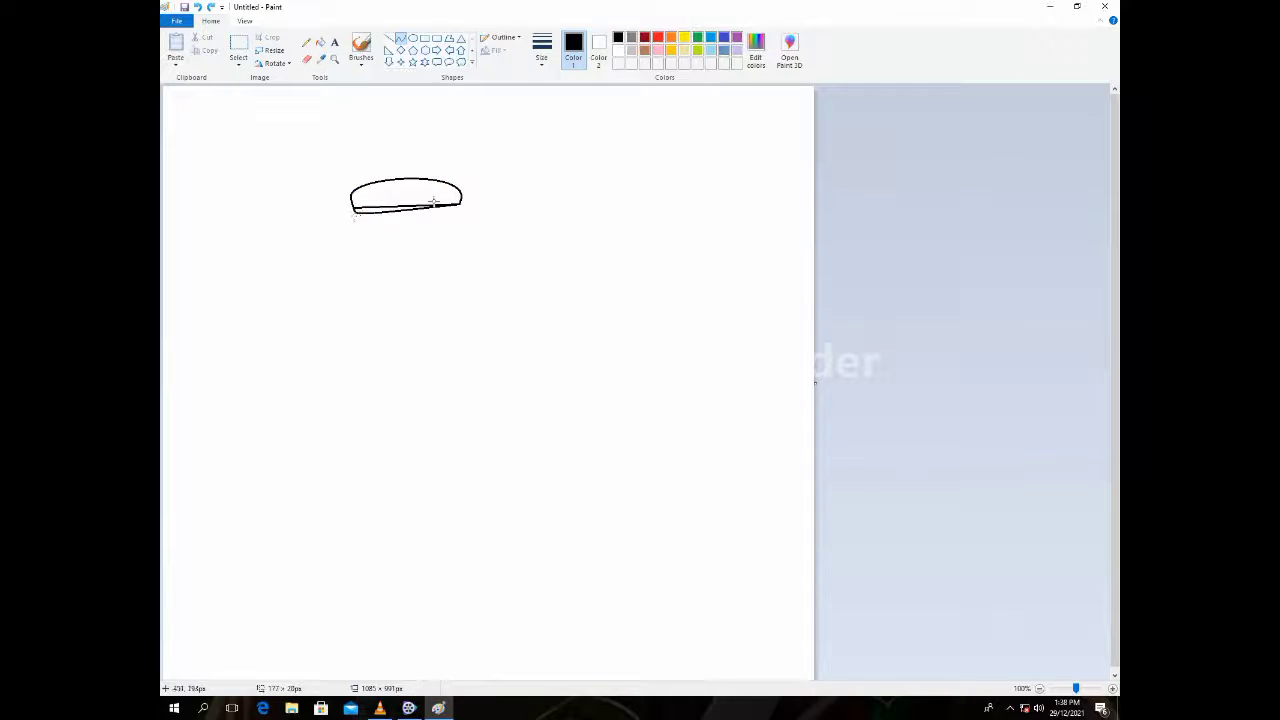
left_click_drag(456, 208, 456, 215)
left_click(478, 198)
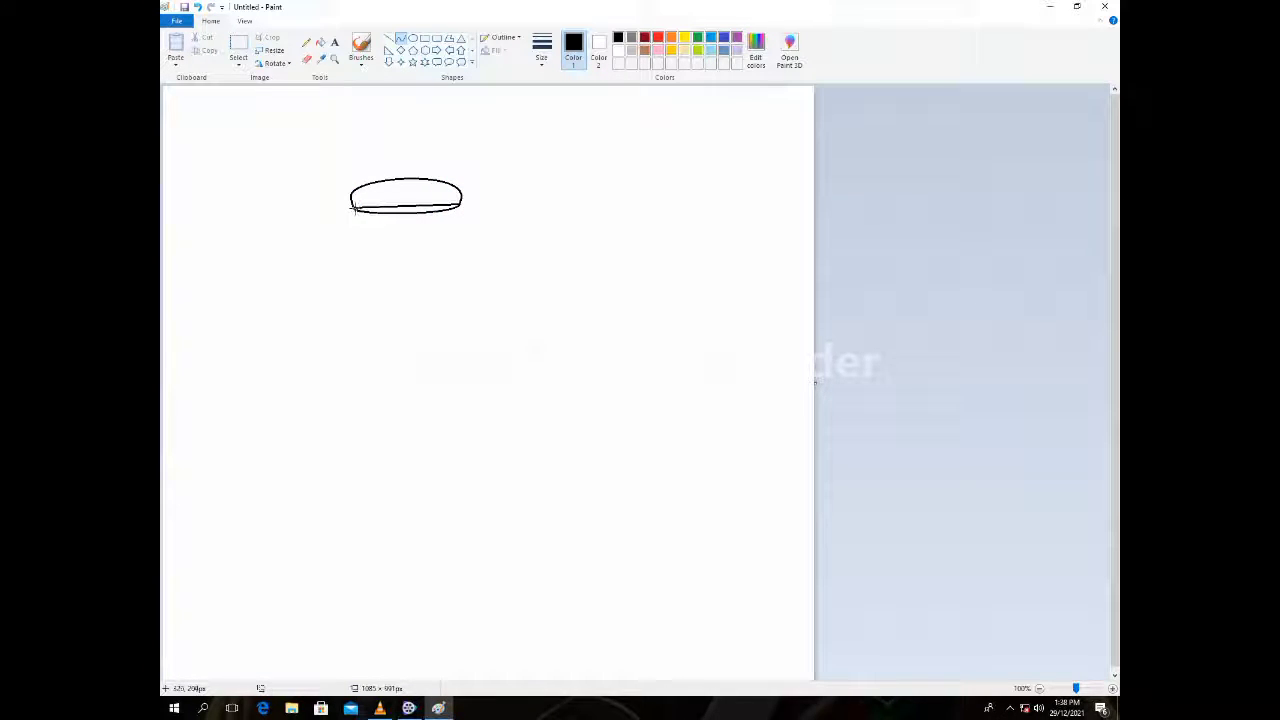
- Draw the cap's curved visor and the face outline running down from both cap edges to a rounded chin
mouse_move(353, 224)
left_mouse_down()
mouse_move(459, 205)
mouse_move(348, 242)
left_mouse_up()
left_click_drag(446, 198, 442, 242)
left_click_drag(352, 211, 397, 302)
mouse_move(376, 257)
left_mouse_down()
mouse_move(351, 260)
mouse_move(358, 288)
mouse_move(357, 277)
mouse_move(377, 289)
mouse_move(356, 289)
mouse_move(459, 207)
left_mouse_up()
mouse_move(421, 279)
left_mouse_down()
mouse_move(426, 311)
mouse_move(469, 277)
mouse_move(462, 296)
left_mouse_up()
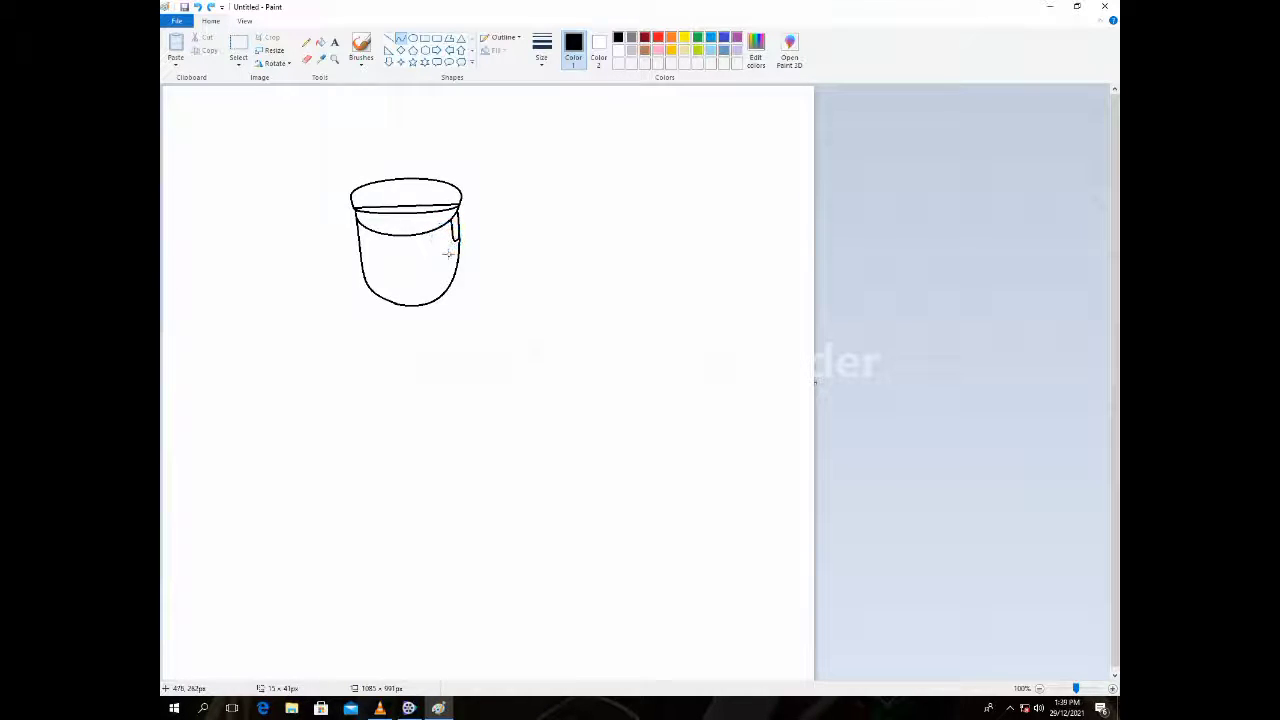
- Draw sideburns below the visor along both sides of the face with curved lines
mouse_move(454, 256)
left_mouse_down()
mouse_move(451, 230)
mouse_move(434, 230)
mouse_move(449, 235)
left_mouse_up()
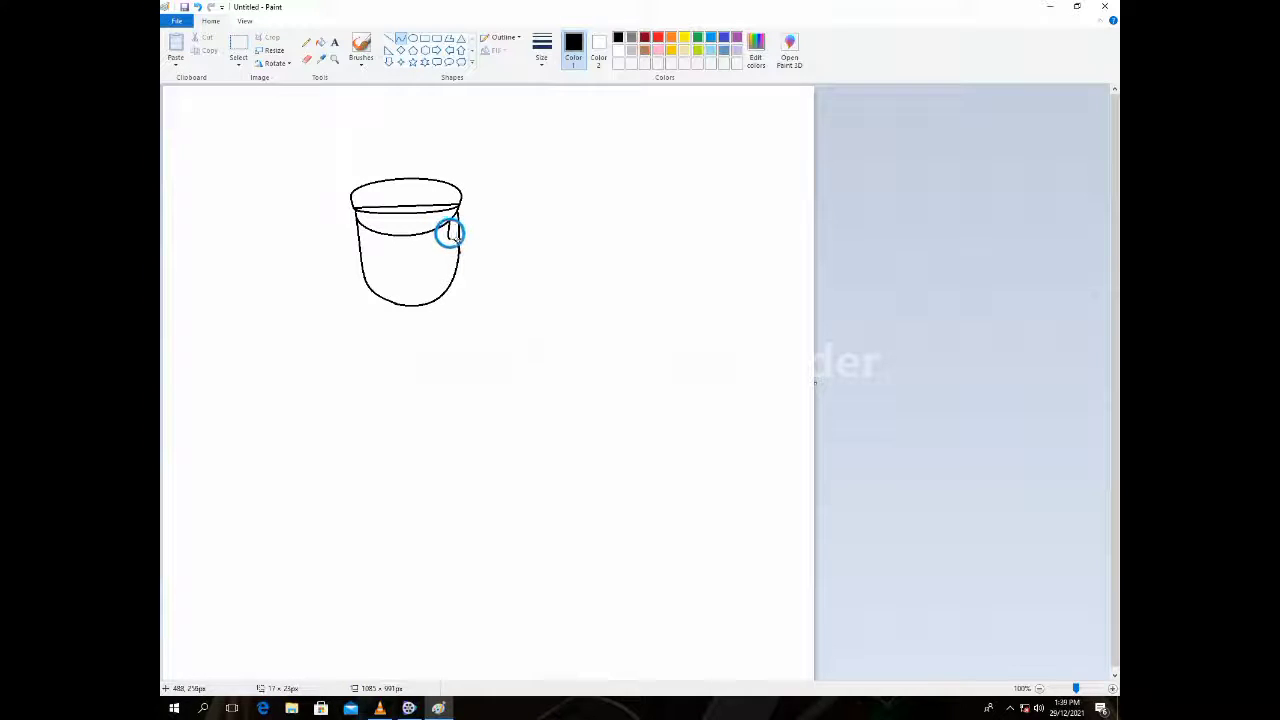
left_click(401, 41)
left_click_drag(359, 218, 362, 244)
left_click(403, 39)
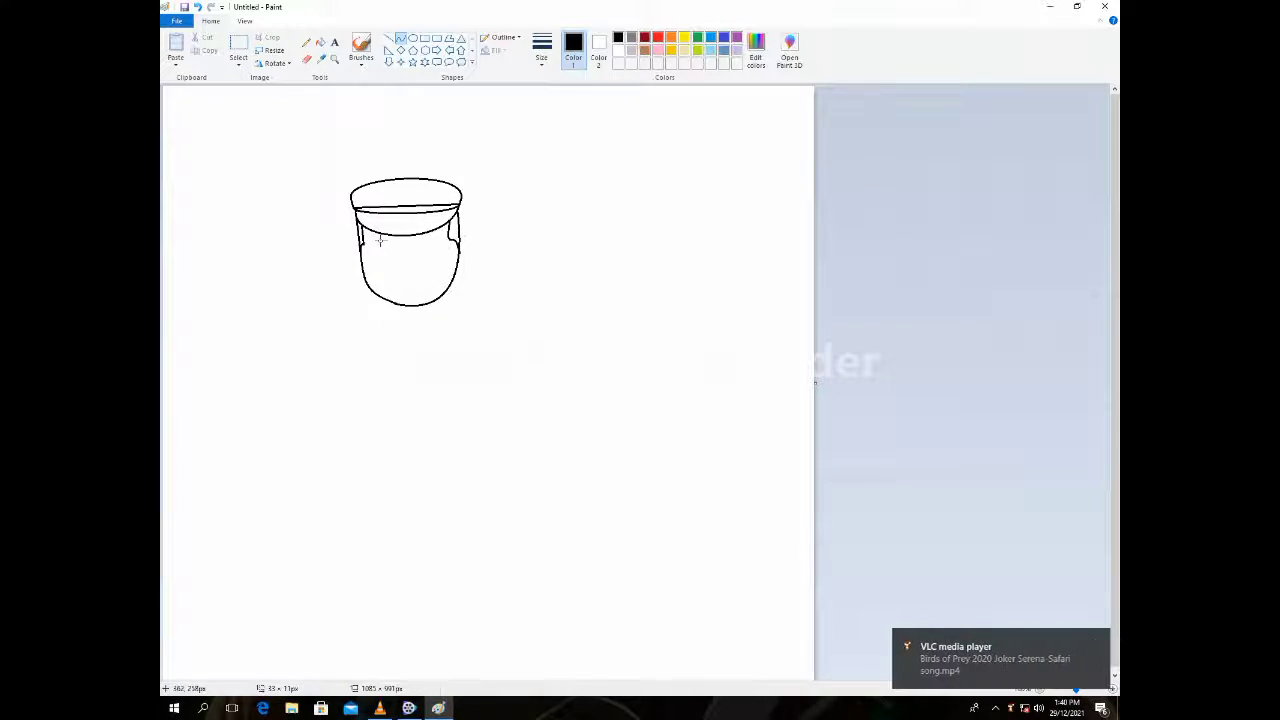
- Draw two open V-shaped eyes pointing right, just below the visor
mouse_move(417, 241)
left_mouse_down()
mouse_move(435, 245)
mouse_move(367, 246)
left_mouse_up()
key("ctrl+z")
left_click(469, 127)
key("ctrl+z")
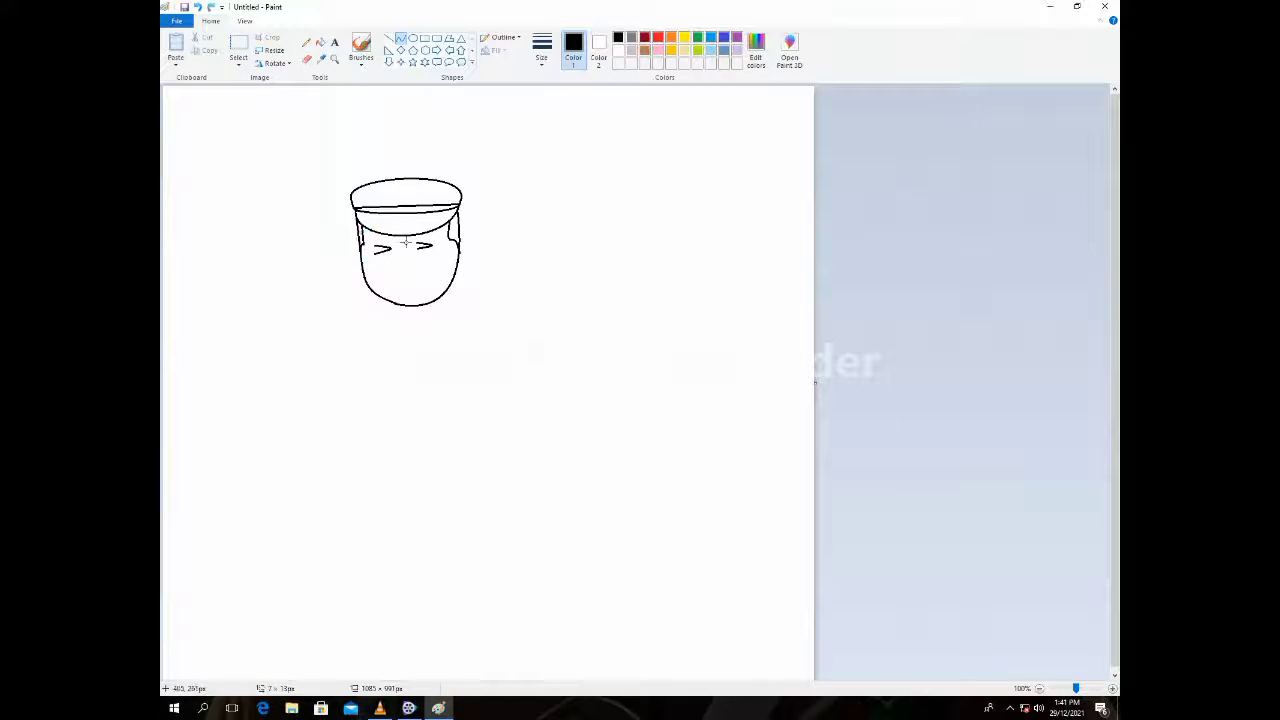
- Close the open left ends of both V-shaped eyes with short curves, working at 200% zoom
left_click(335, 59)
left_click(390, 195)
left_click(401, 39)
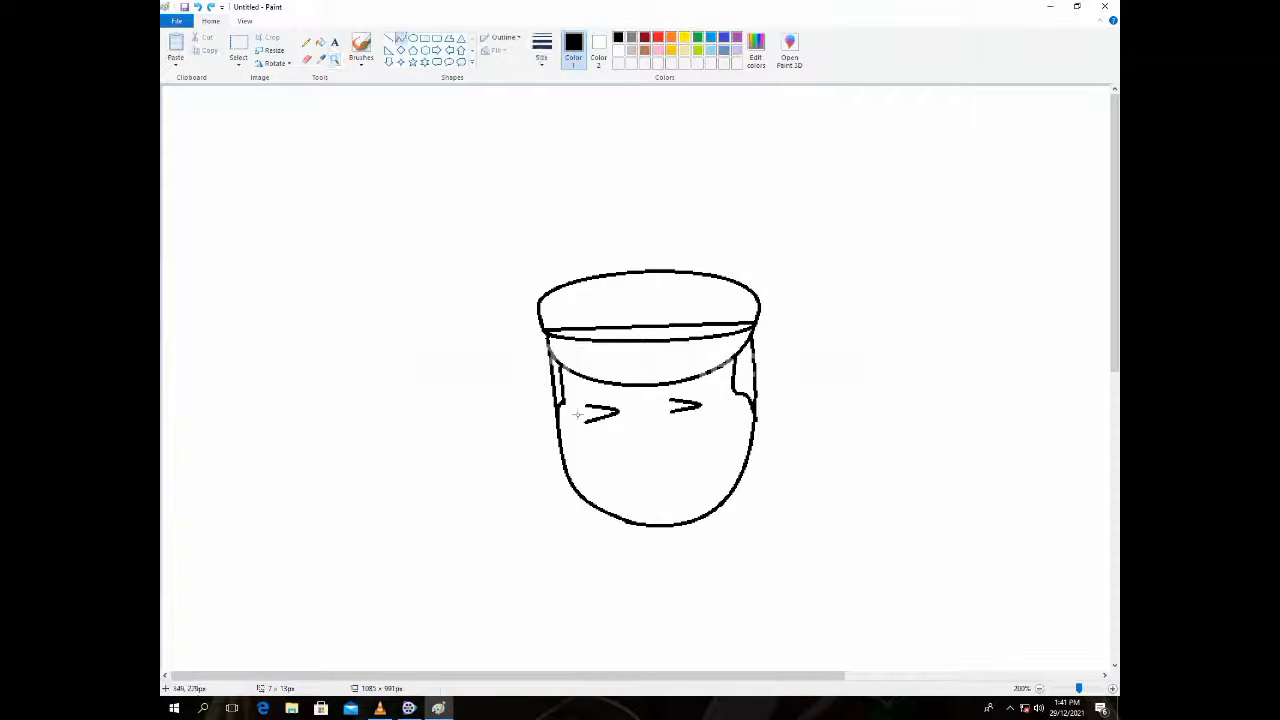
left_click_drag(585, 404, 587, 421)
left_click(528, 235)
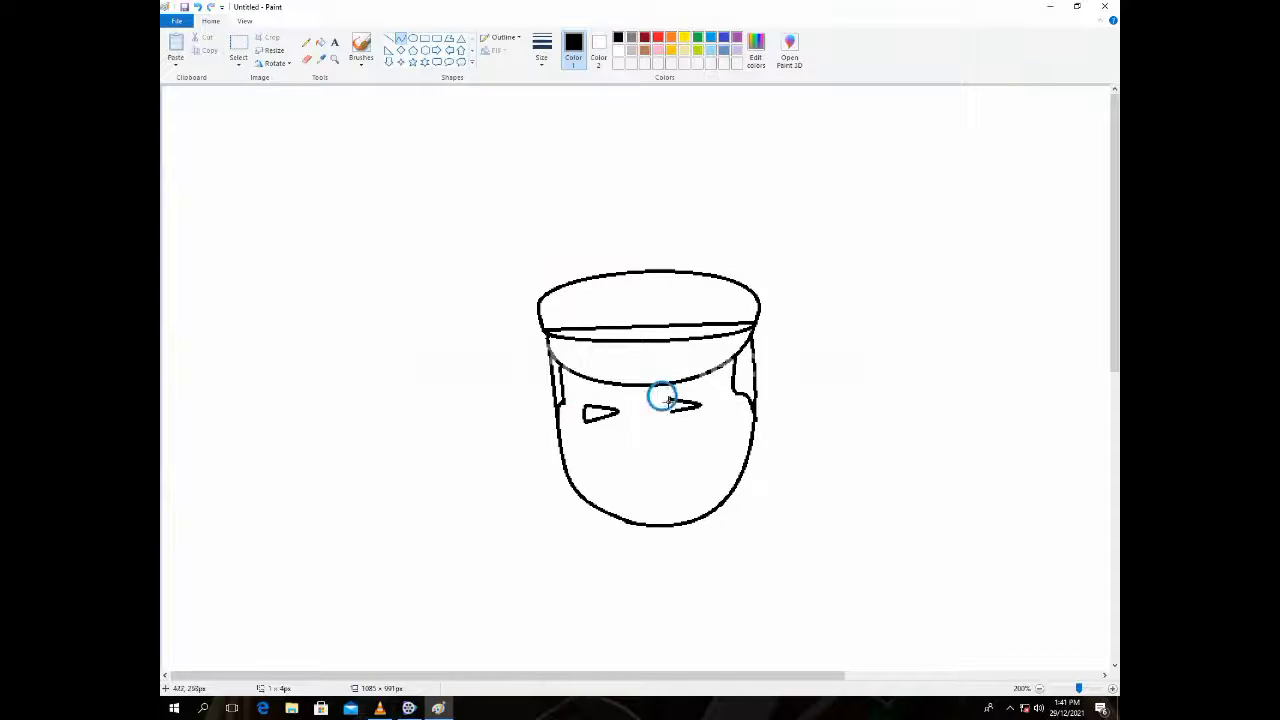
left_click_drag(671, 412, 665, 402)
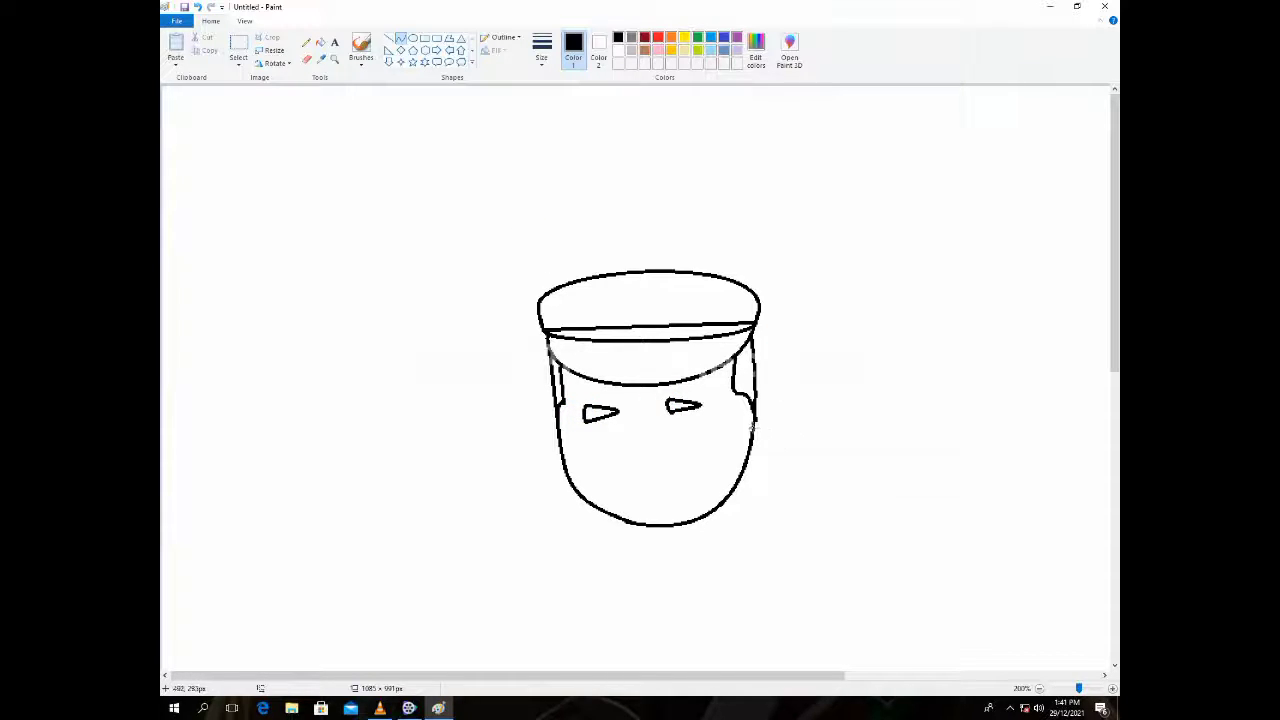
- Draw the nose as a curved line running down from the left eye's inner corner and hooking right
mouse_move(619, 412)
left_mouse_down()
mouse_move(645, 460)
mouse_move(620, 463)
left_mouse_up()
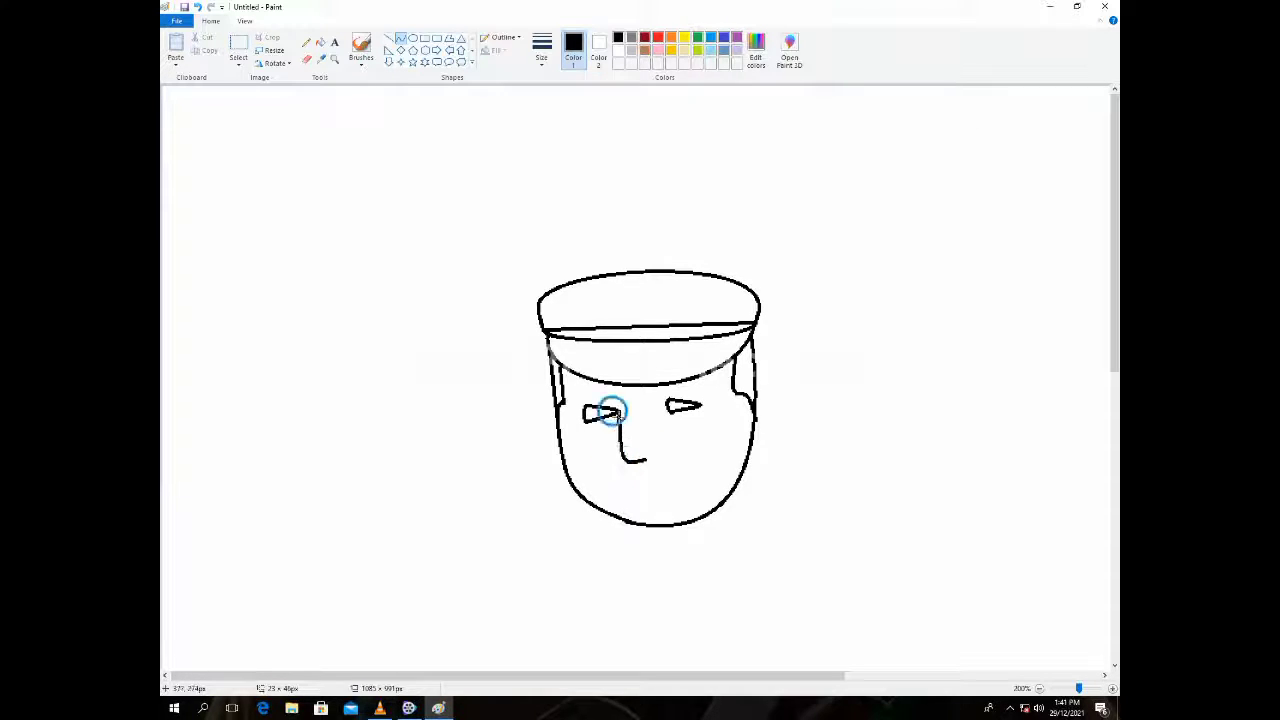
key("ctrl+z")
mouse_move(619, 412)
left_mouse_down()
mouse_move(642, 467)
mouse_move(632, 452)
mouse_move(602, 478)
left_mouse_up()
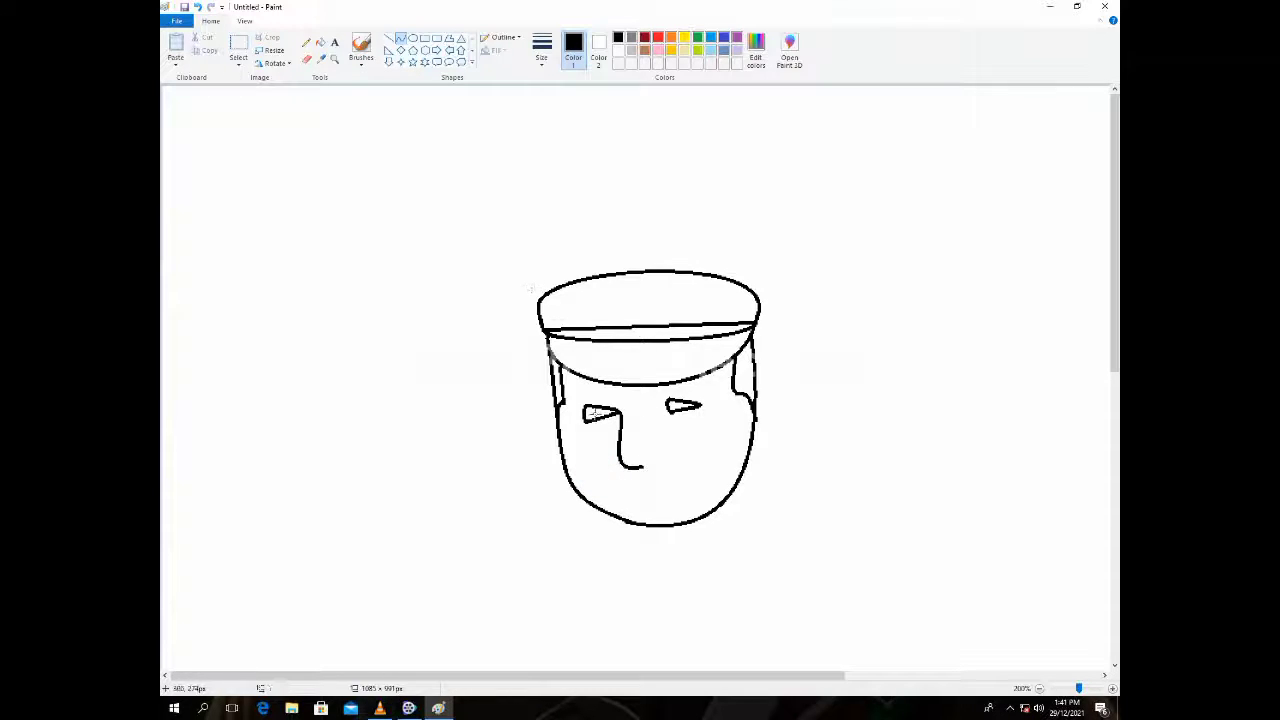
- Draw a curved eyebrow line closely above each eye
left_click_drag(577, 404, 626, 403)
left_click_drag(596, 402, 708, 402)
key("ctrl+z")
left_click_drag(677, 399, 673, 391)
- Draw a narrow, closed smiling mouth below the nose and add a short nostril stroke at the nose tip
mouse_move(621, 489)
left_mouse_down()
mouse_move(693, 482)
mouse_move(632, 496)
mouse_move(645, 499)
left_mouse_up()
left_click(641, 488)
left_click(645, 499)
left_click(856, 423)
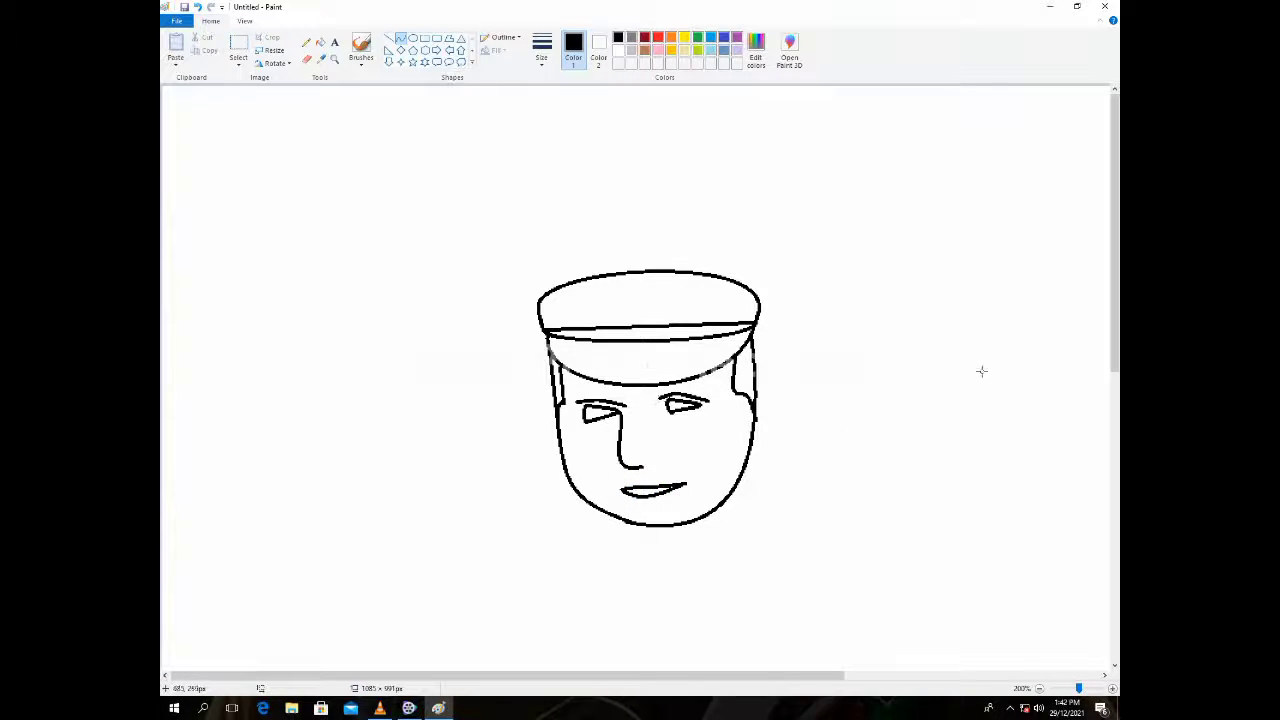
scroll(796, 400, "down", 3)
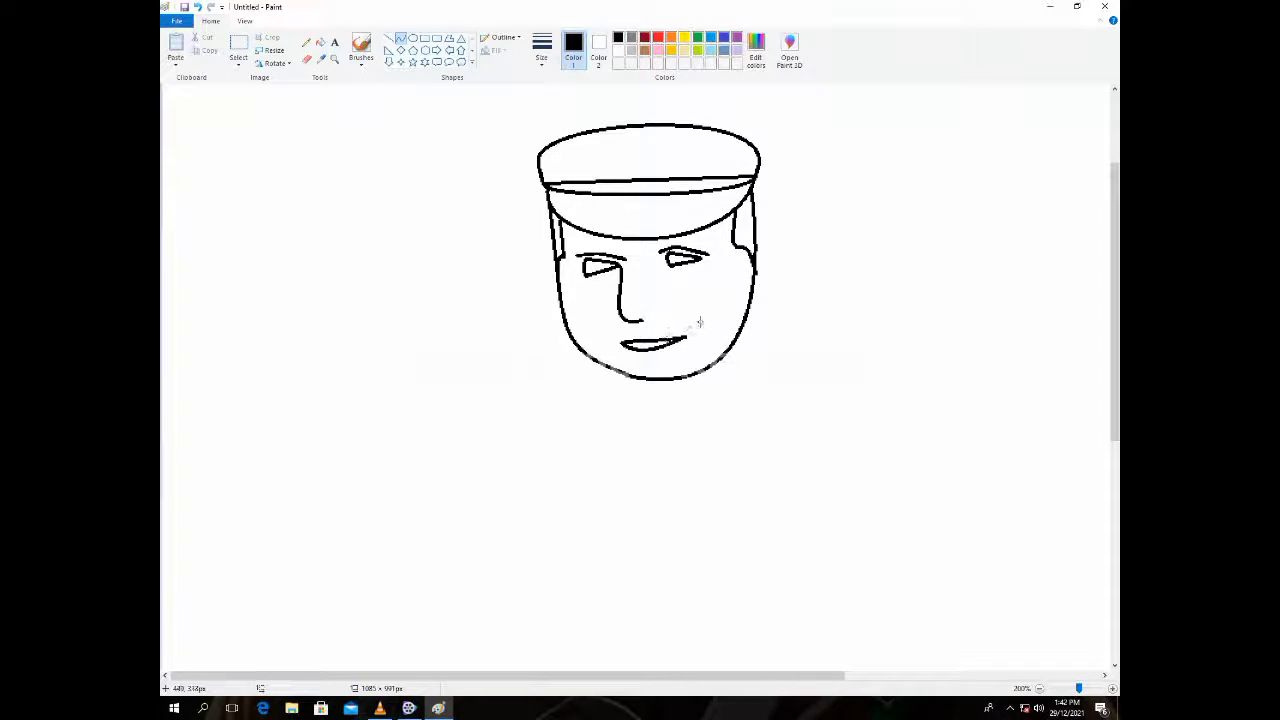
left_click_drag(637, 318, 650, 314)
- Draw the collar bump, shoulder and outer sleeve from the left side of the chin down around the bent elbow
left_click(400, 37)
left_click_drag(585, 350, 509, 373)
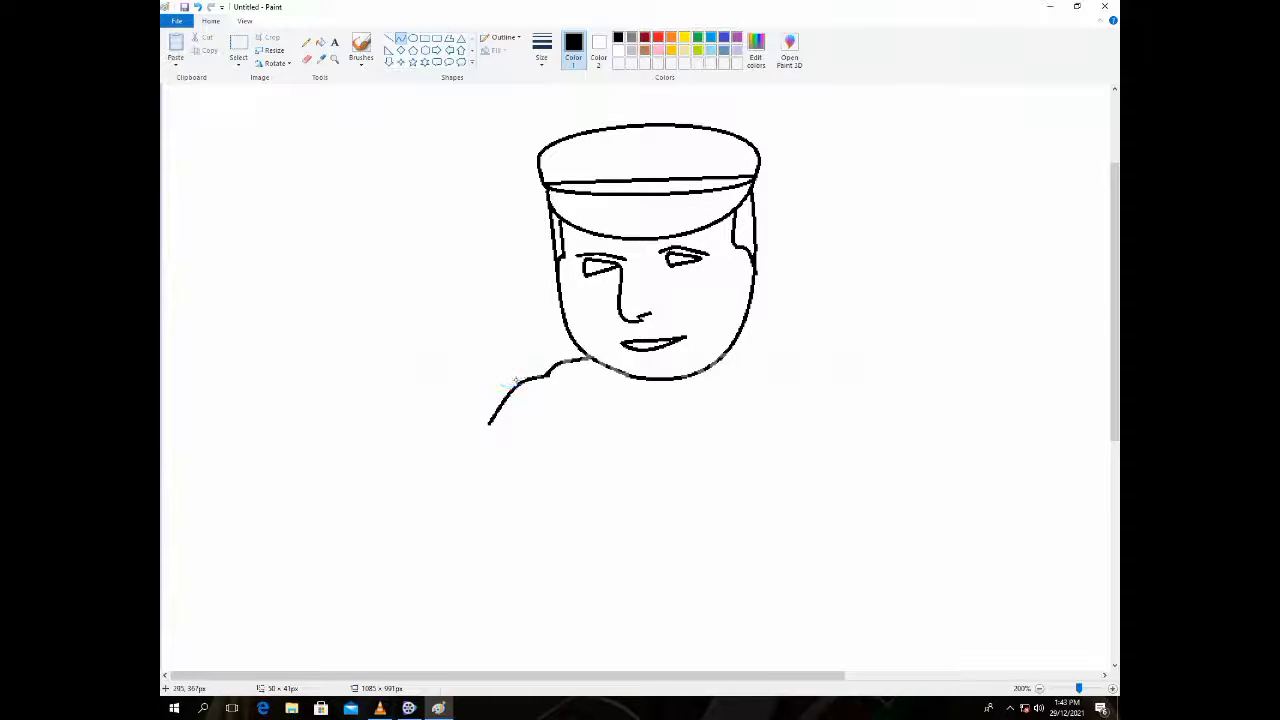
left_click(515, 381)
left_click_drag(488, 424, 410, 515)
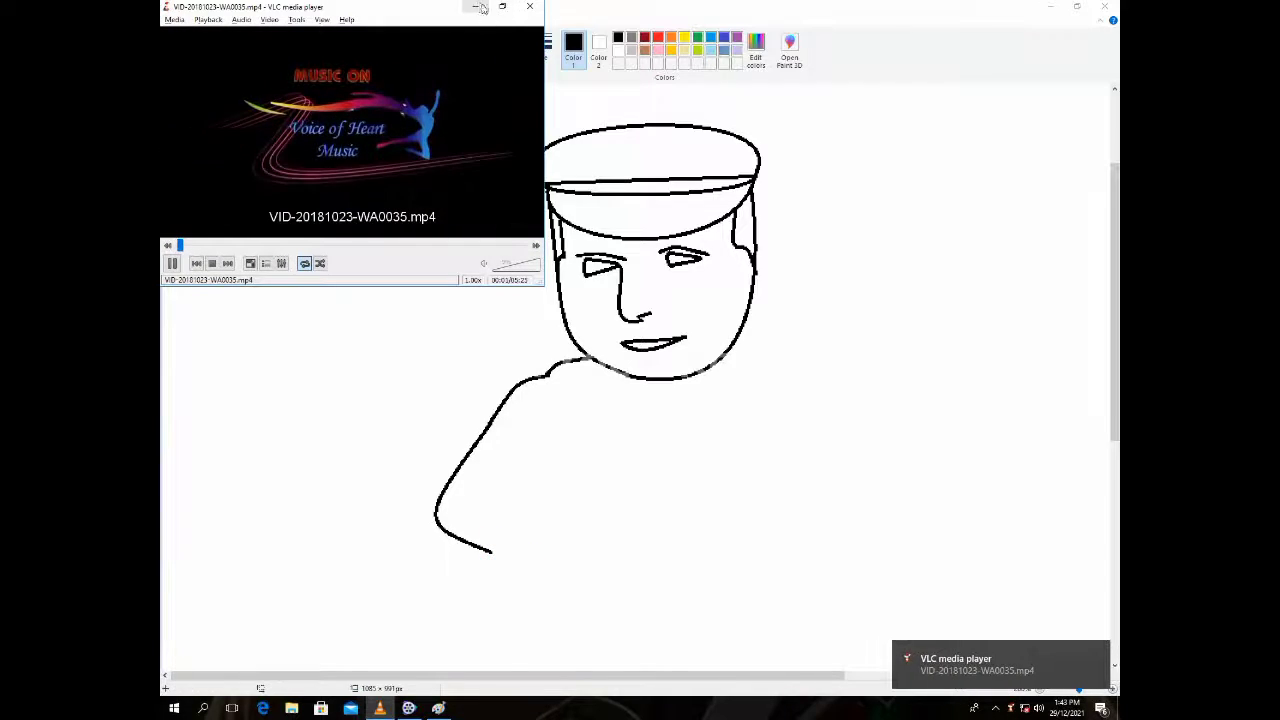
left_click(480, 7)
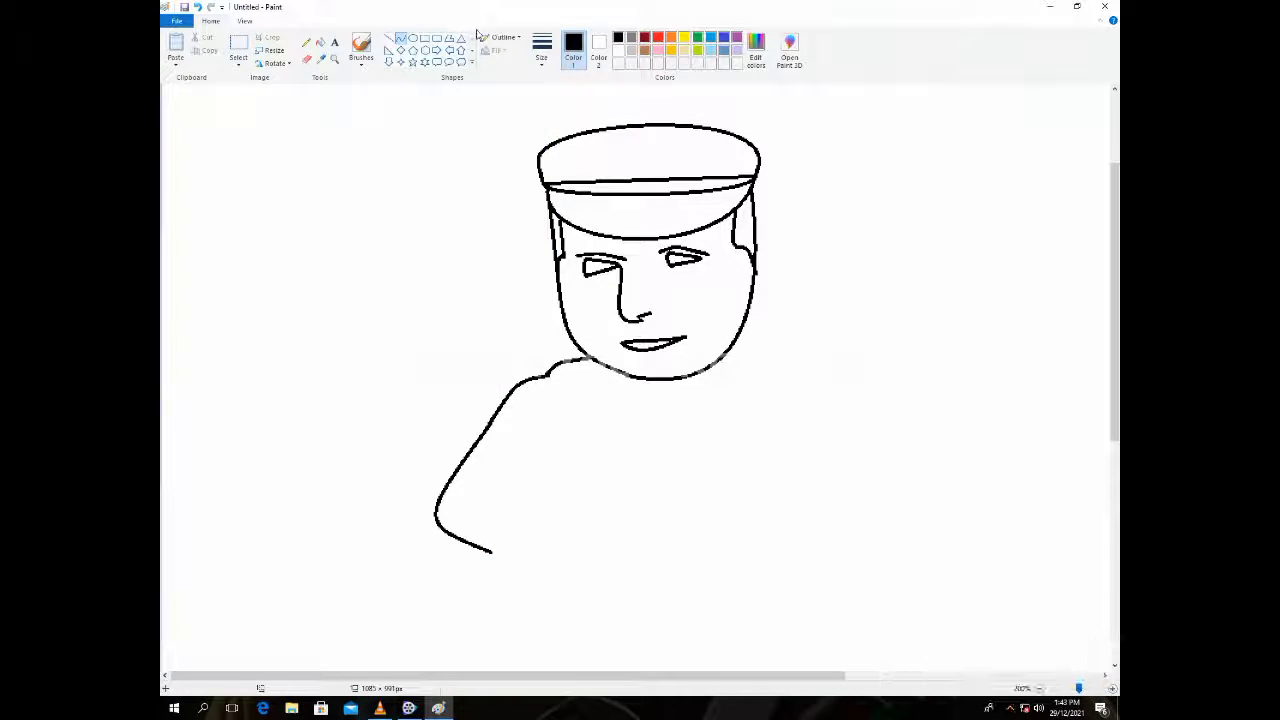
- Extend the forearm's underside to the wrist and draw the sleeve's short upright end edge
mouse_move(491, 552)
left_mouse_down()
mouse_move(554, 570)
mouse_move(560, 526)
mouse_move(541, 505)
mouse_move(557, 514)
mouse_move(553, 528)
mouse_move(503, 495)
mouse_move(469, 511)
left_mouse_up()
left_click(515, 559)
left_click(537, 568)
left_click(380, 482)
left_click_drag(494, 499, 483, 488)
key("ctrl+z")
left_click_drag(548, 514, 502, 480)
key("ctrl+z")
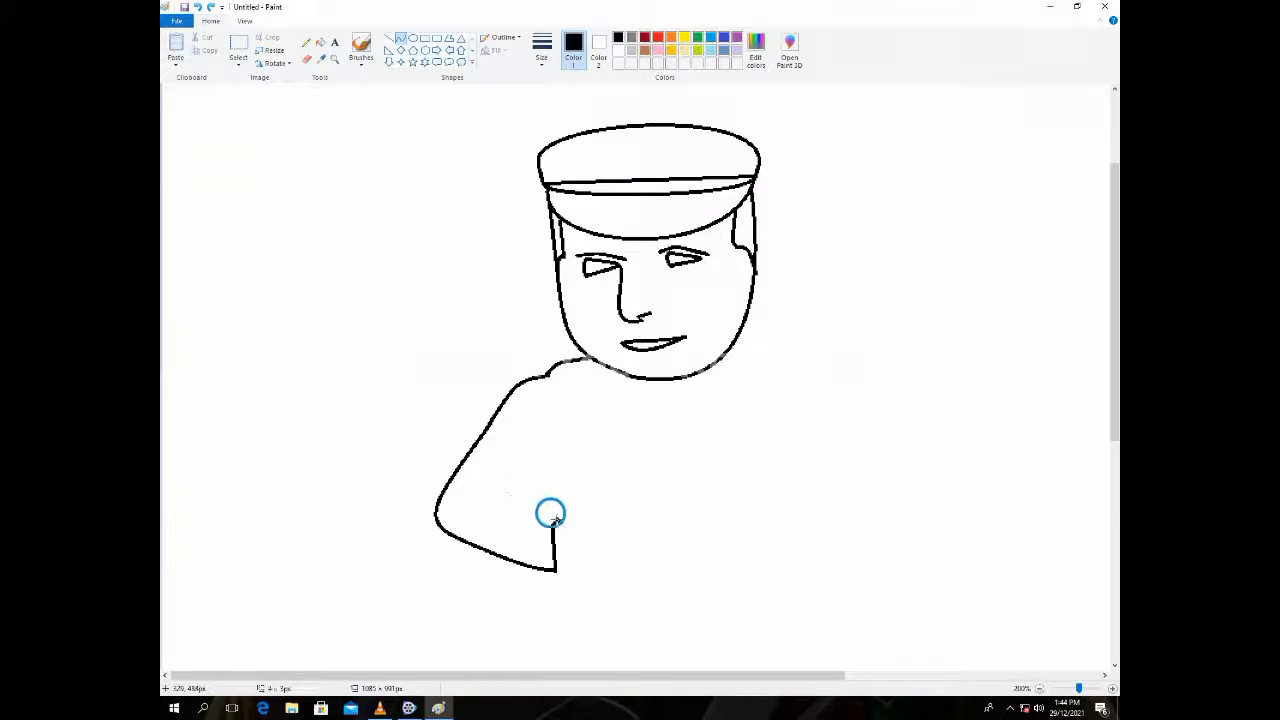
- Draw the forearm's curved upper edge from the wrist to the elbow fold, plus a short line rising from it for the torso side
left_click_drag(551, 514, 494, 477)
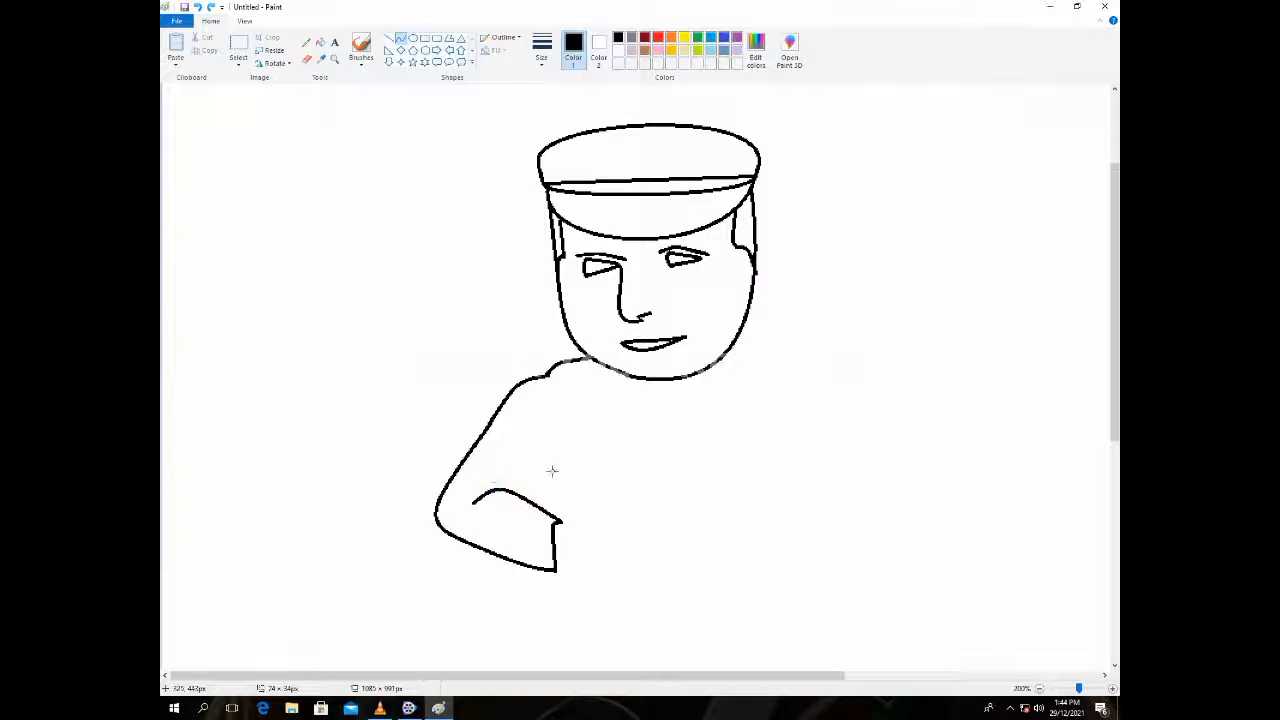
mouse_move(512, 492)
left_mouse_down()
mouse_move(540, 431)
mouse_move(546, 447)
mouse_move(526, 438)
mouse_move(544, 456)
mouse_move(531, 437)
mouse_move(528, 453)
left_mouse_up()
left_click(580, 432)
key("ctrl+z")
- Draw the shirt cuff at the sleeve end and the top of the hand with its thumb
mouse_move(557, 522)
left_mouse_down()
mouse_move(586, 523)
mouse_move(574, 528)
mouse_move(586, 528)
mouse_move(584, 568)
mouse_move(554, 565)
mouse_move(626, 514)
mouse_move(694, 539)
mouse_move(622, 530)
mouse_move(628, 541)
left_mouse_up()
left_click(585, 544)
left_click(586, 547)
left_click(574, 570)
left_click(619, 516)
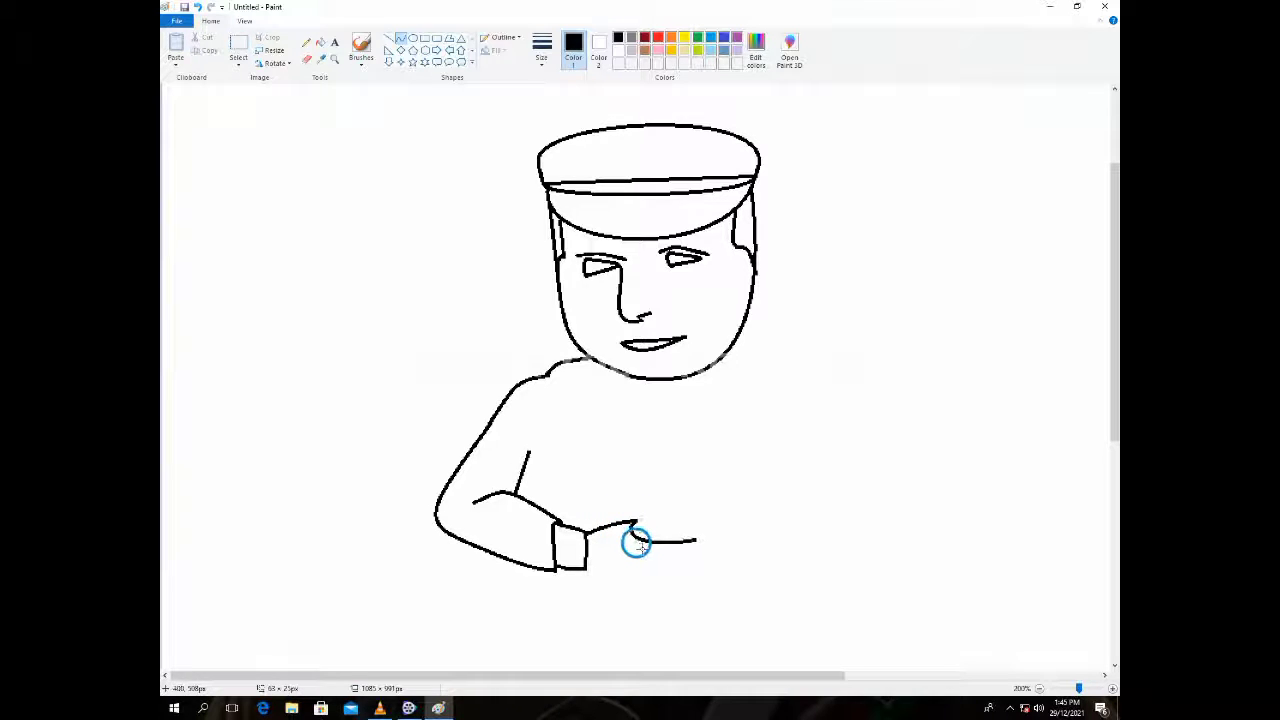
- Complete the lower hand's outline with its underside and rounded fingertips, and add the finger separation lines
mouse_move(642, 548)
left_mouse_down()
mouse_move(646, 534)
mouse_move(680, 546)
mouse_move(623, 574)
mouse_move(667, 579)
mouse_move(686, 537)
mouse_move(697, 594)
mouse_move(660, 597)
mouse_move(577, 560)
mouse_move(654, 586)
mouse_move(616, 583)
left_mouse_up()
mouse_move(698, 555)
left_mouse_down()
mouse_move(668, 556)
mouse_move(653, 586)
left_mouse_up()
left_click(684, 557)
left_click(663, 590)
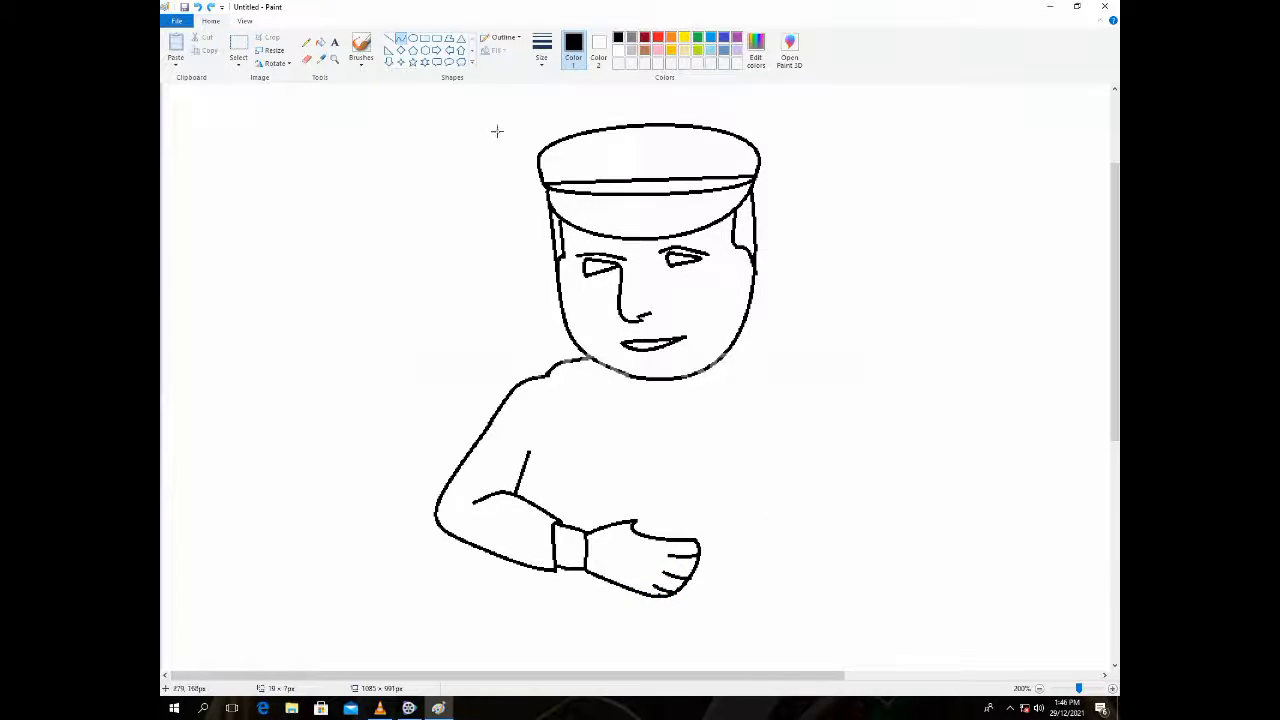
- Draw two parallel diagonal edges rising right from the lower hand as a long held object, with a cross edge joining them
left_click_drag(634, 522, 690, 438)
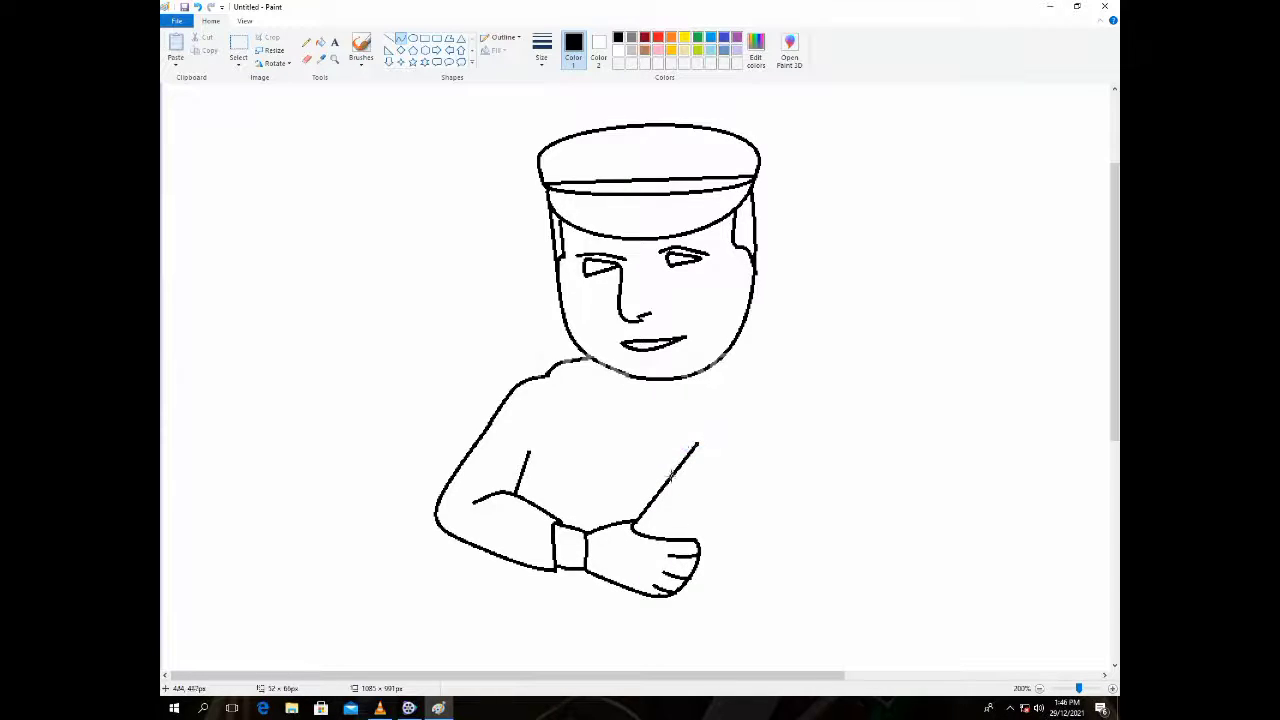
left_click(402, 40)
mouse_move(697, 545)
left_mouse_down()
mouse_move(711, 494)
mouse_move(738, 478)
mouse_move(737, 459)
mouse_move(749, 471)
mouse_move(698, 444)
mouse_move(749, 471)
mouse_move(722, 410)
mouse_move(732, 404)
mouse_move(698, 440)
mouse_move(748, 466)
mouse_move(723, 406)
mouse_move(718, 416)
left_mouse_up()
left_click(400, 38)
key("ctrl+z")
key("ctrl+z")
key("ctrl+z")
left_click(707, 425)
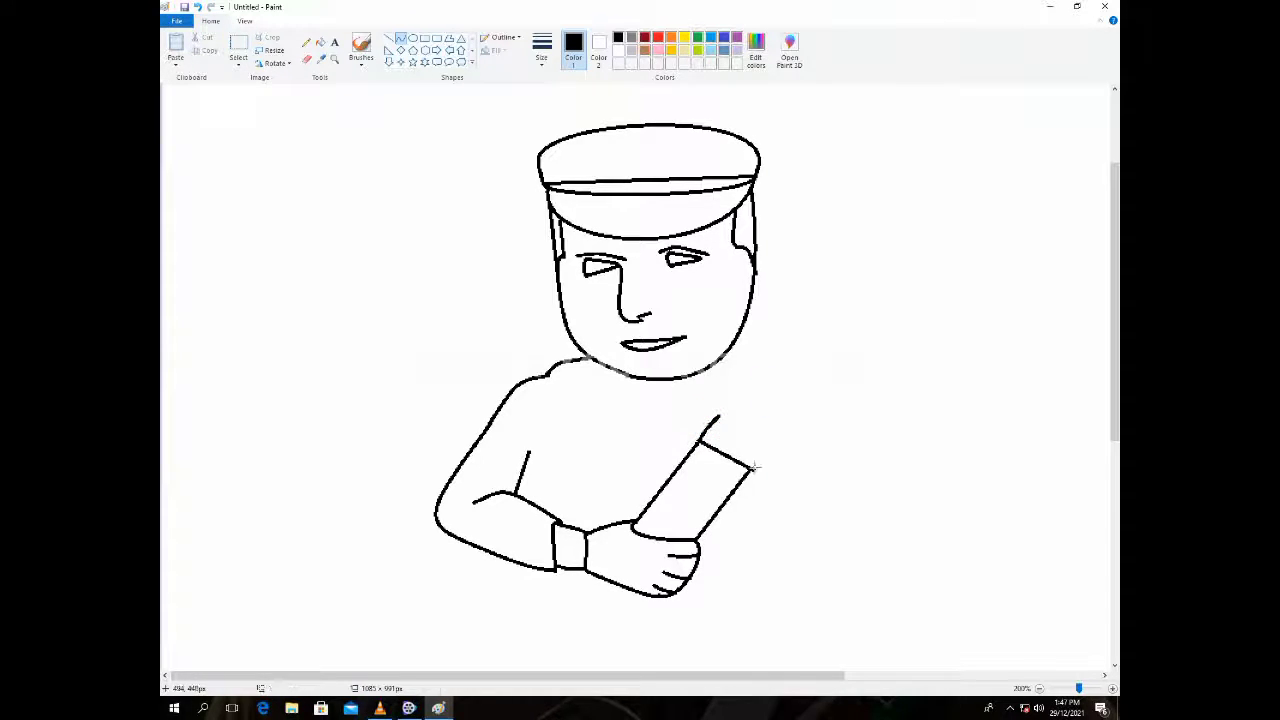
- Draw a second hand gripping the upper part of the diagonal object, with finger lines and a closed band beneath it
left_click_drag(753, 466, 764, 446)
mouse_move(712, 410)
left_mouse_down()
mouse_move(749, 360)
mouse_move(703, 400)
mouse_move(723, 360)
mouse_move(715, 405)
mouse_move(755, 403)
mouse_move(763, 385)
mouse_move(806, 414)
left_mouse_up()
left_click(743, 390)
left_click(764, 374)
left_click(747, 373)
left_click(783, 386)
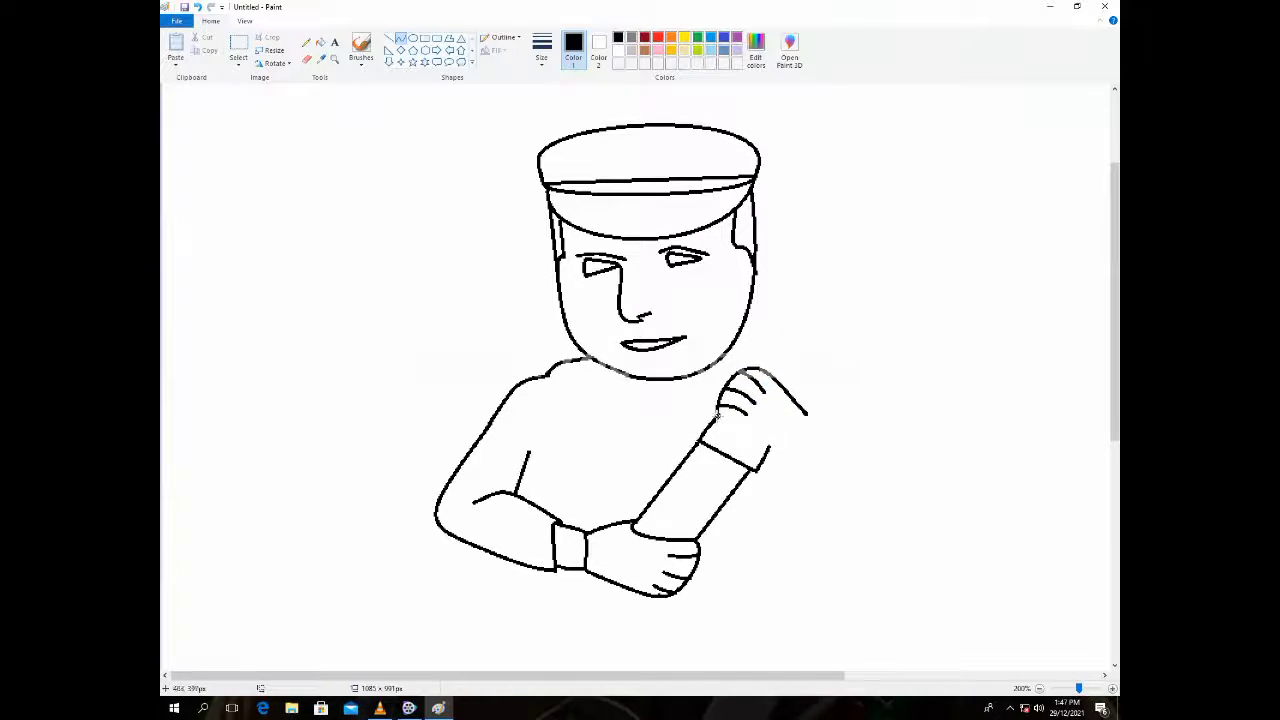
mouse_move(725, 421)
left_mouse_down()
mouse_move(772, 446)
mouse_move(745, 436)
mouse_move(806, 412)
mouse_move(783, 456)
left_mouse_up()
left_click(770, 443)
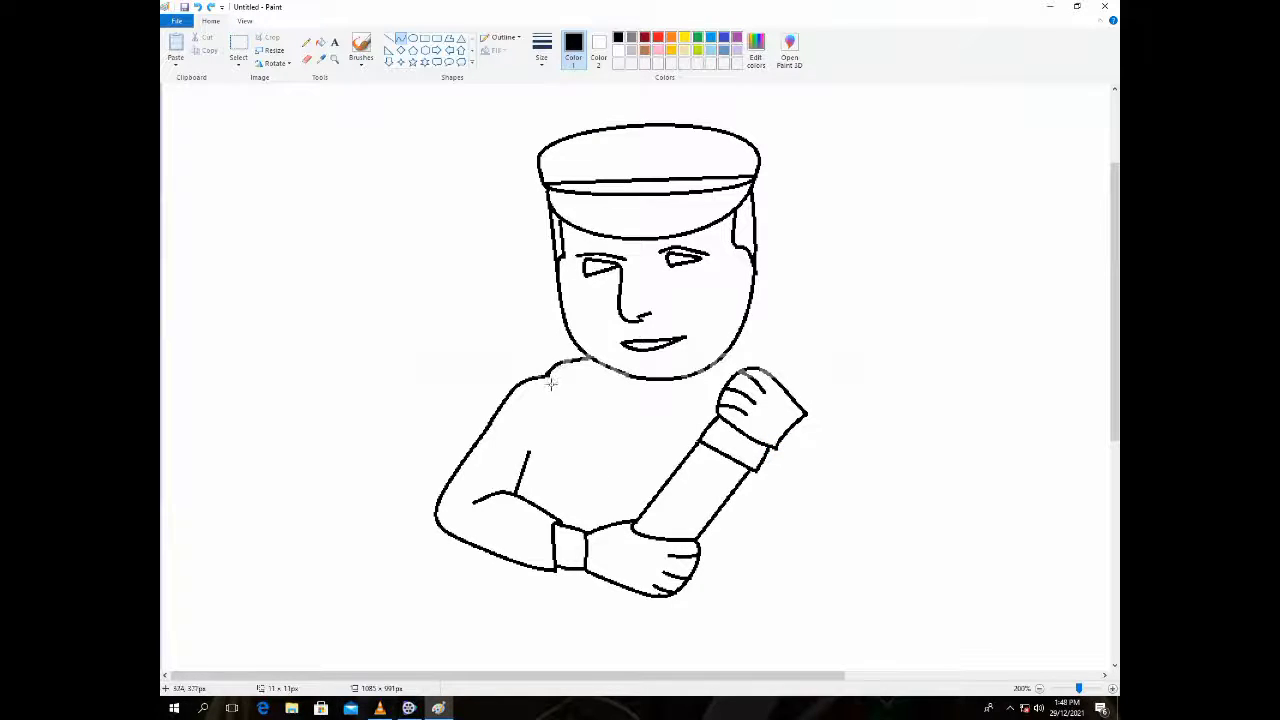
- Draw the jacket's left collar, lapel and inner opening edge, and add a chest pocket above the forearm
mouse_move(548, 375)
left_mouse_down()
mouse_move(586, 392)
mouse_move(531, 400)
mouse_move(580, 400)
mouse_move(570, 420)
mouse_move(620, 457)
mouse_move(640, 511)
left_mouse_up()
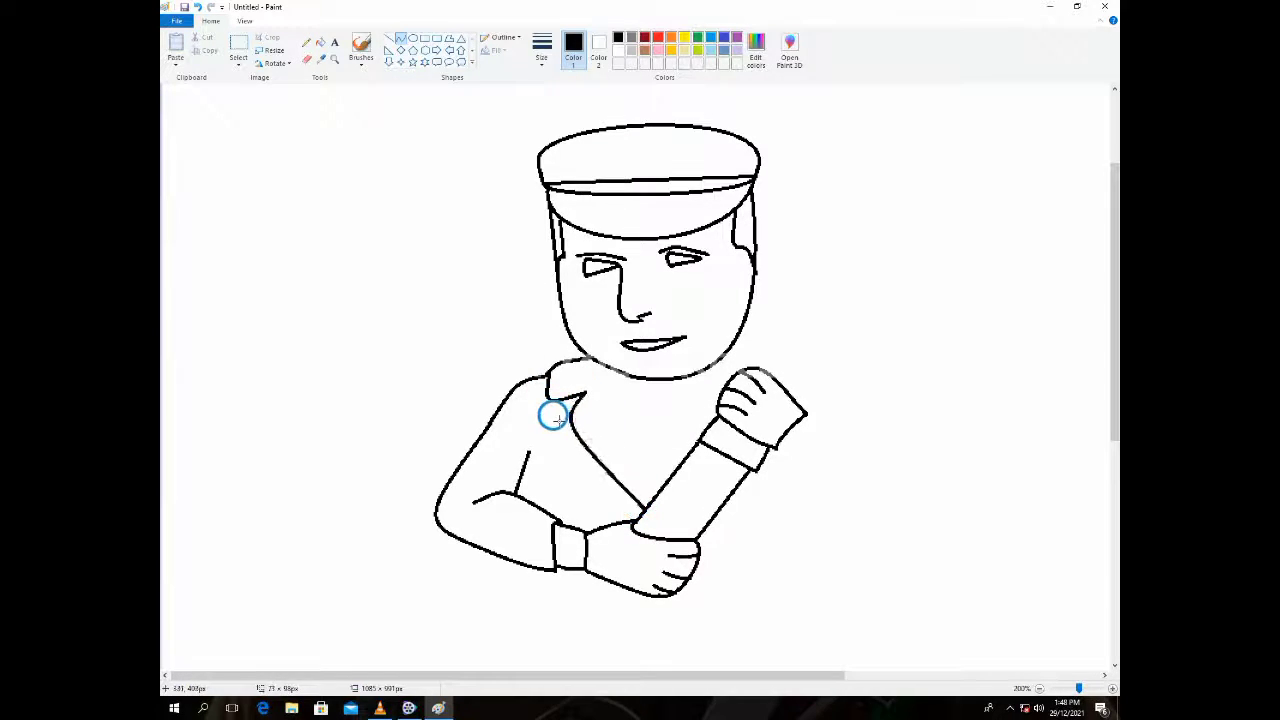
mouse_move(553, 417)
left_mouse_down()
mouse_move(551, 431)
mouse_move(580, 437)
mouse_move(557, 432)
mouse_move(563, 423)
mouse_move(543, 437)
mouse_move(568, 432)
left_mouse_up()
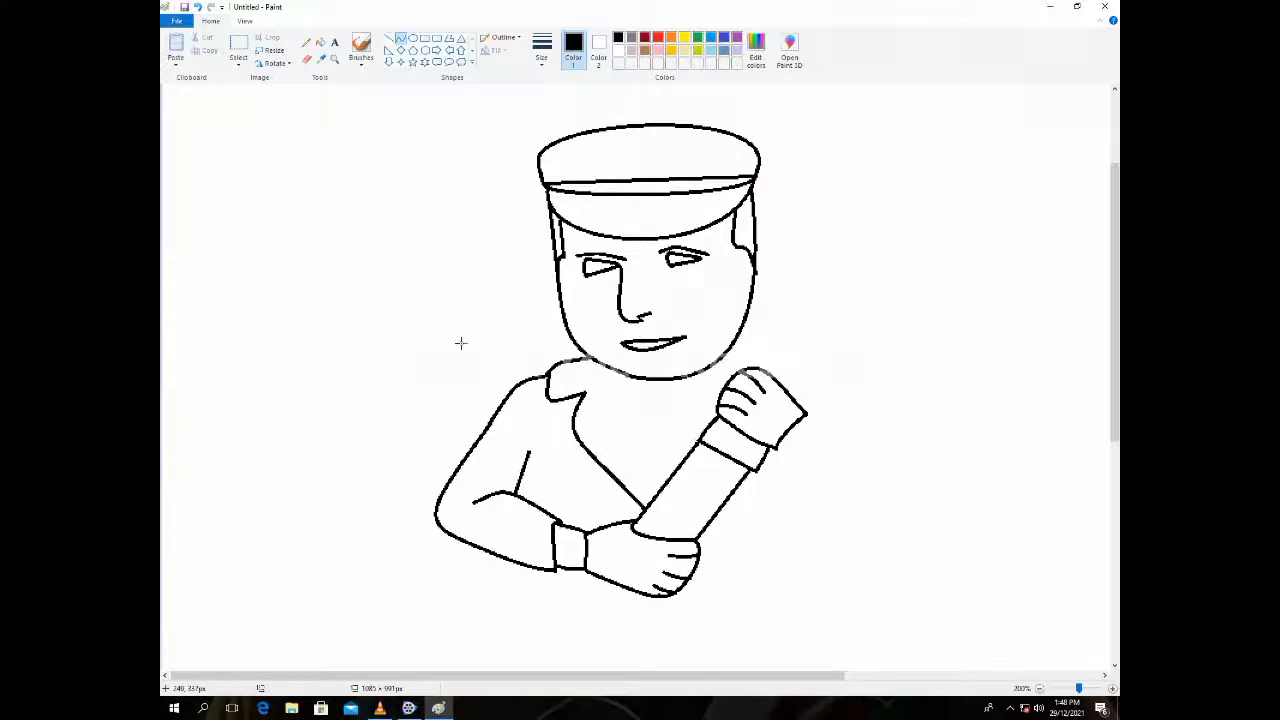
left_click_drag(584, 360, 652, 500)
left_click_drag(582, 365, 611, 412)
mouse_move(538, 494)
left_mouse_down()
mouse_move(577, 498)
mouse_move(583, 529)
mouse_move(587, 514)
mouse_move(538, 478)
mouse_move(580, 473)
mouse_move(543, 470)
mouse_move(536, 505)
left_mouse_up()
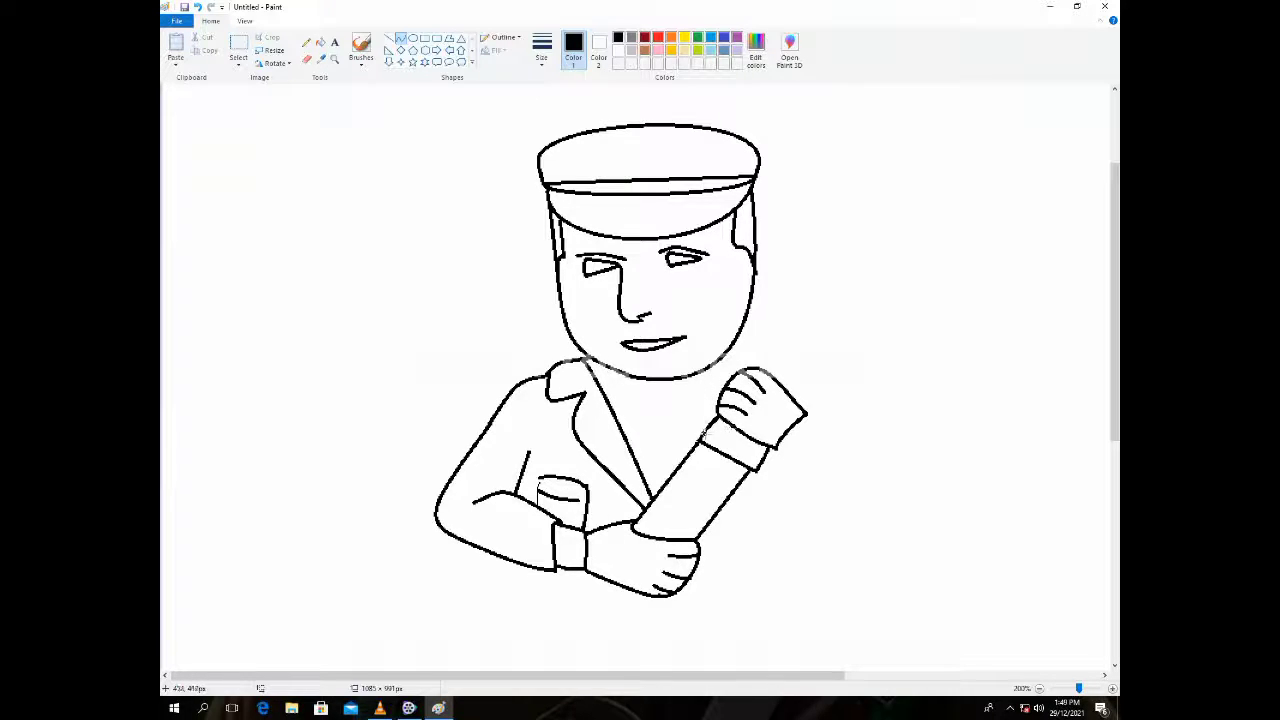
- Draw the jacket's right opening edge up to the neck and extend the held object's upper-left edge beyond the second hand
mouse_move(650, 493)
left_mouse_down()
mouse_move(694, 380)
mouse_move(726, 346)
mouse_move(712, 375)
mouse_move(792, 326)
left_mouse_up()
left_click(681, 438)
left_click(736, 345)
key("ctrl+z")
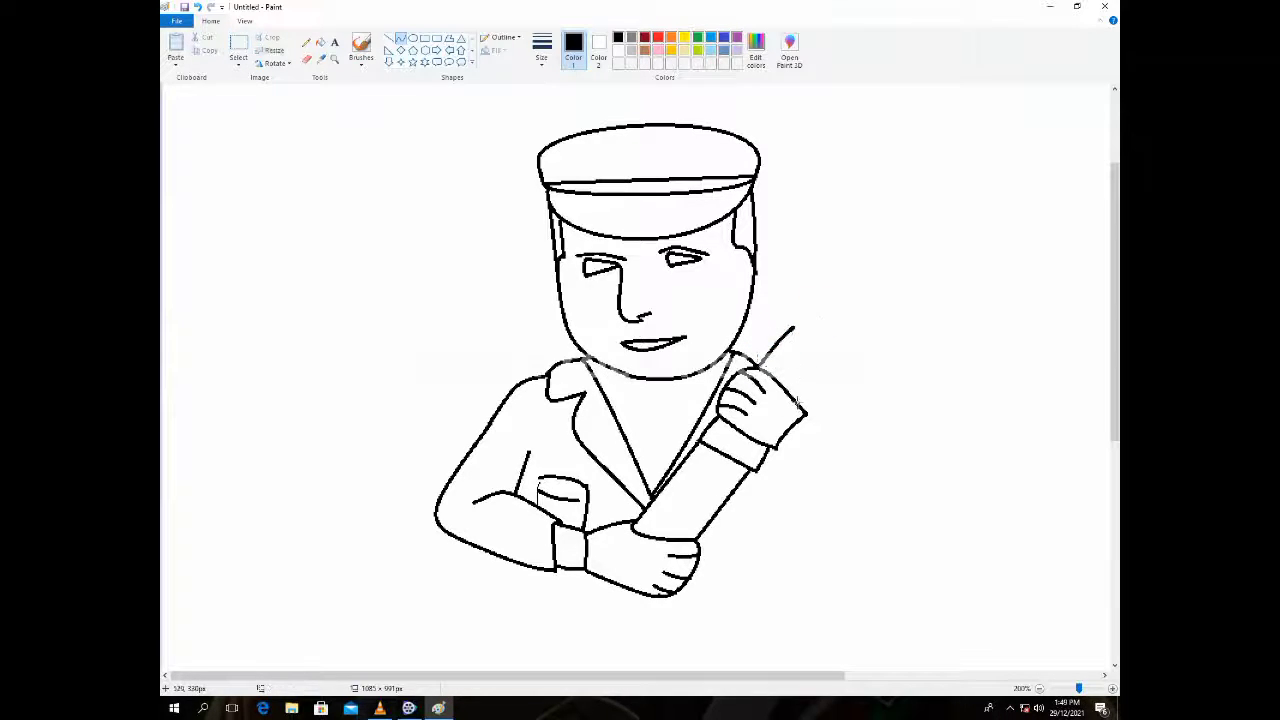
- Extend the held object's other edge beyond the second hand and add two curved bands across it
left_click_drag(798, 402, 829, 354)
key("ctrl+z")
mouse_move(764, 358)
left_mouse_down()
mouse_move(802, 384)
mouse_move(788, 381)
mouse_move(811, 378)
mouse_move(790, 373)
left_mouse_up()
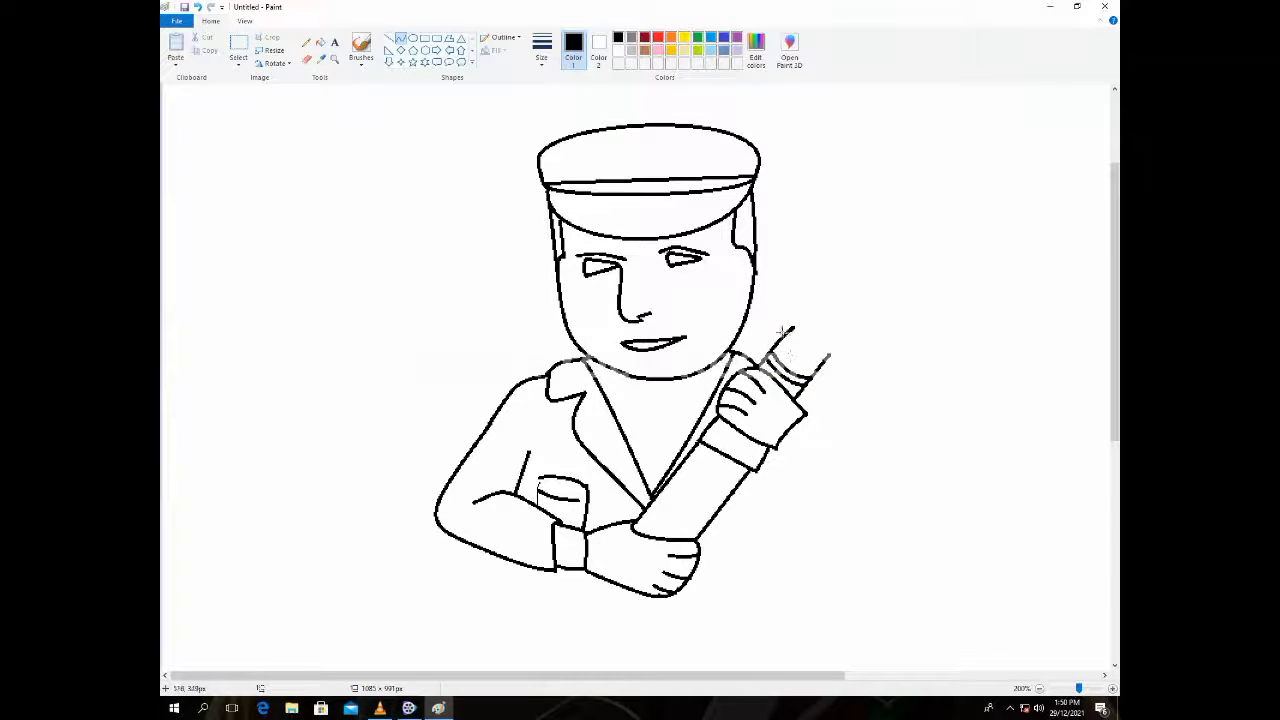
- Draw the held object's tapering far section with a wavy left edge, a long straight right edge and a closed end
mouse_move(787, 320)
left_mouse_down()
mouse_move(823, 351)
mouse_move(789, 329)
mouse_move(818, 328)
mouse_move(800, 317)
mouse_move(793, 328)
mouse_move(800, 289)
mouse_move(777, 311)
mouse_move(868, 259)
mouse_move(829, 255)
mouse_move(819, 274)
mouse_move(859, 260)
left_mouse_up()
mouse_move(829, 355)
left_mouse_down()
mouse_move(857, 303)
mouse_move(879, 297)
mouse_move(906, 232)
left_mouse_up()
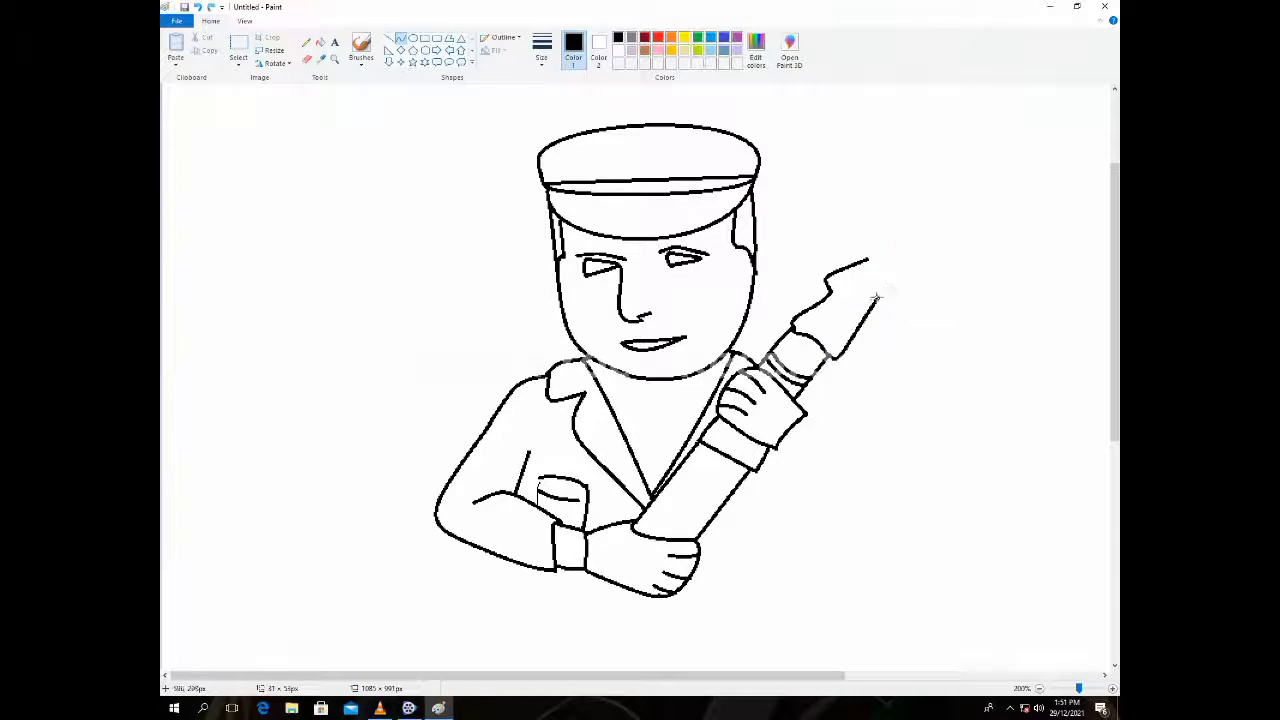
left_click_drag(876, 297, 931, 222)
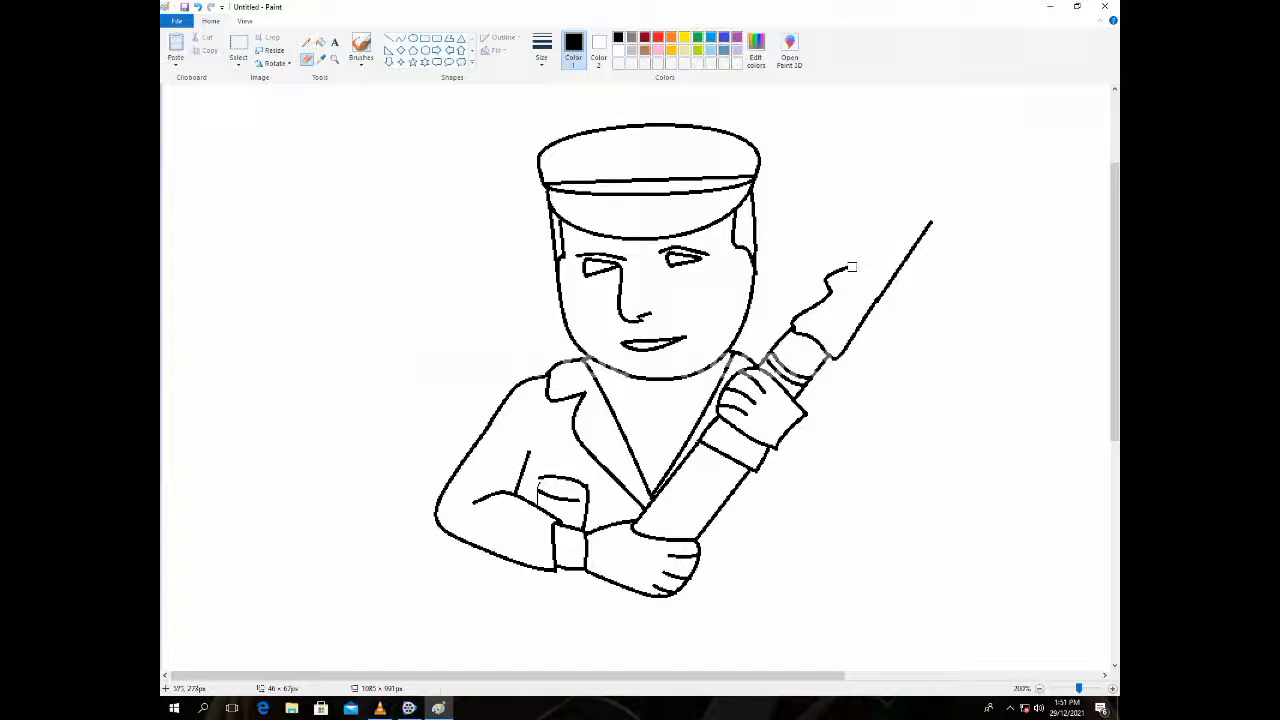
left_click(400, 38)
mouse_move(841, 270)
left_mouse_down()
mouse_move(883, 200)
mouse_move(871, 209)
mouse_move(920, 211)
mouse_move(891, 194)
mouse_move(913, 196)
mouse_move(900, 203)
left_mouse_up()
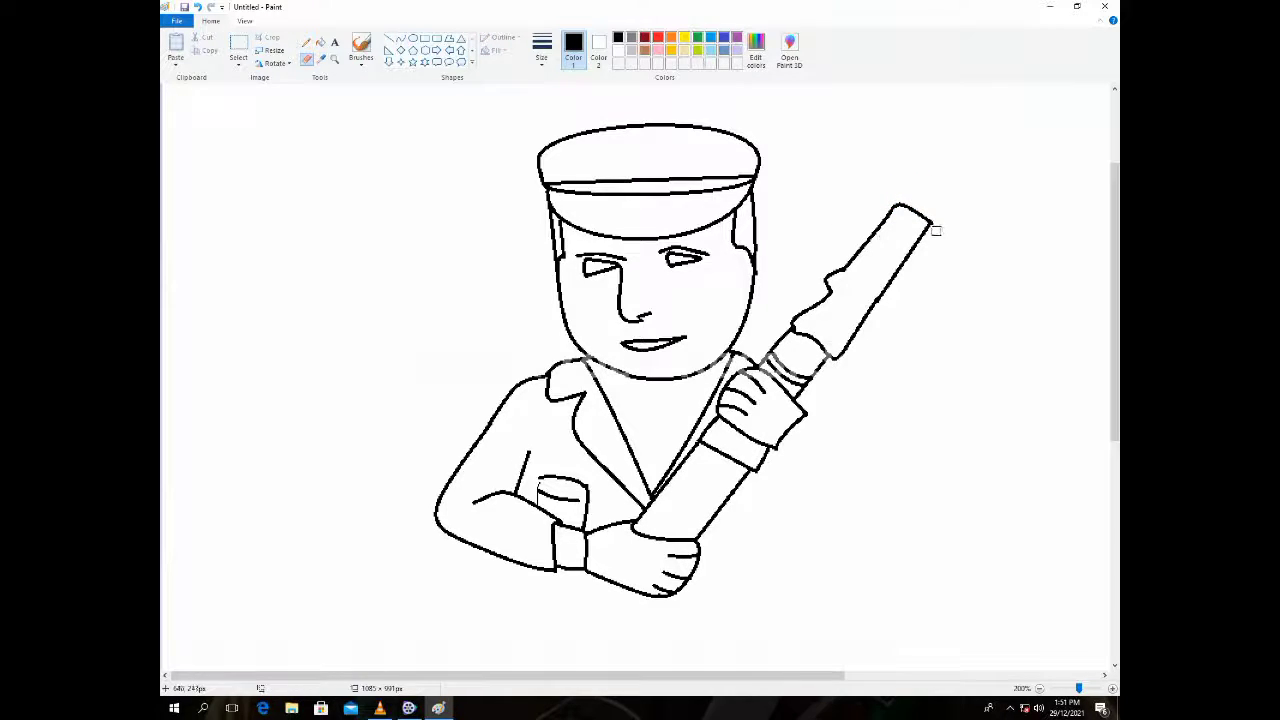
- Draw a short inner edge line beside the upper hand and two parallel curved bands across the held object above the lower hand
left_click(399, 39)
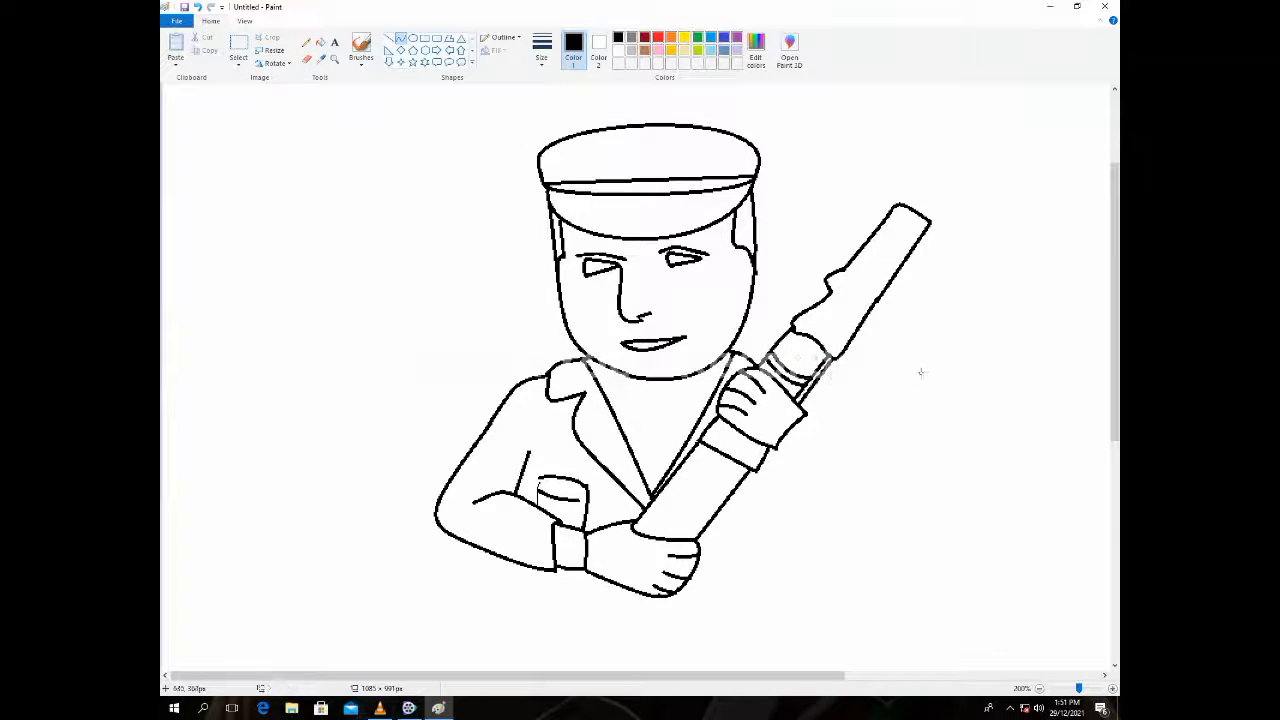
mouse_move(661, 497)
left_mouse_down()
mouse_move(700, 523)
mouse_move(680, 514)
left_mouse_up()
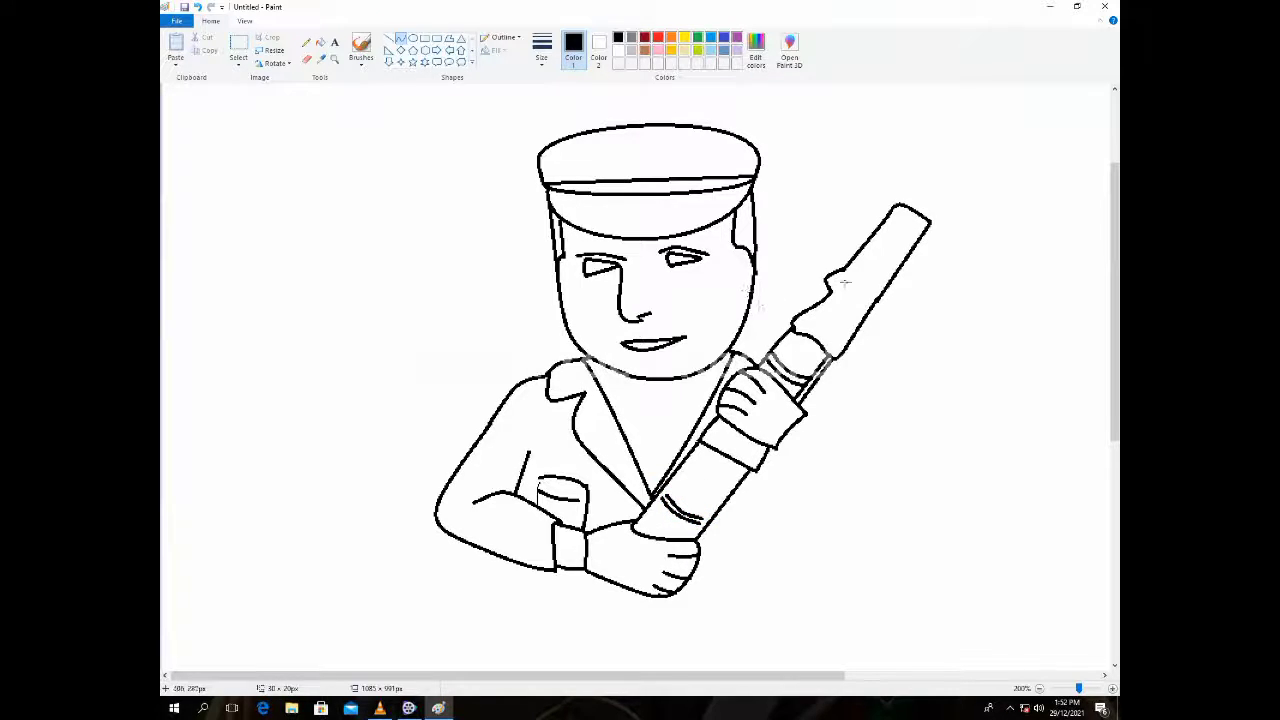
- Draw a small cap with a notched left corner and a parallel band across the held object's far end
left_click(307, 58)
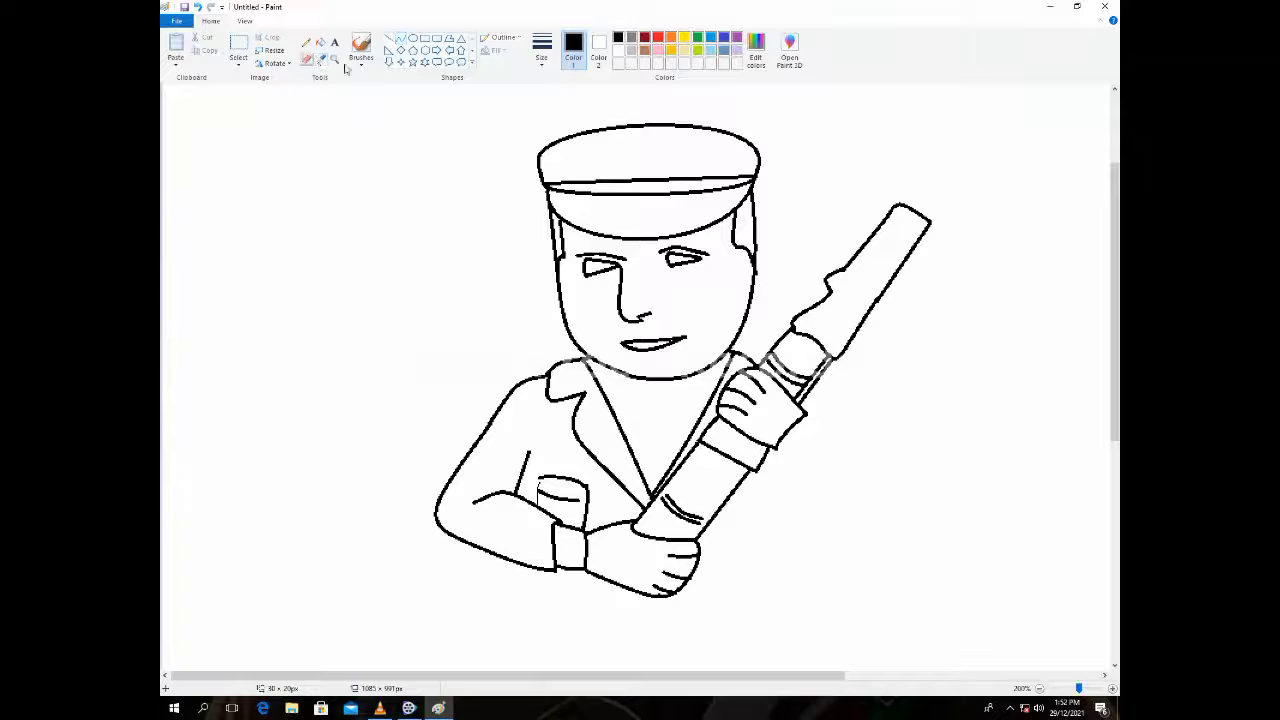
left_click(401, 37)
mouse_move(883, 216)
left_mouse_down()
mouse_move(886, 203)
mouse_move(872, 205)
mouse_move(928, 229)
mouse_move(897, 217)
mouse_move(918, 222)
mouse_move(912, 213)
left_mouse_up()
left_click(427, 48)
left_click(400, 38)
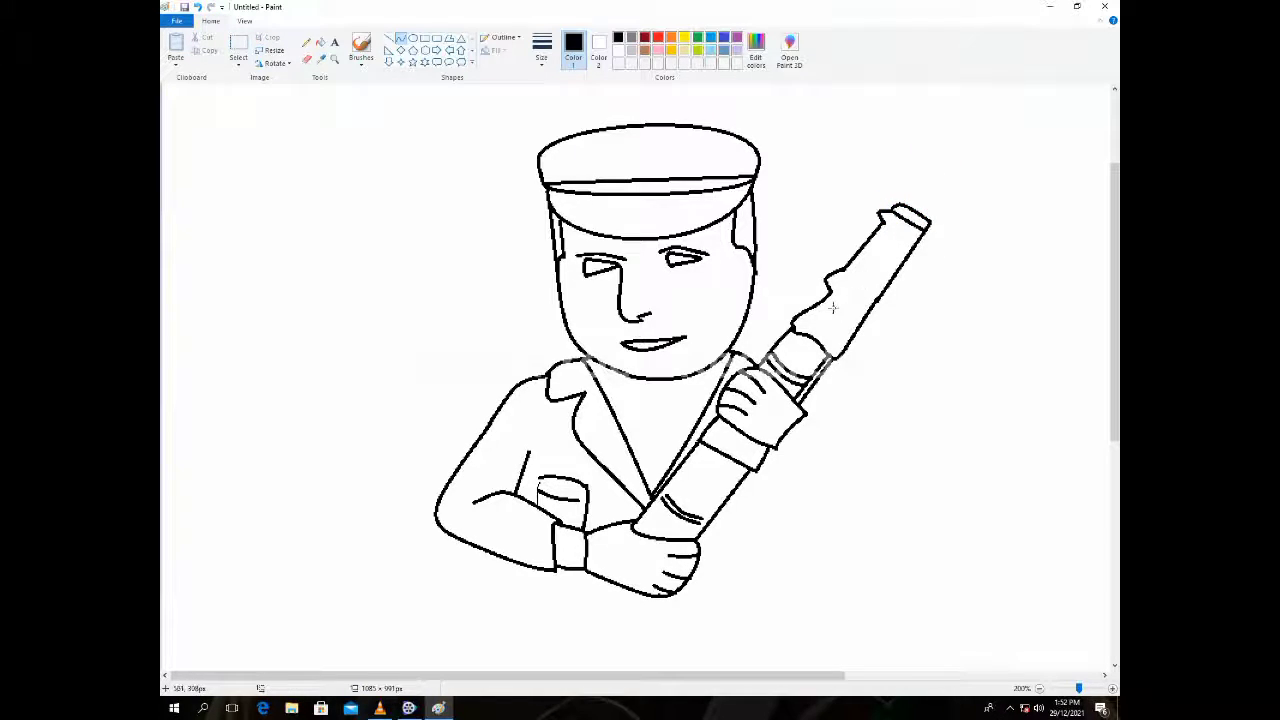
- Add a small triangular detail inside the bump on the held object's wavy left edge
mouse_move(838, 293)
left_mouse_down()
mouse_move(852, 273)
mouse_move(839, 279)
left_mouse_up()
left_click(401, 40)
left_click(412, 60)
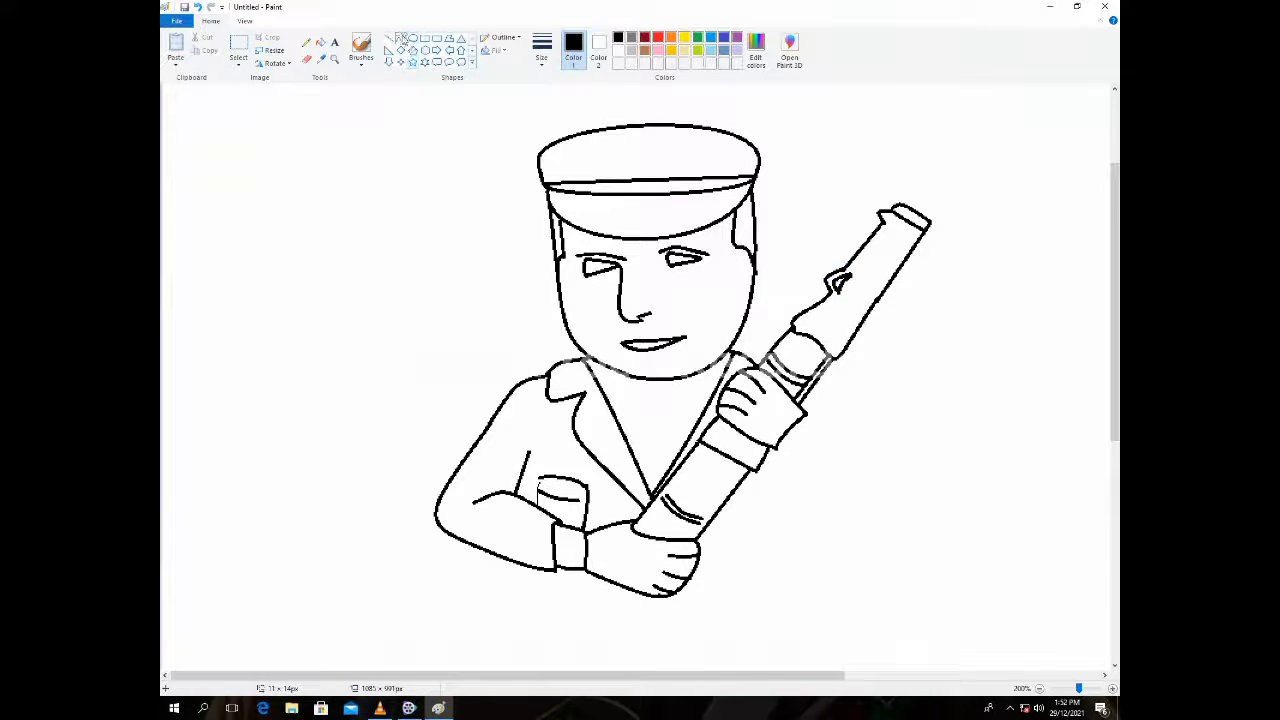
- Draw the held object's flared butt end emerging below the lower hand, with a closed slanted base
left_click(400, 40)
scroll(718, 230, "down", 3)
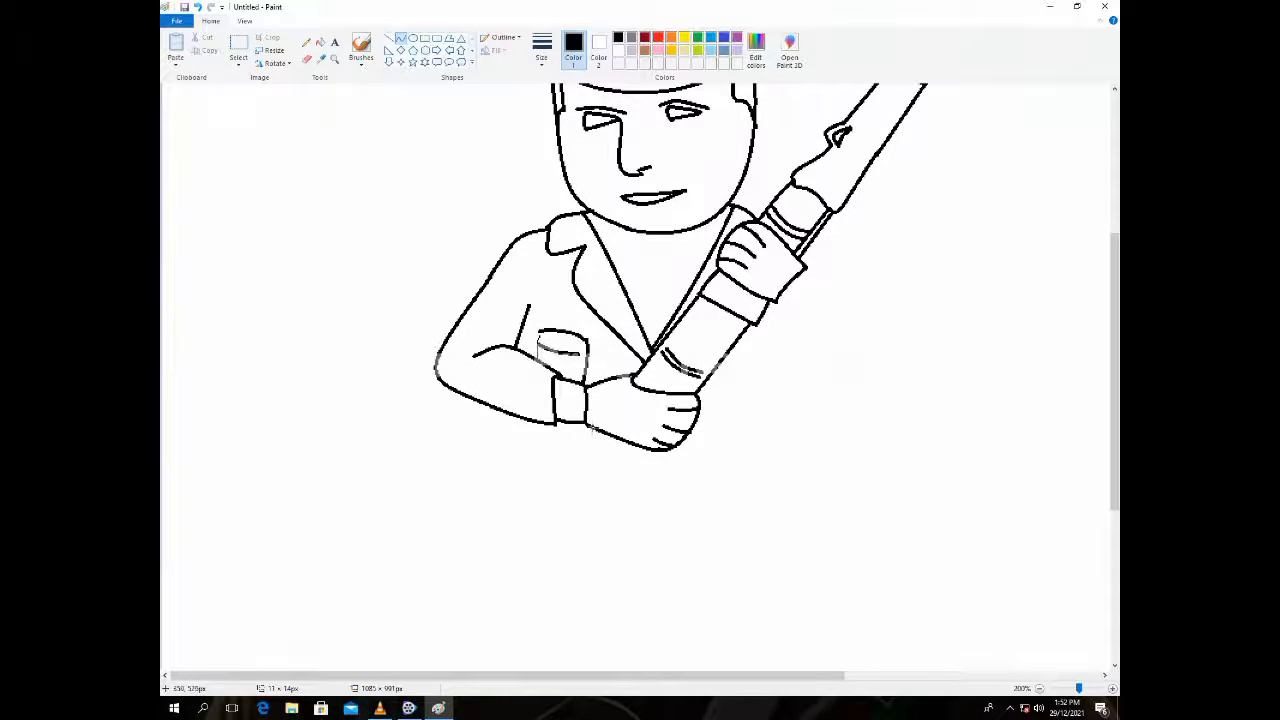
left_click_drag(590, 428, 541, 489)
left_click_drag(593, 429, 634, 445)
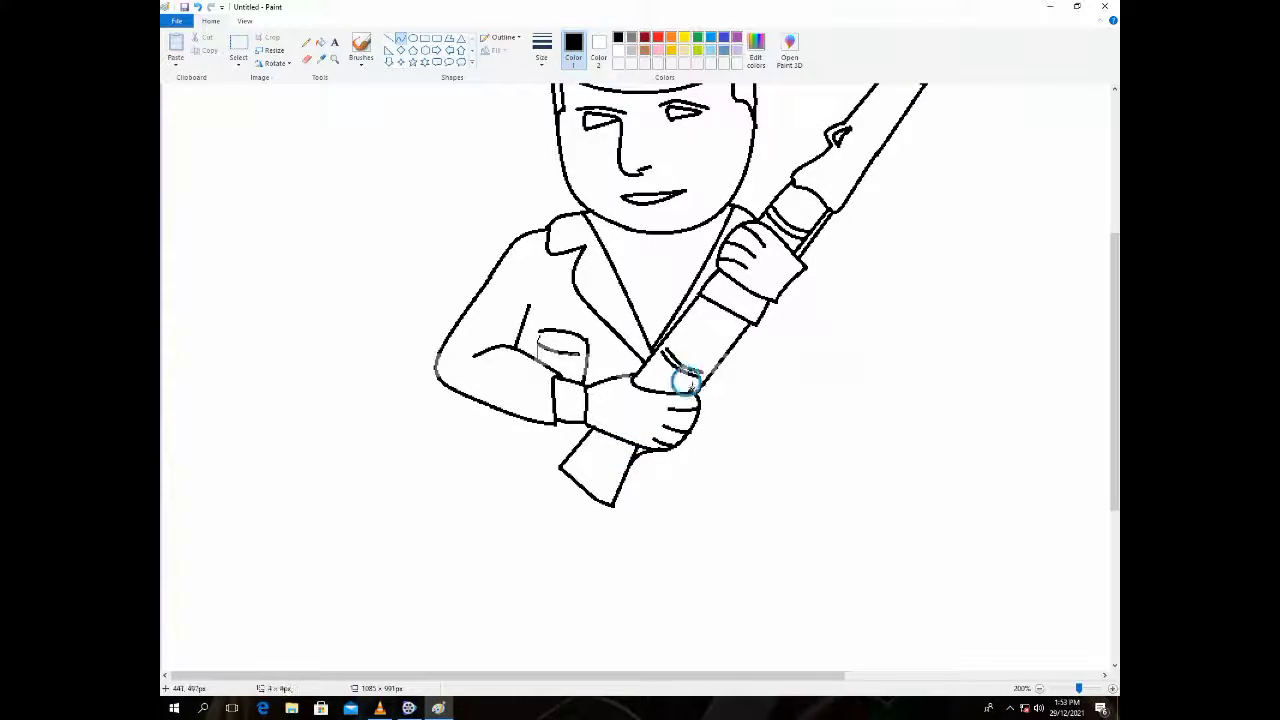
- Draw an inner line along the held object's right edge between the hands and two small circles at the far section's joint
left_click_drag(686, 382, 736, 318)
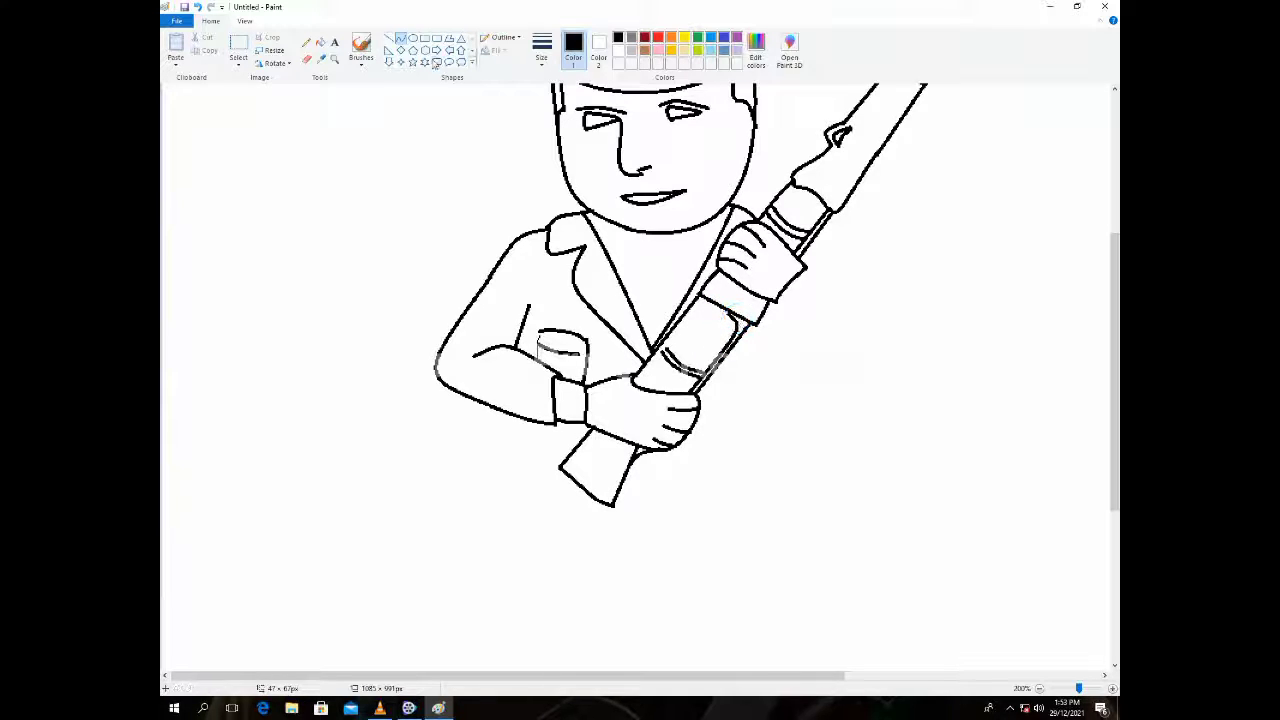
left_click(804, 176)
left_click_drag(837, 197, 830, 208)
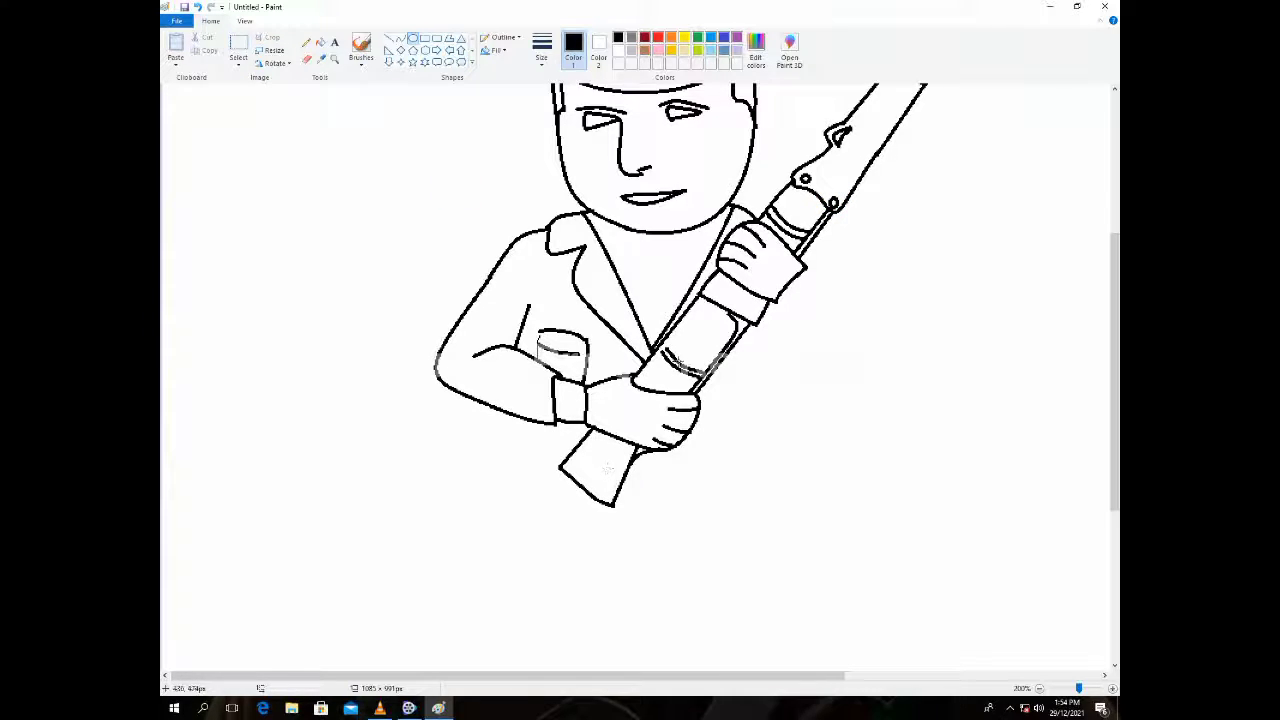
- Draw a curved neckline just below the chin, spanning between the two collar edges
scroll(524, 426, "up", 3)
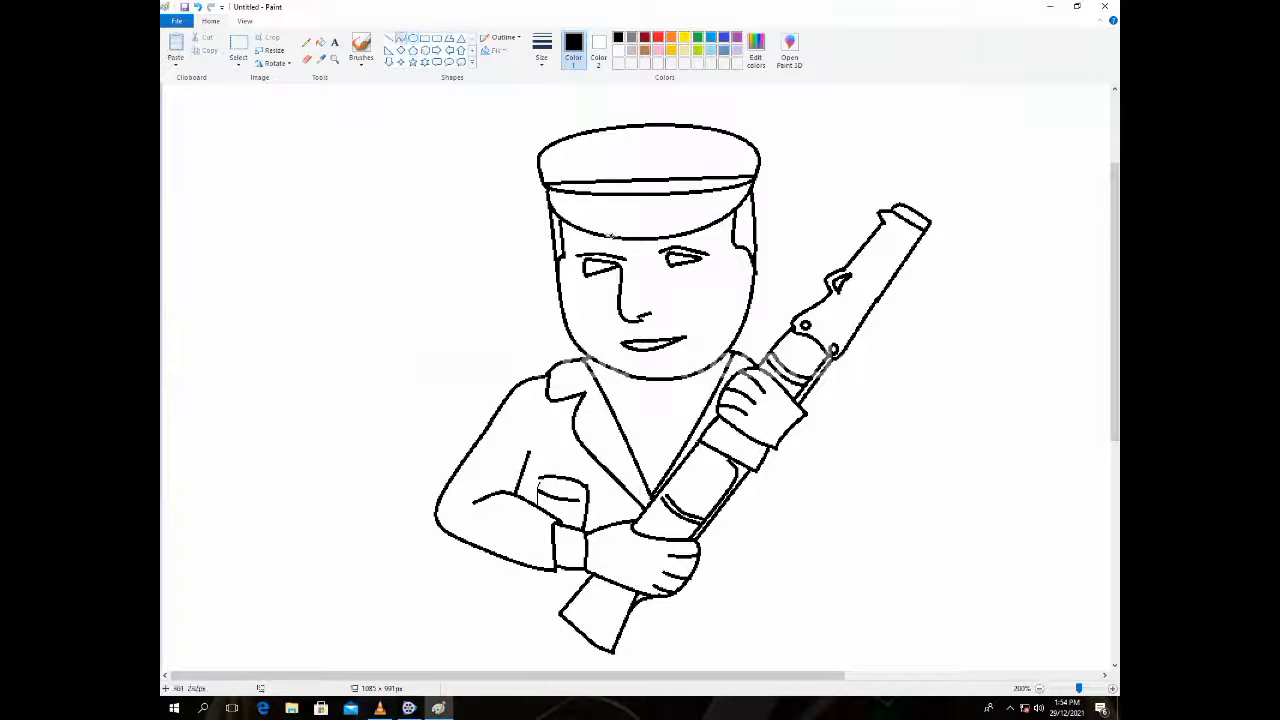
left_click_drag(597, 378, 721, 379)
mouse_move(665, 383)
left_mouse_down()
mouse_move(609, 377)
mouse_move(676, 394)
left_mouse_up()
left_click(795, 289)
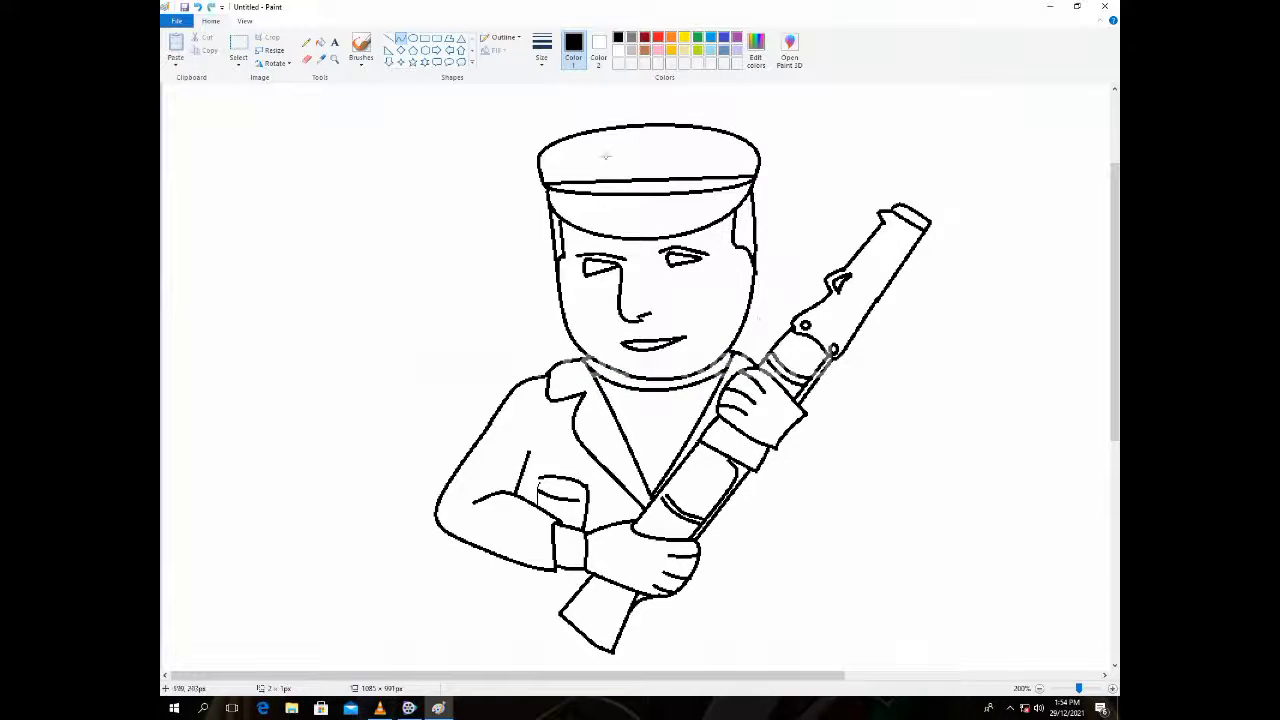
- With a thinner line width, draw a second neckline curve and two small nested arcs on the shirt inside the jacket opening
left_click(542, 50)
left_click(551, 84)
left_click_drag(598, 384, 721, 380)
left_click_drag(612, 381, 662, 403)
mouse_move(677, 457)
left_mouse_down()
mouse_move(635, 457)
mouse_move(656, 443)
mouse_move(641, 473)
left_mouse_up()
left_click_drag(654, 472, 648, 481)
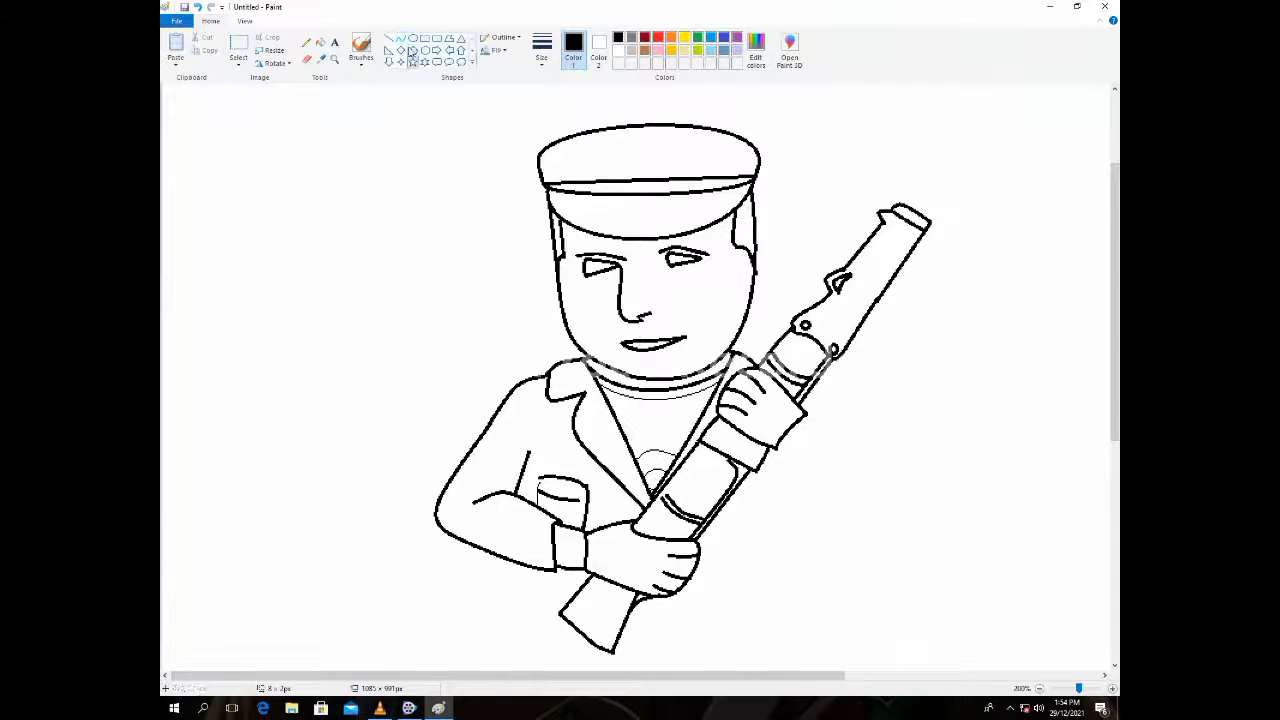
- Add a row of three small stars above the chest pocket and draw a thick shoulder-strap line beside the left collar
left_click(401, 39)
left_click_drag(541, 454, 582, 467)
left_click(401, 39)
left_click_drag(512, 393, 548, 387)
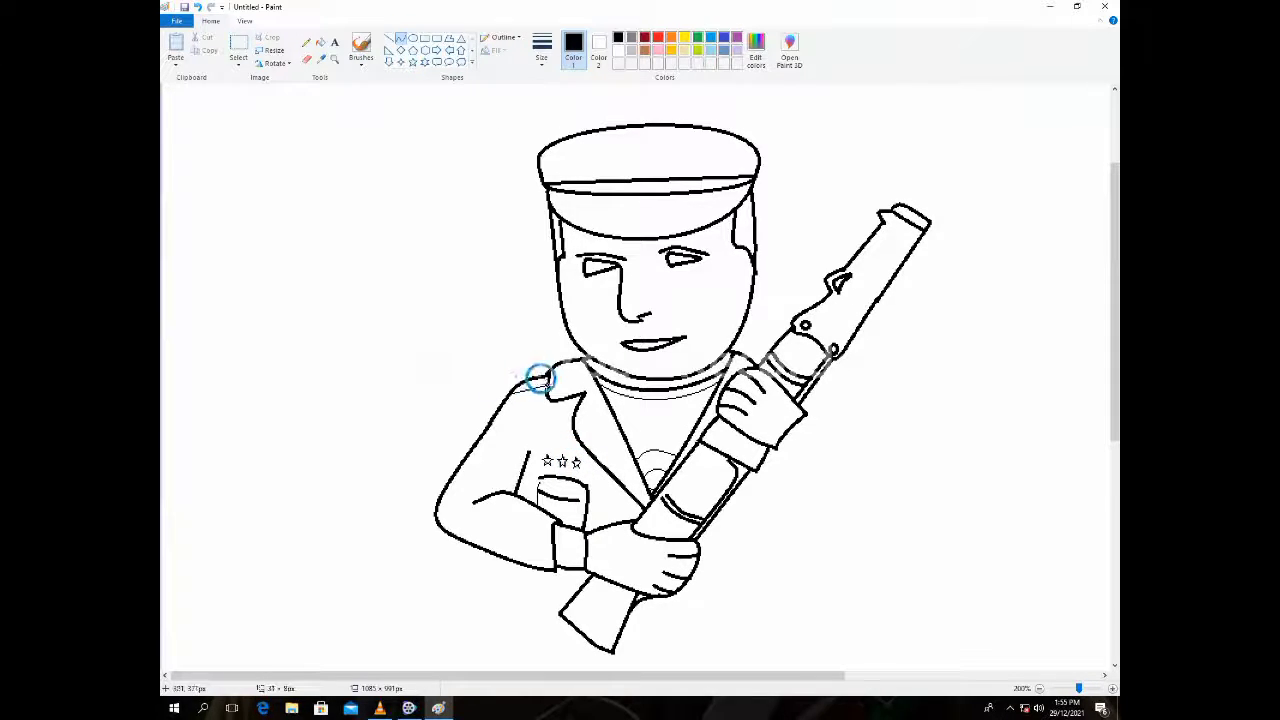
left_click(543, 50)
left_click(557, 110)
left_click(522, 382)
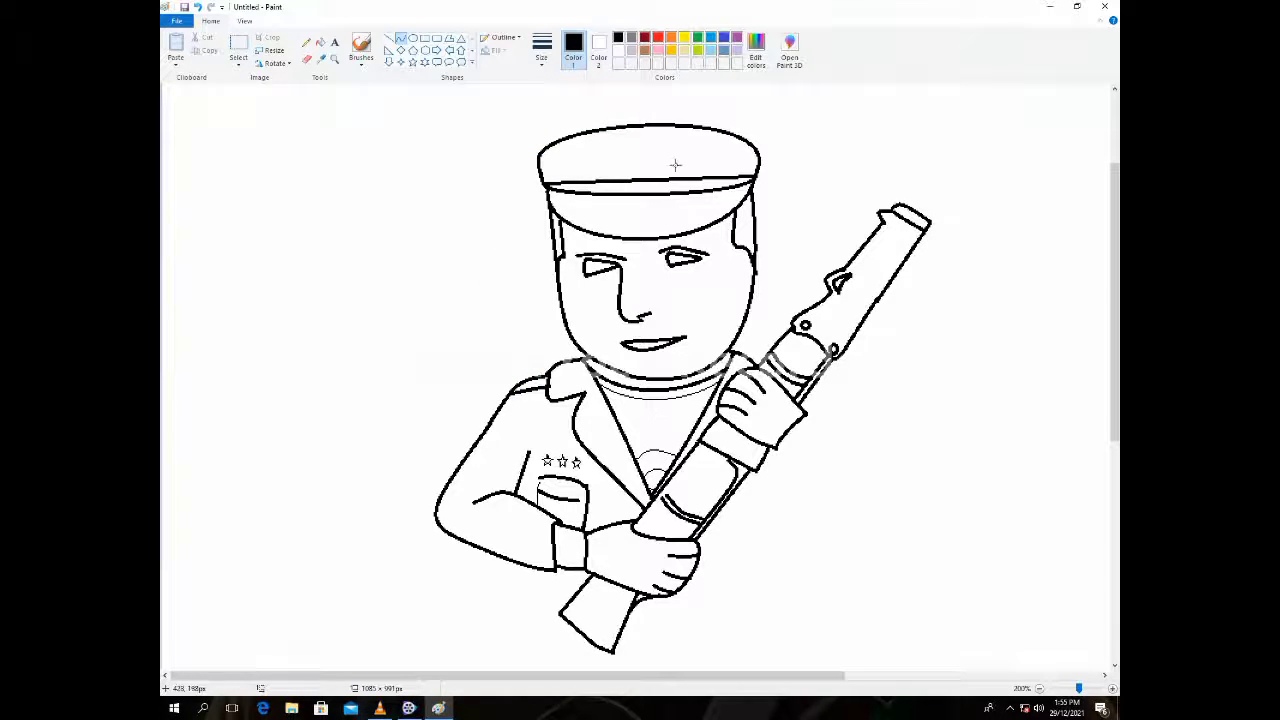
- Draw a small oval badge in the middle of the cap's crown
left_click(412, 38)
left_click_drag(618, 146, 653, 170)
left_click(404, 135)
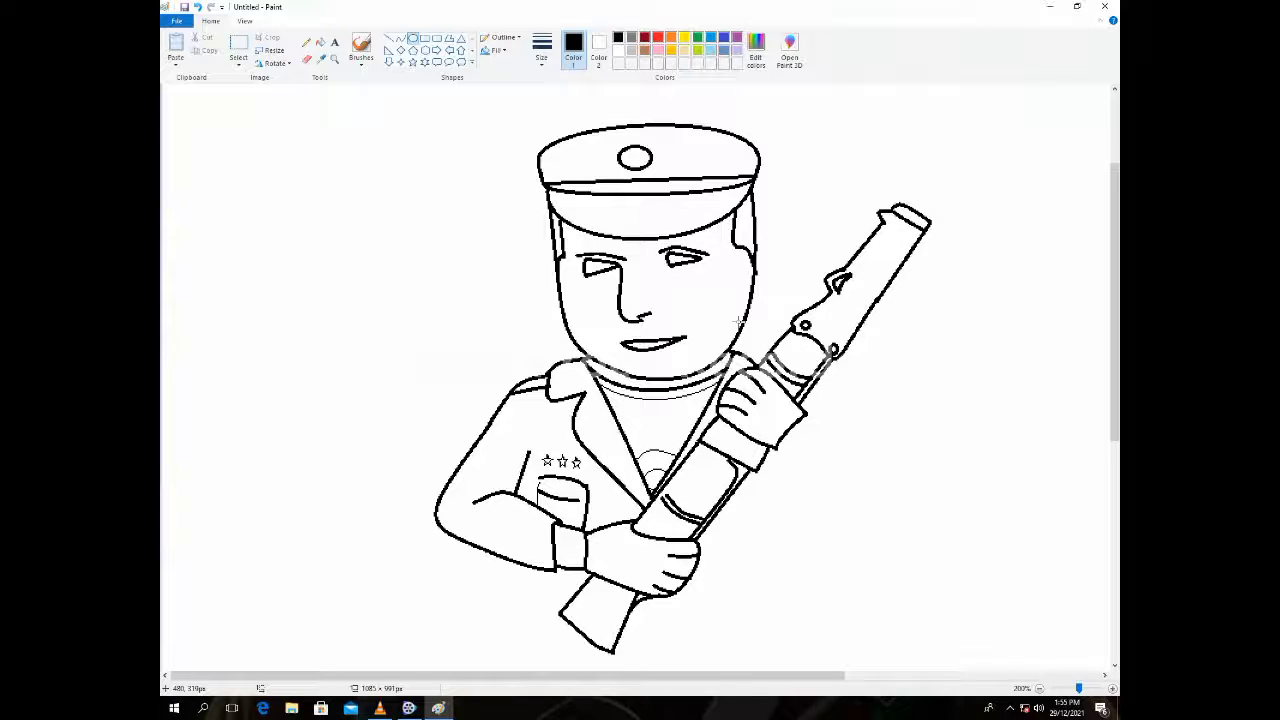
scroll(282, 361, "down", 3)
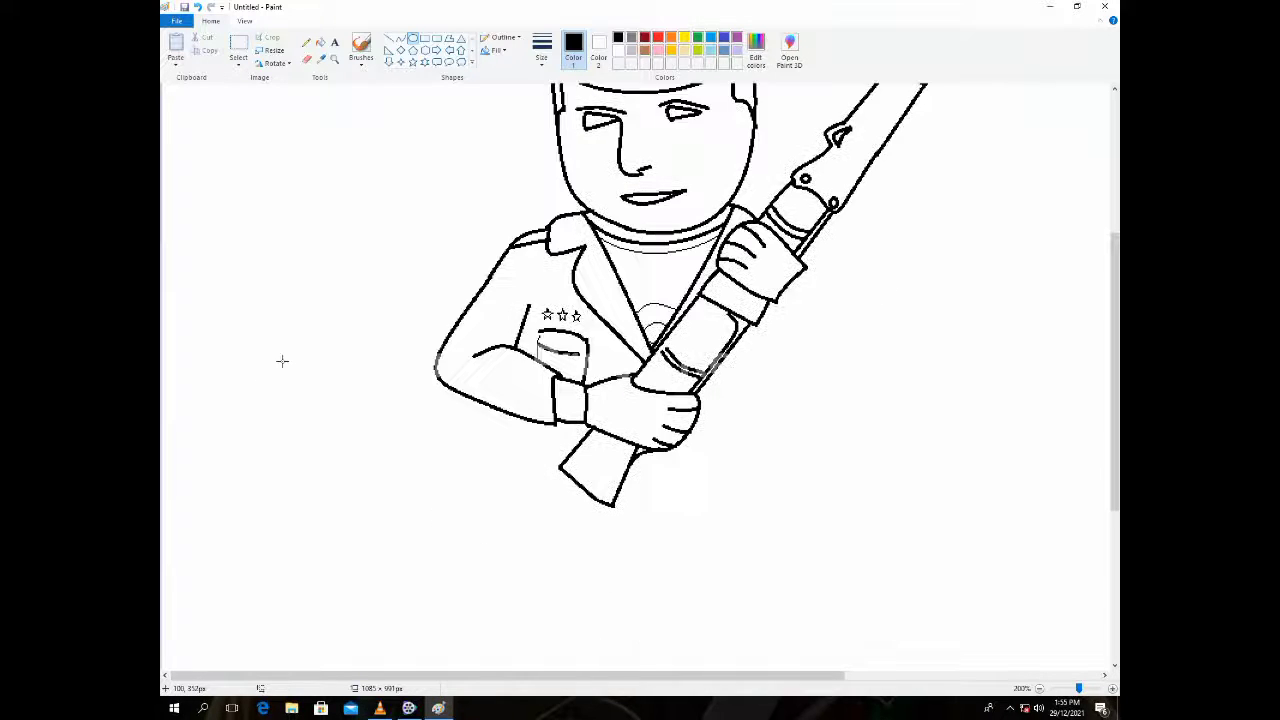
left_click_drag(514, 416, 509, 462)
key("ctrl+z")
- Draw a small round pupil inside each of the two eyes
scroll(640, 370, "up", 3)
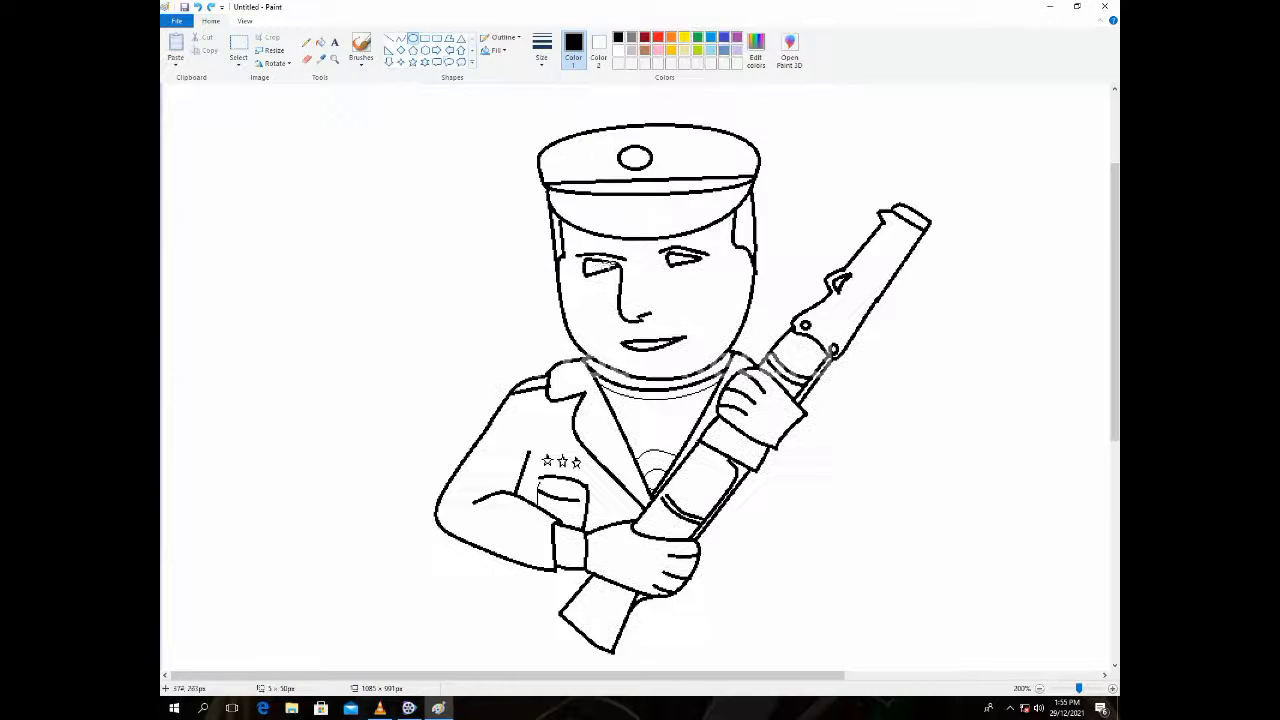
left_click_drag(587, 261, 601, 273)
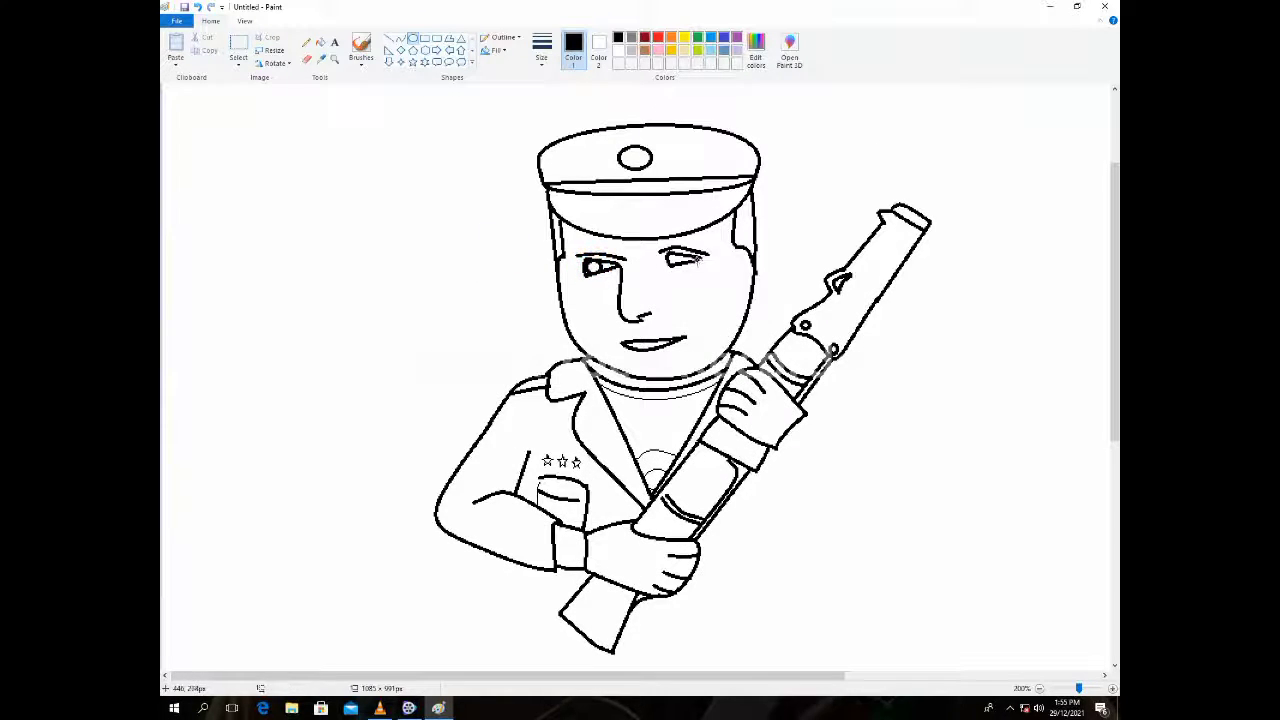
left_click_drag(669, 252, 676, 261)
scroll(308, 212, "down", 6)
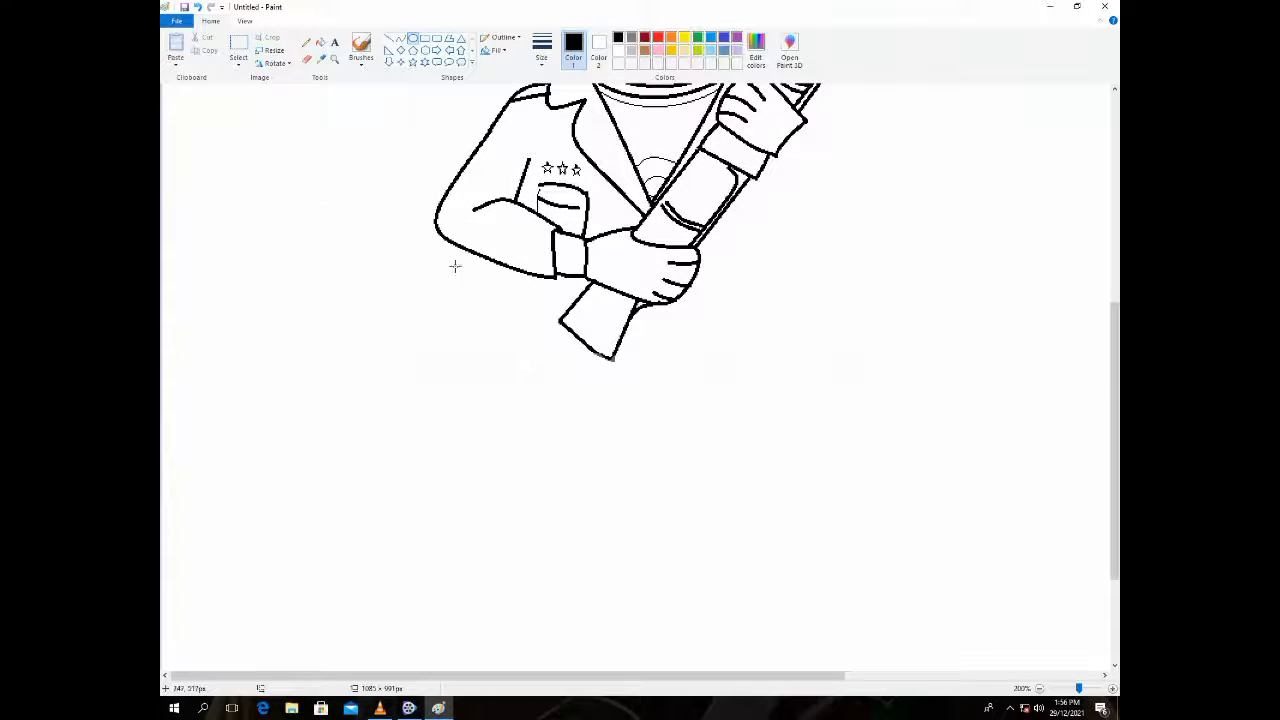
scroll(462, 265, "down", 1)
mouse_move(516, 247)
left_mouse_down()
mouse_move(511, 282)
mouse_move(500, 277)
mouse_move(510, 350)
mouse_move(480, 274)
mouse_move(526, 297)
left_mouse_up()
key("ctrl+z")
key("ctrl+z")
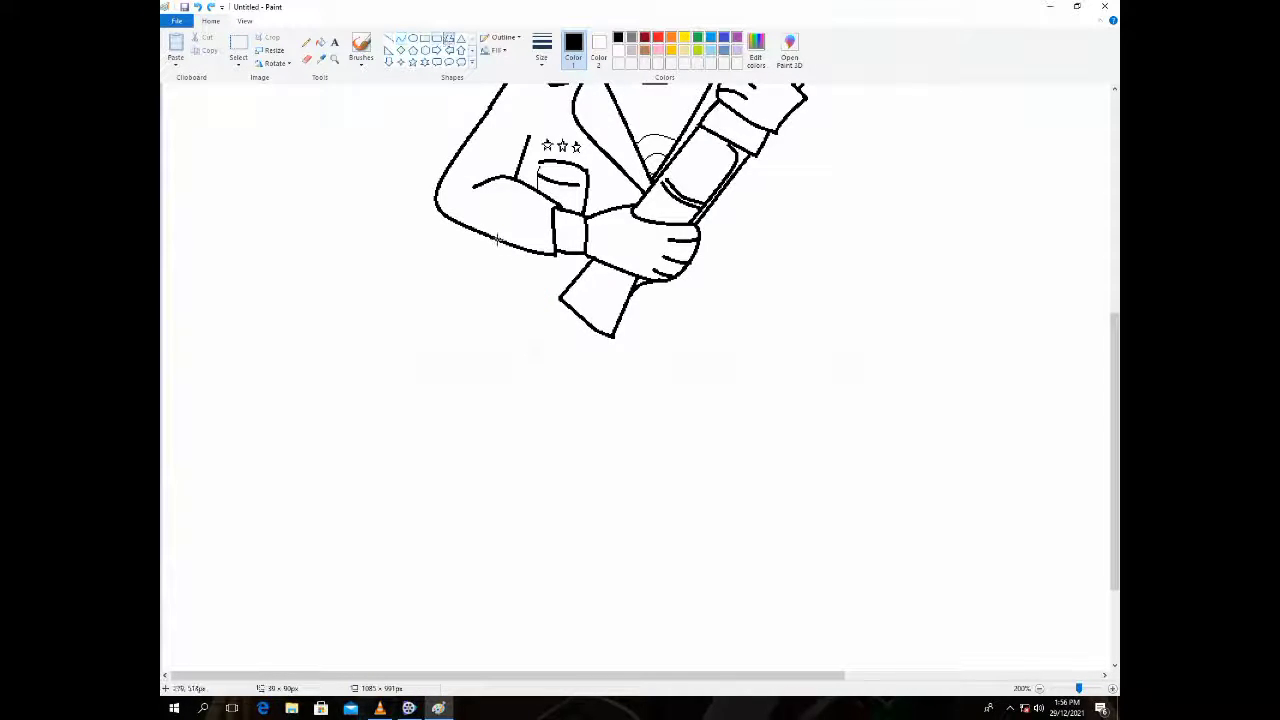
- Draw a closed polygonal holster shape hanging below the left forearm, with a small foot at its lower end
mouse_move(501, 241)
left_mouse_down()
mouse_move(503, 350)
mouse_move(538, 330)
mouse_move(532, 246)
left_mouse_up()
left_click(515, 286)
left_click(502, 241)
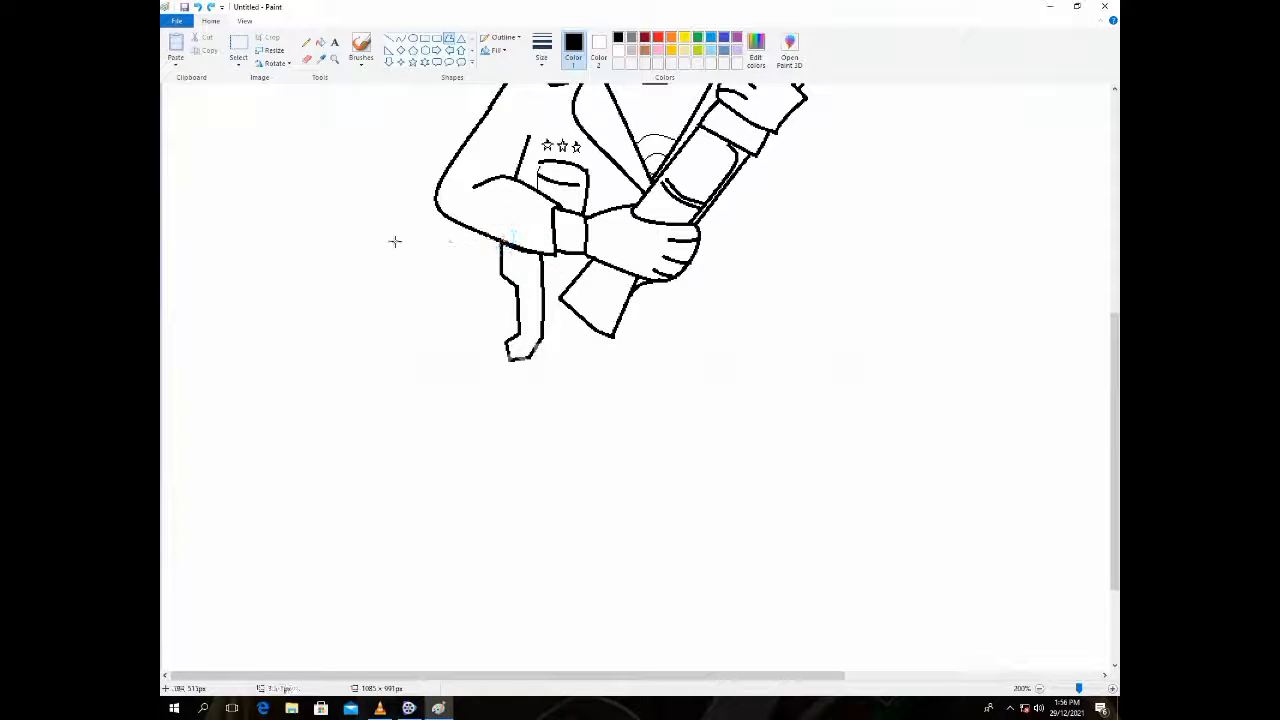
- Draw the left trouser leg's outer edge as two slightly curved strokes running down from the holster's lower end
left_click_drag(530, 356, 535, 463)
left_click(518, 386)
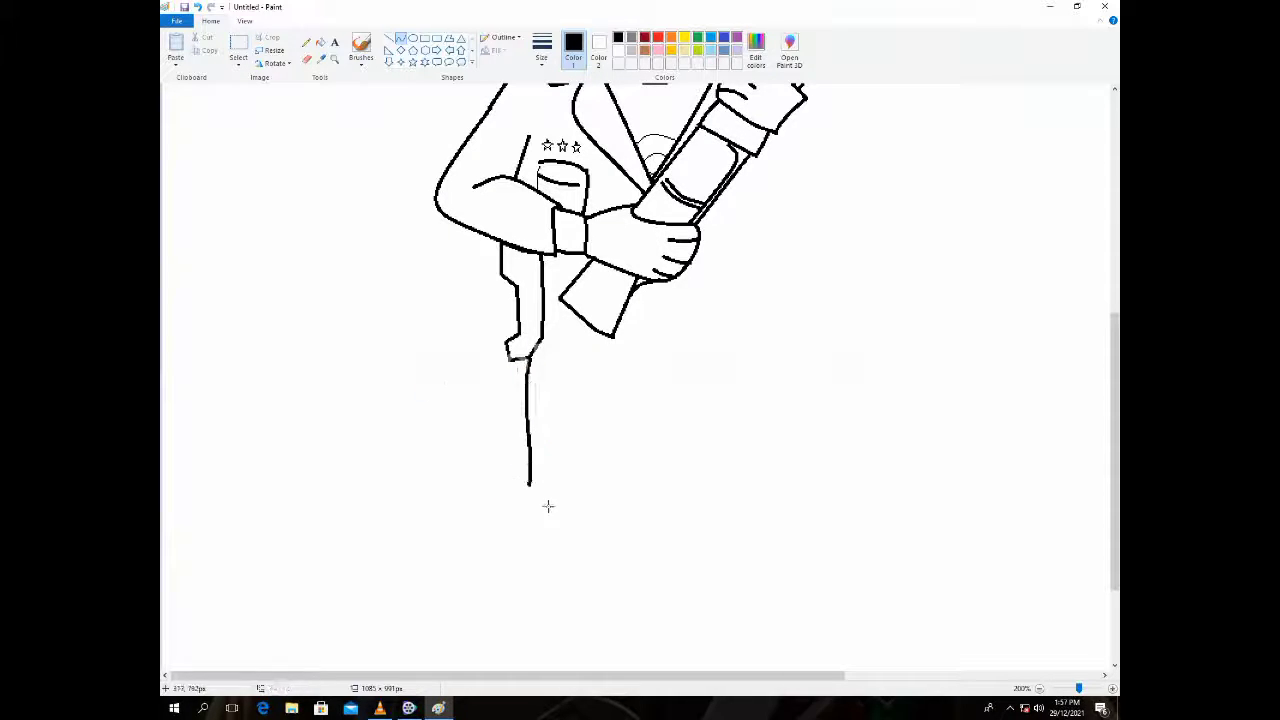
scroll(548, 506, "down", 3)
left_click_drag(529, 339, 531, 439)
left_click(518, 383)
left_click(520, 386)
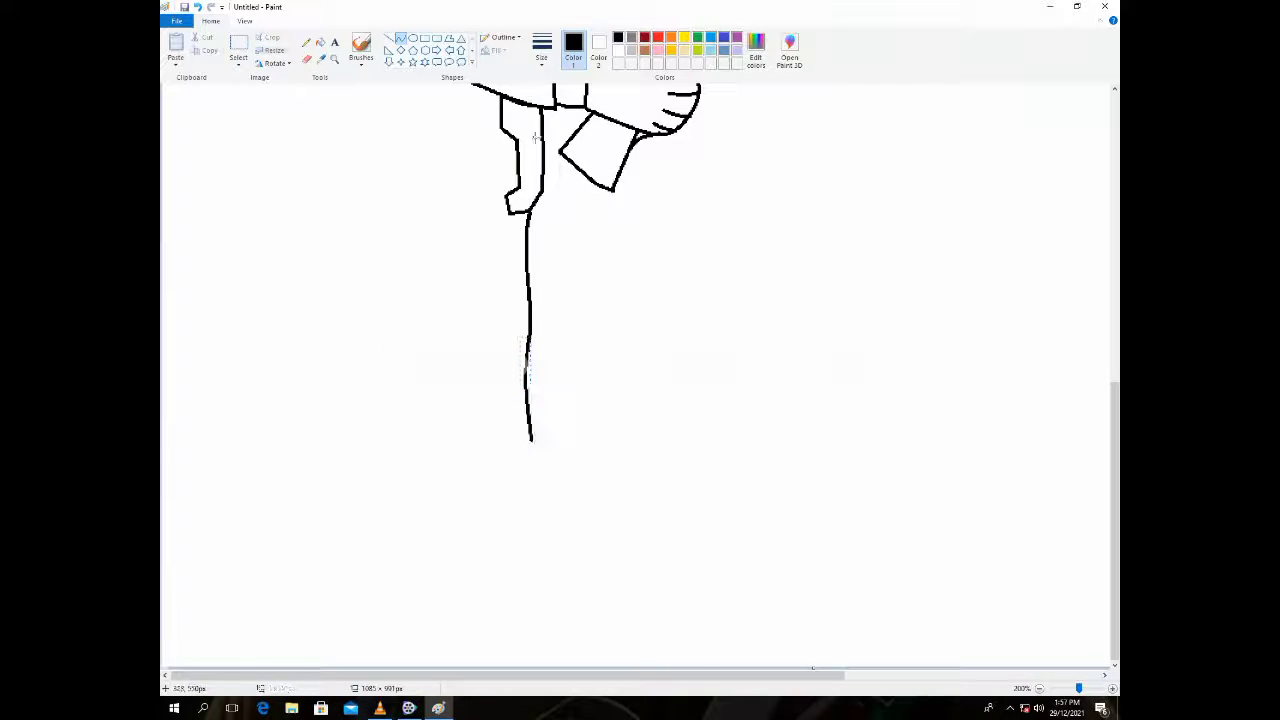
- Draw the left trouser leg's arched hem and the lower part of its inner edge
left_click(433, 125)
mouse_move(531, 440)
left_mouse_down()
mouse_move(527, 450)
mouse_move(608, 440)
mouse_move(566, 423)
mouse_move(611, 408)
left_mouse_up()
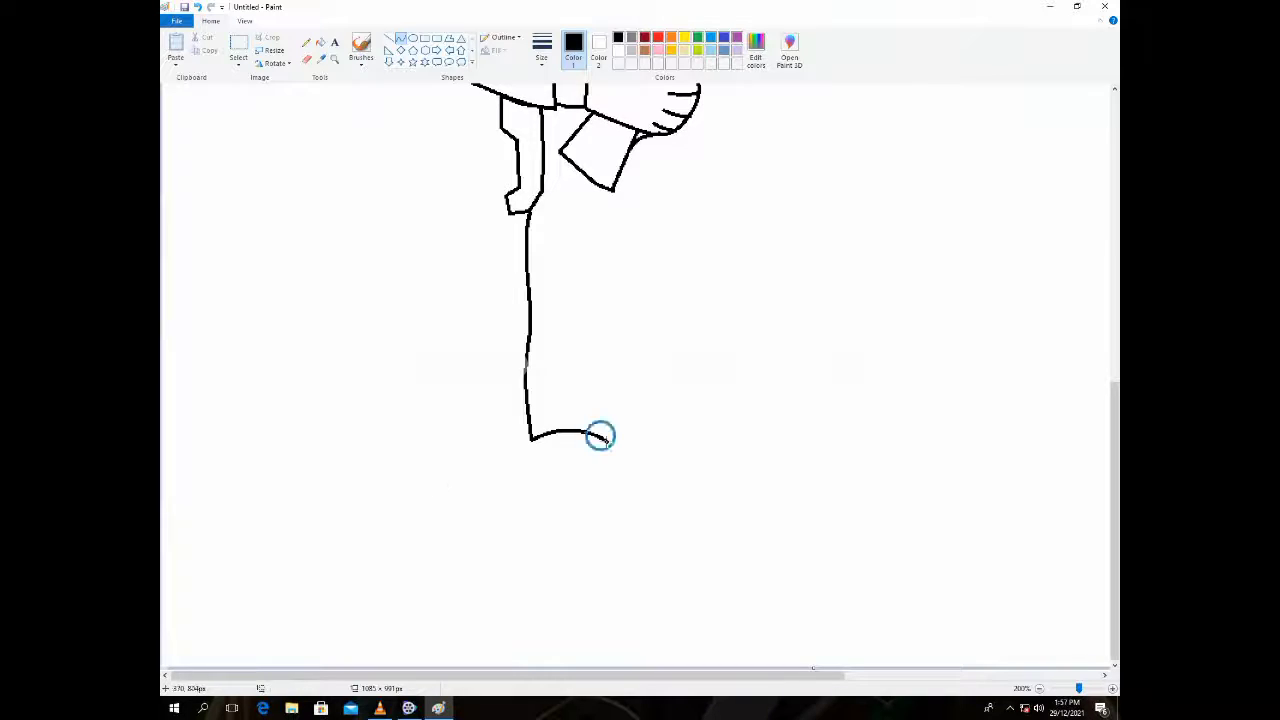
mouse_move(608, 441)
left_mouse_down()
mouse_move(608, 354)
mouse_move(617, 437)
mouse_move(600, 371)
mouse_move(622, 414)
left_mouse_up()
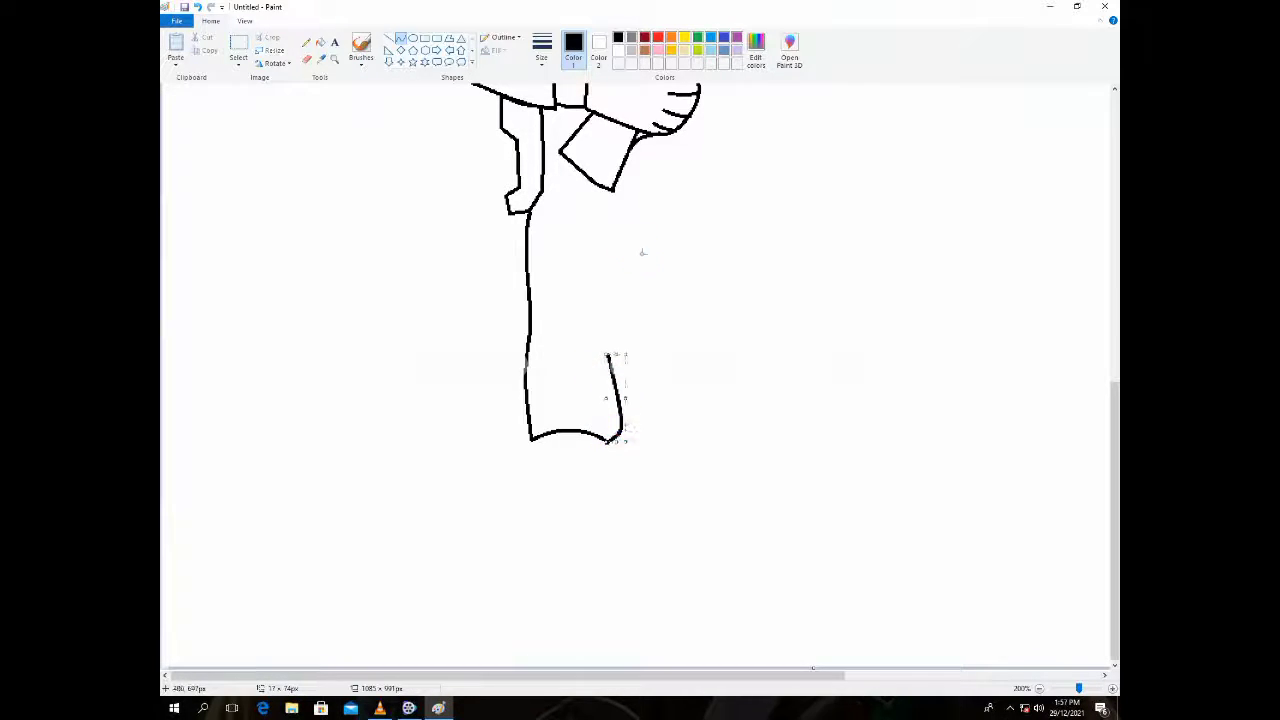
- Extend the left leg's inner edge up to the crotch, add a short crotch line, and draw the right leg's inner edge
left_click_drag(608, 354, 685, 430)
left_click_drag(640, 228, 636, 221)
left_click_drag(692, 350, 689, 389)
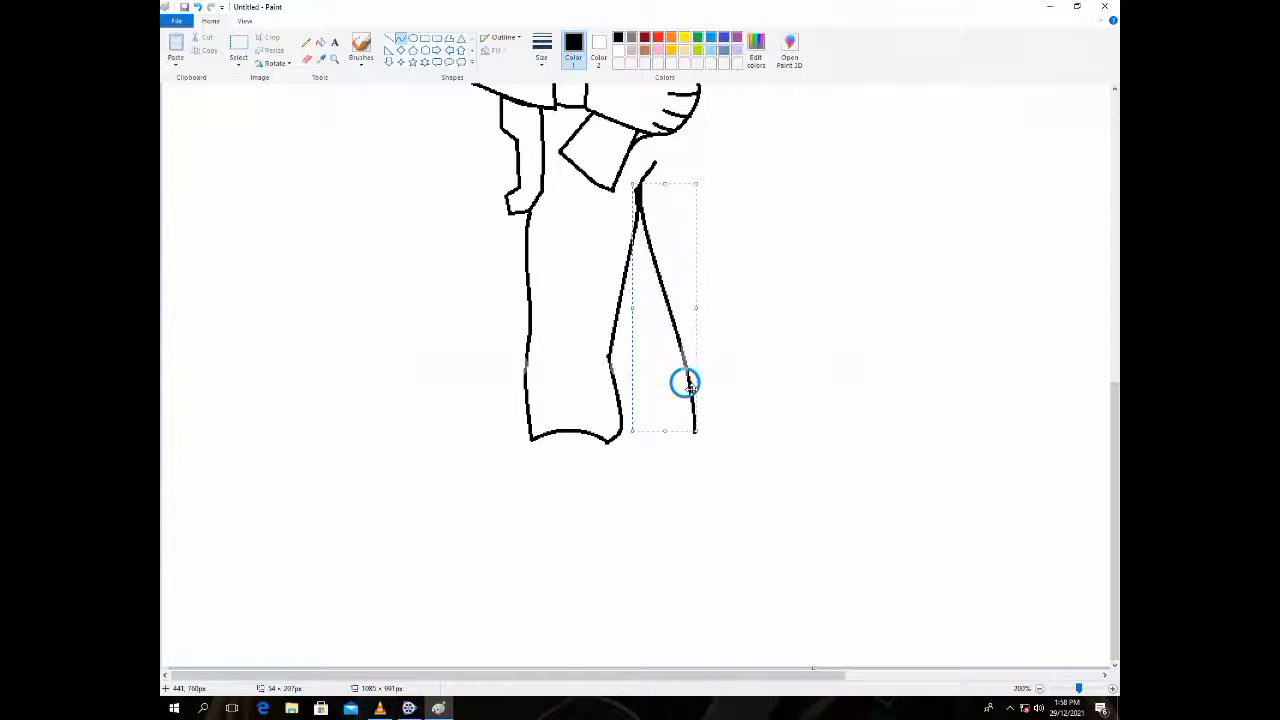
left_click(745, 332)
- Draw the right trouser leg's hem and the lower part of its outer edge
left_click_drag(696, 434, 748, 298)
scroll(756, 155, "up", 3)
scroll(755, 155, "down", 3)
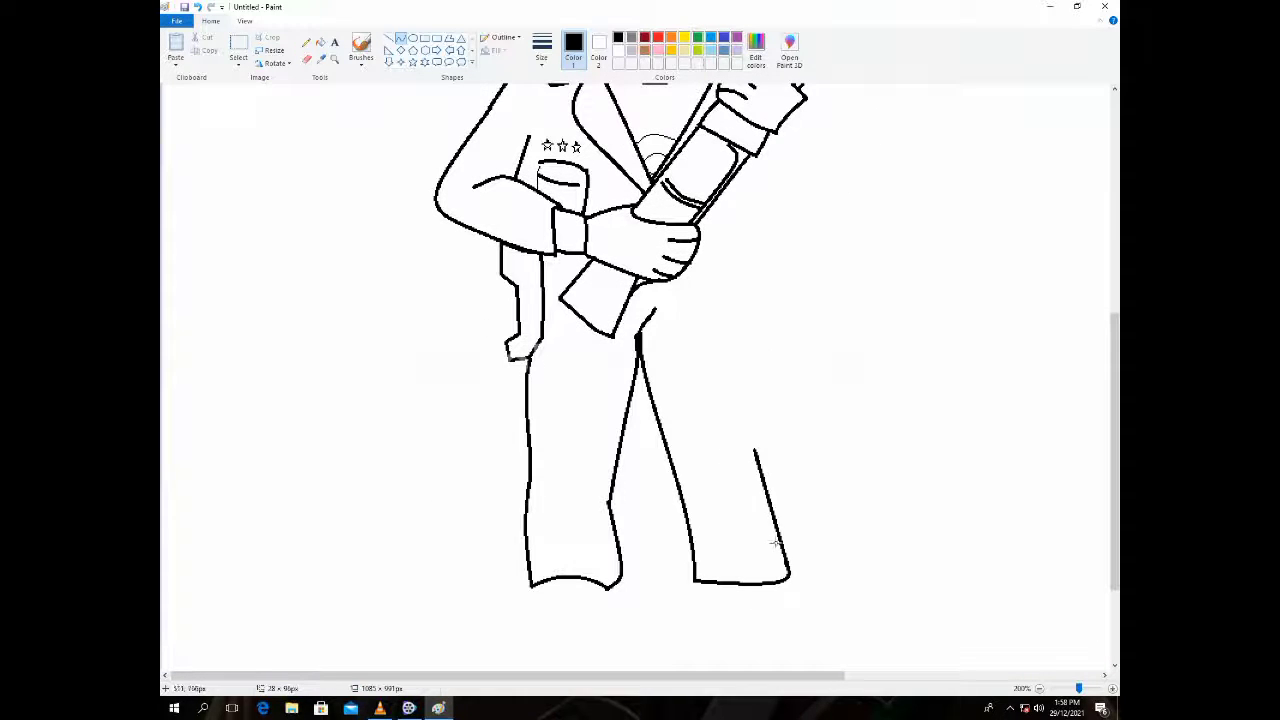
- Continue the right trouser leg's outer edge with curved strokes up to the waist beside the lower hand
mouse_move(775, 543)
left_mouse_down()
mouse_move(789, 528)
mouse_move(748, 466)
mouse_move(774, 440)
mouse_move(746, 383)
mouse_move(729, 383)
mouse_move(744, 364)
mouse_move(717, 297)
mouse_move(711, 186)
mouse_move(742, 366)
mouse_move(723, 209)
mouse_move(729, 220)
left_mouse_up()
left_click_drag(739, 333, 746, 329)
- Draw a belt segment between the lower hand and the waist edge, with a small rounded pouch hanging below it
mouse_move(735, 247)
left_mouse_down()
mouse_move(717, 256)
mouse_move(731, 234)
mouse_move(712, 253)
left_mouse_up()
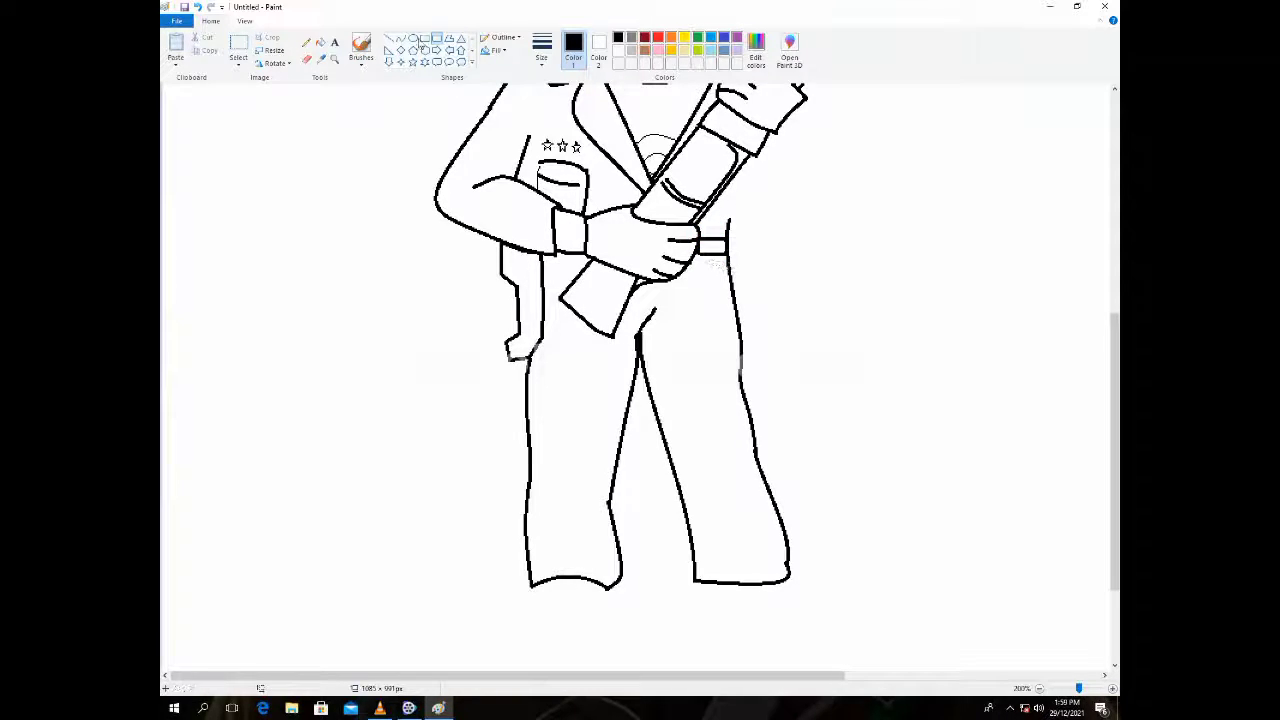
mouse_move(702, 255)
left_mouse_down()
mouse_move(723, 273)
mouse_move(707, 258)
mouse_move(735, 180)
left_mouse_up()
key("ctrl+z")
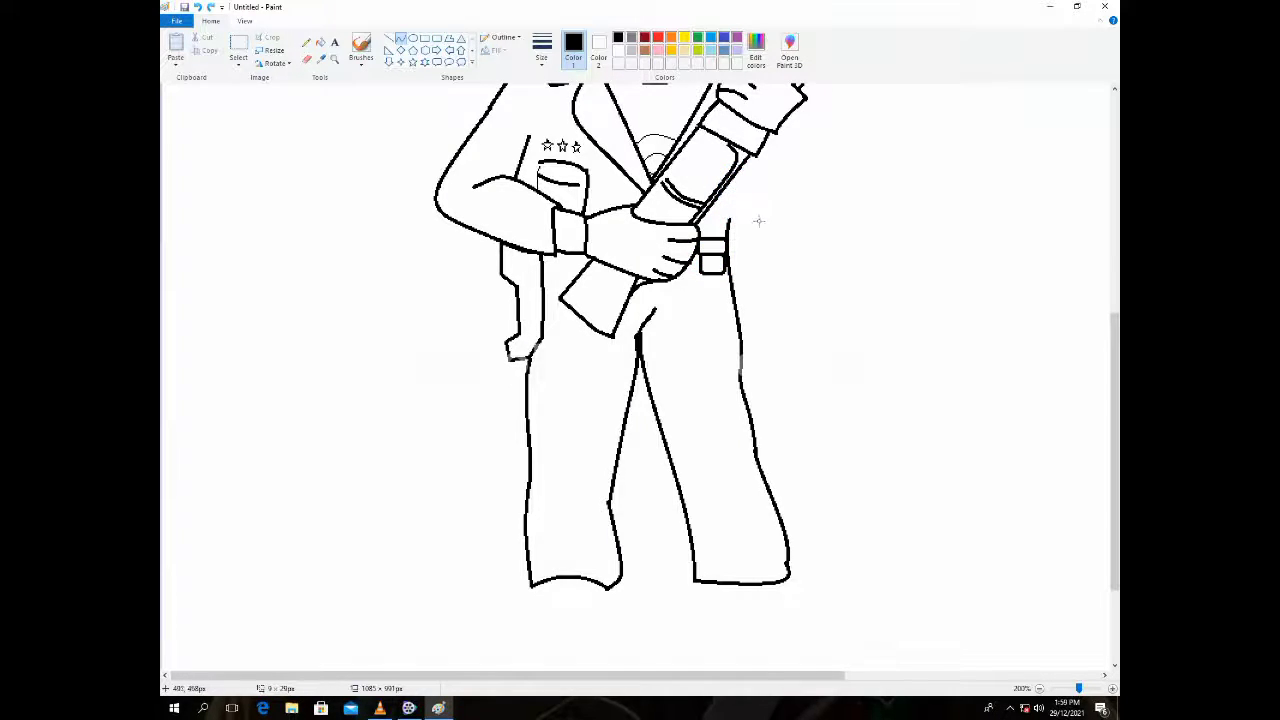
- Draw a short thick crease across the left trouser knee, and undo the extra crease drawn above it
scroll(755, 228, "up", 6)
scroll(754, 236, "down", 7)
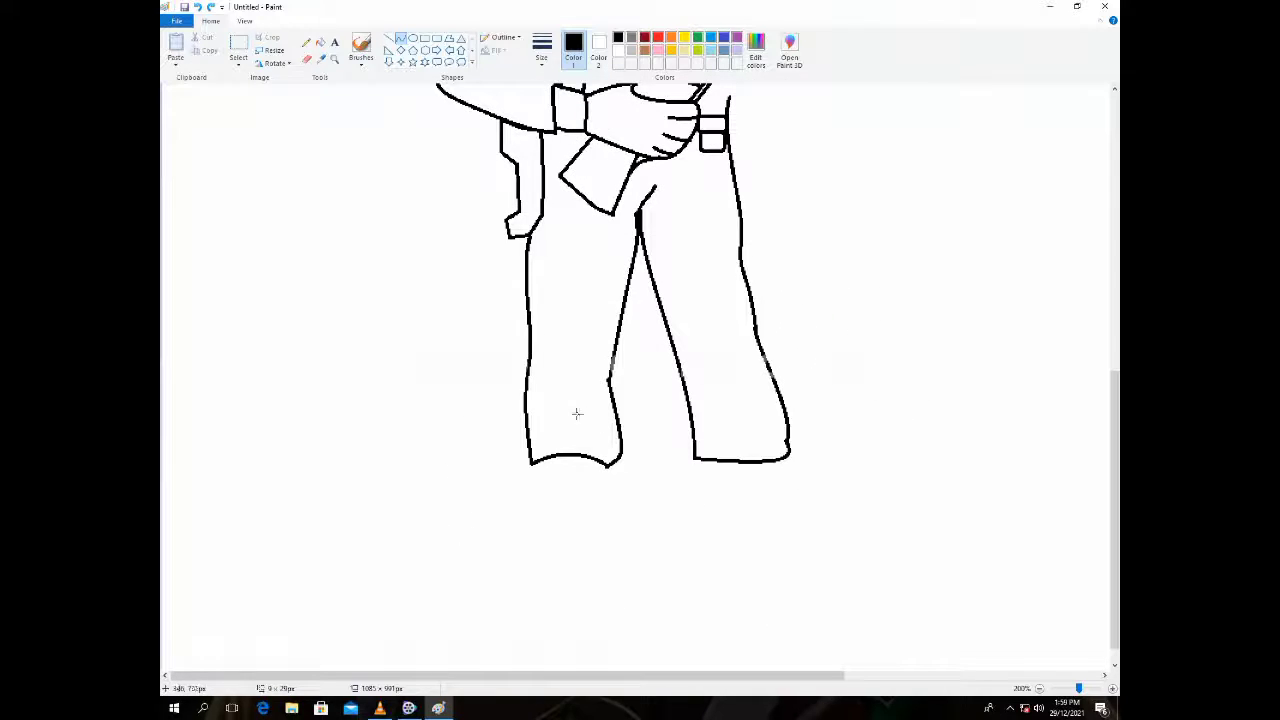
left_click_drag(555, 356, 593, 352)
left_click_drag(556, 302, 608, 295)
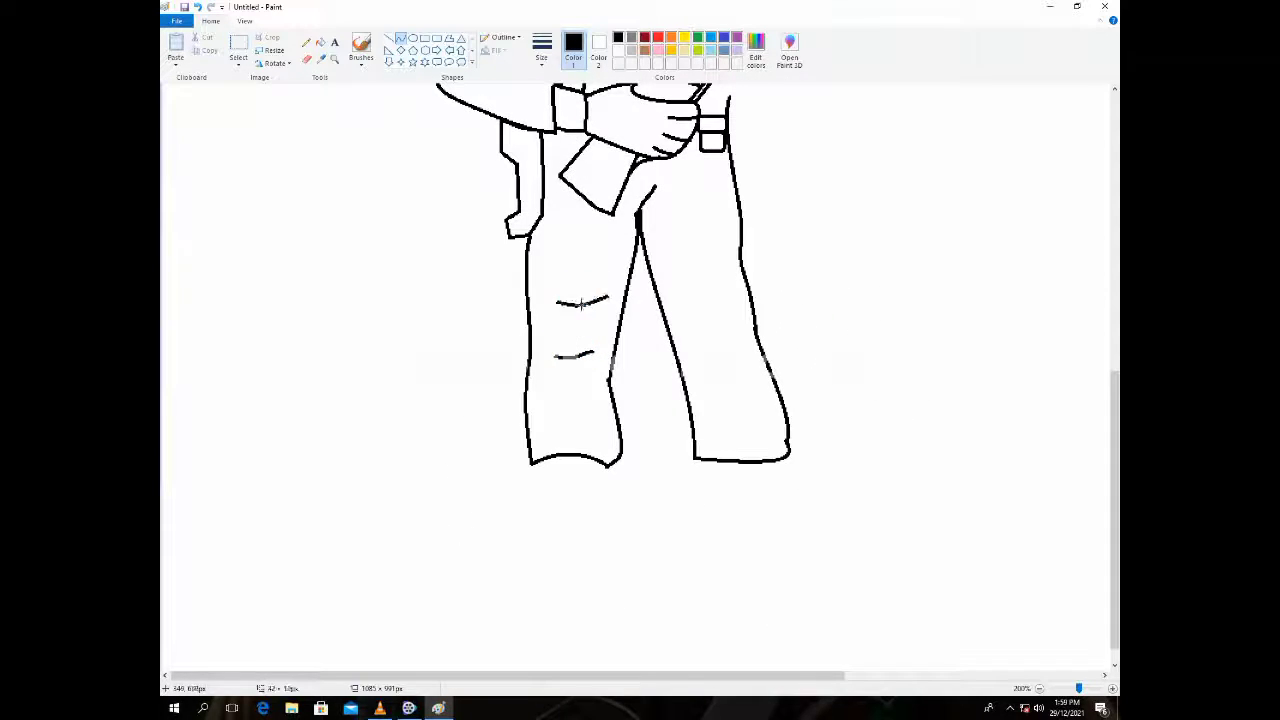
key("ctrl+z")
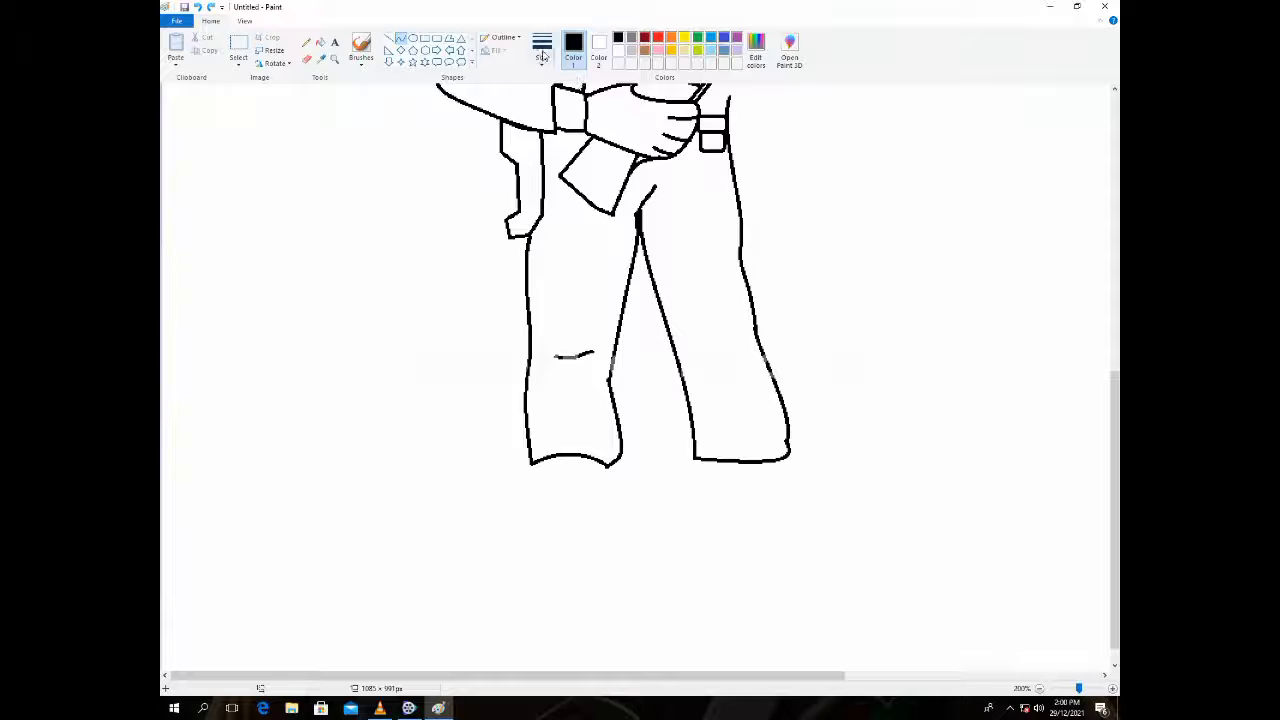
- With a thinner line width, draw creases across the left thigh and toward the crotch
left_click(543, 56)
left_click(560, 92)
left_click(565, 237)
mouse_move(555, 247)
left_mouse_down()
mouse_move(601, 241)
mouse_move(599, 227)
left_mouse_up()
left_click(600, 238)
left_click(639, 207)
left_click(613, 218)
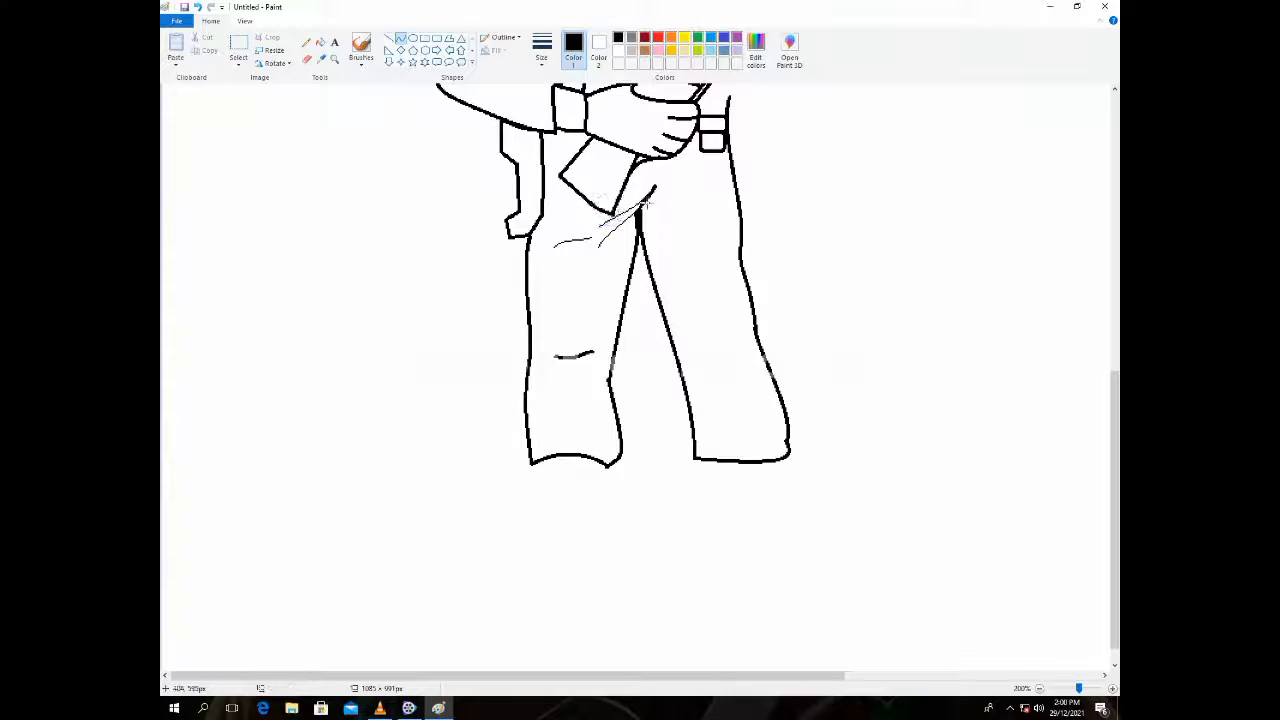
- Draw thin creases across the right trouser leg from the crotch down to the knee, and another above the left knee crease
mouse_move(638, 214)
left_mouse_down()
mouse_move(686, 250)
mouse_move(713, 316)
mouse_move(699, 313)
mouse_move(731, 321)
left_mouse_up()
left_click(715, 319)
left_click(704, 323)
left_click(722, 310)
left_click(722, 313)
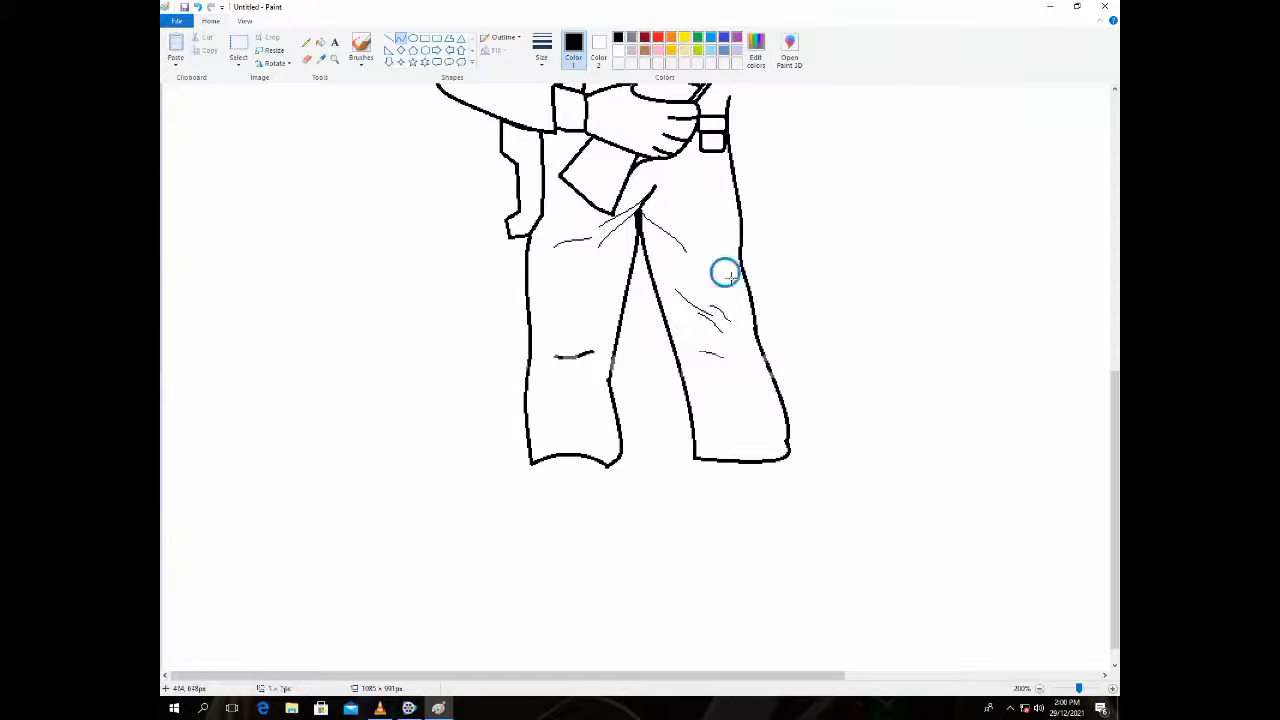
left_click(731, 385)
left_click_drag(556, 342, 587, 338)
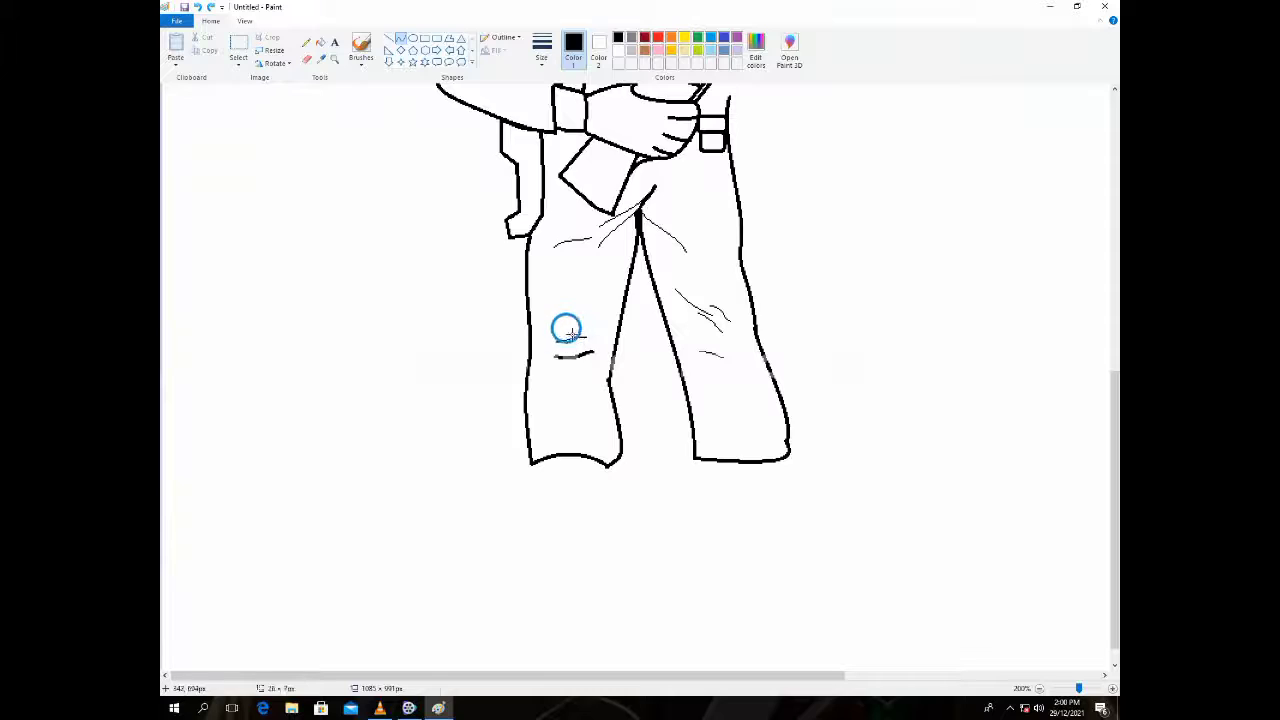
- Draw a short thin crease along the outer edge of the left thigh, just below the holster
left_click(526, 270)
left_click_drag(531, 258, 540, 291)
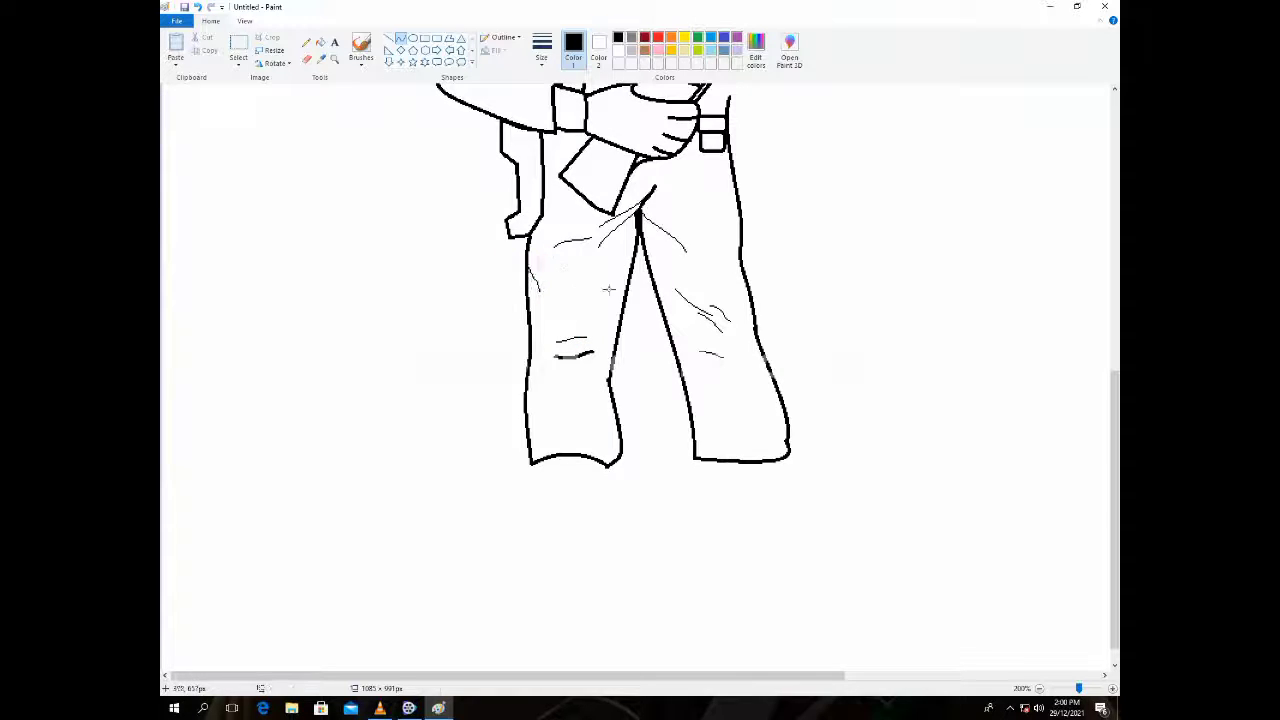
scroll(648, 205, "up", 5)
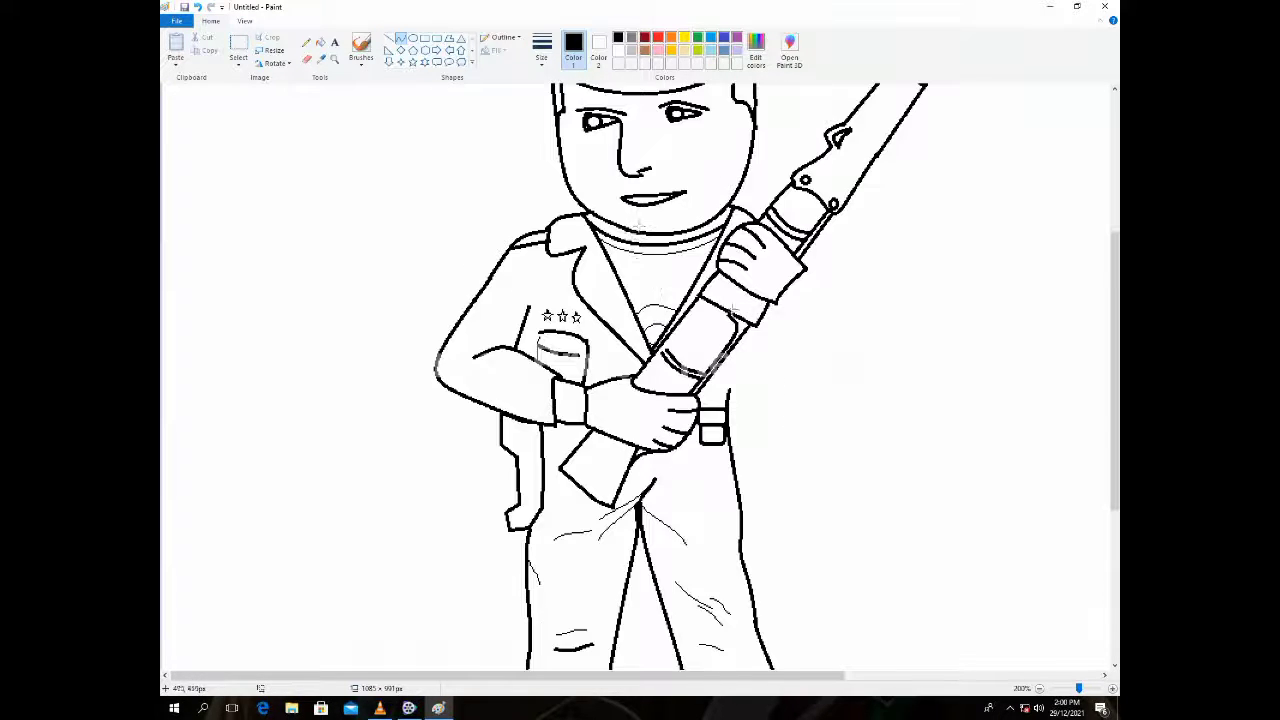
right_click(981, 324)
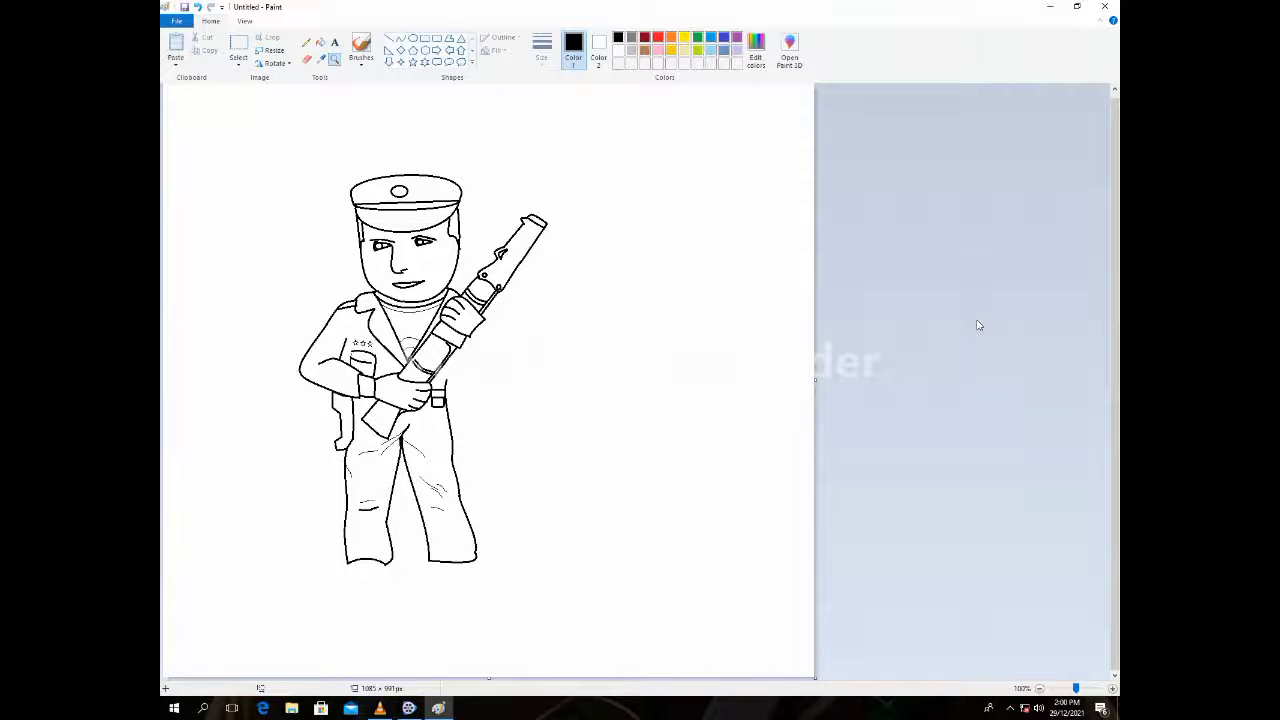
- Draw a downward curve beneath the left trouser hem for the shoe opening, using a heavier line than the creases
left_click(597, 277)
scroll(426, 374, "down", 8)
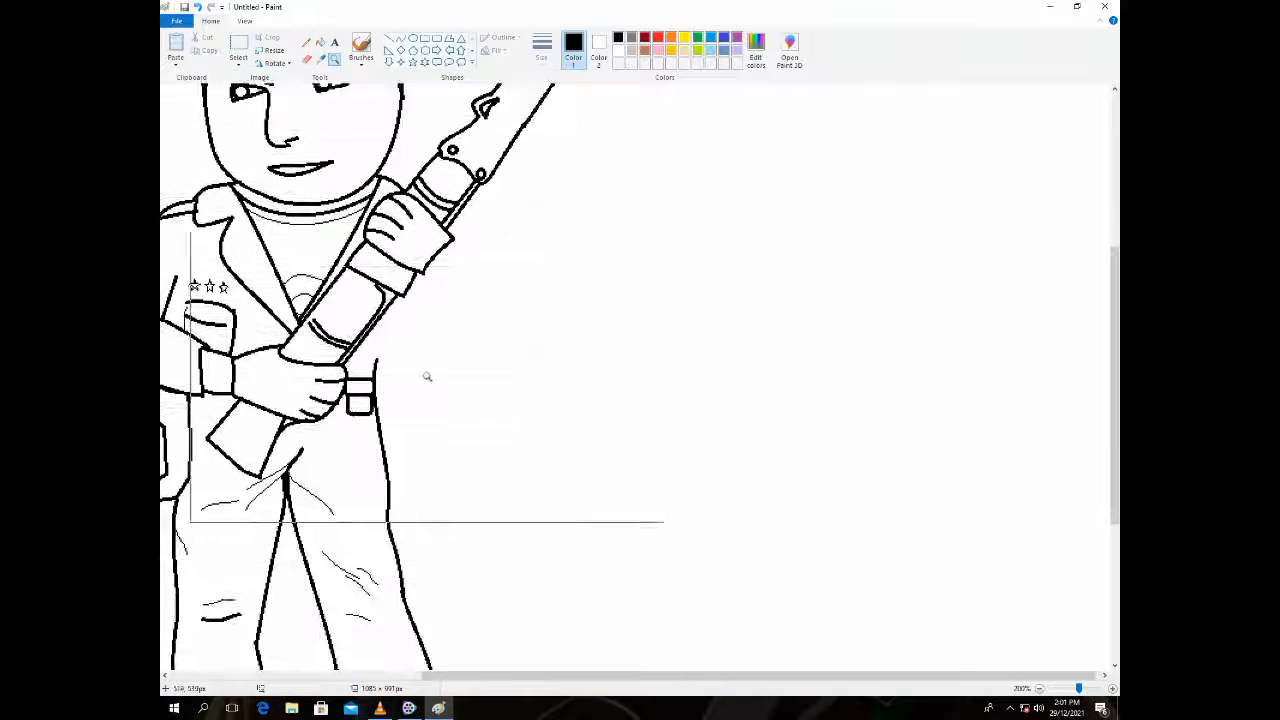
left_click_drag(490, 675, 322, 675)
left_click(401, 38)
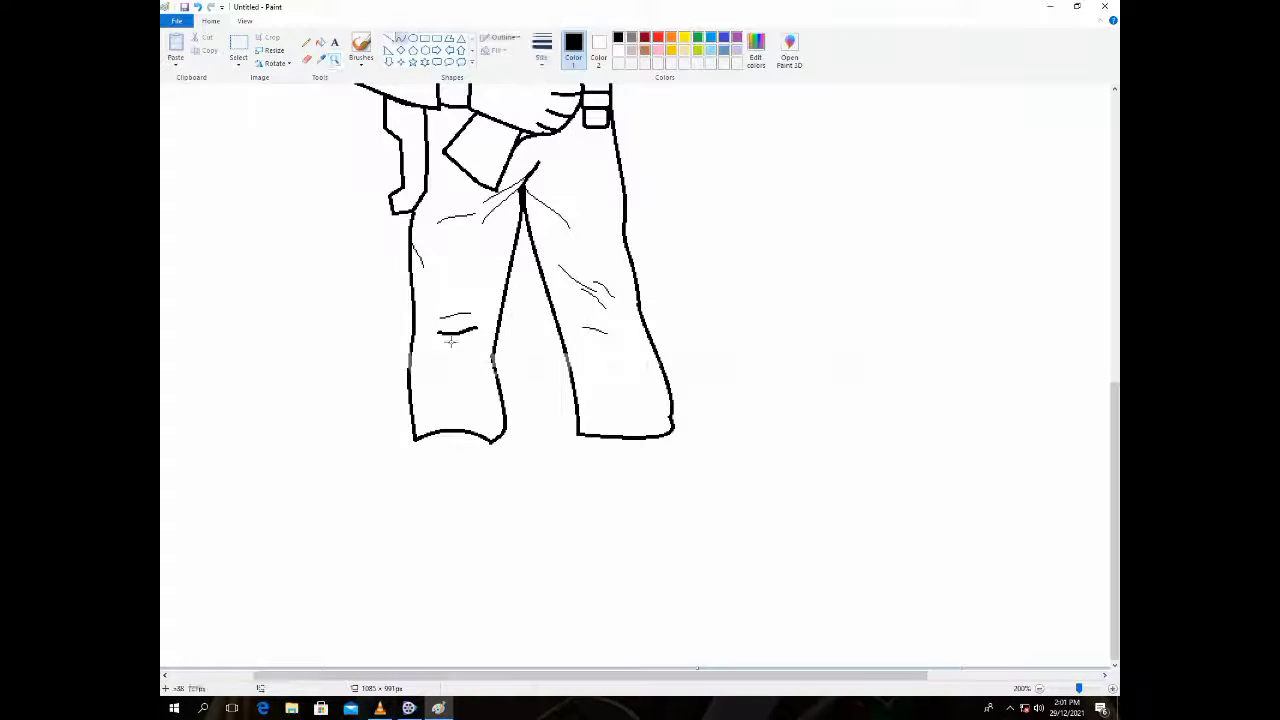
mouse_move(415, 440)
left_mouse_down()
mouse_move(491, 442)
mouse_move(426, 468)
left_mouse_up()
left_click_drag(452, 478, 460, 485)
left_click(541, 50)
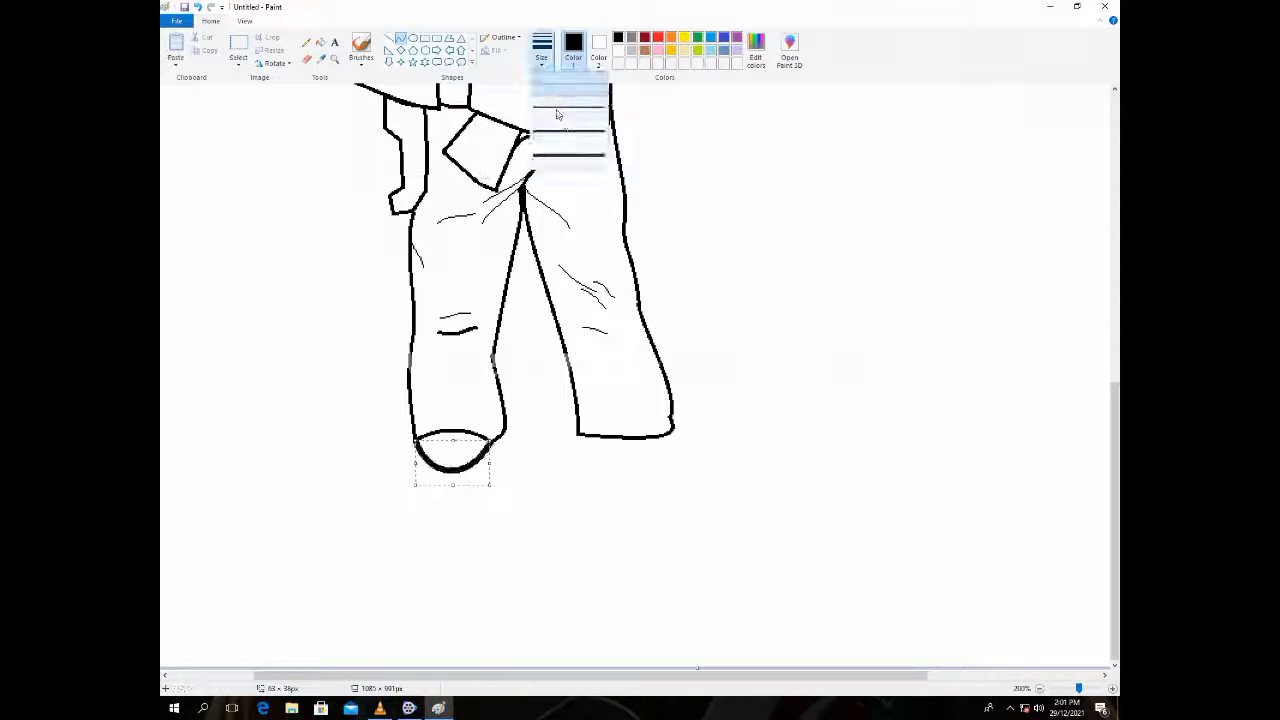
left_click(558, 113)
- Complete the left shoe with two larger downward curves nested below the first one
left_click(418, 448)
mouse_move(416, 448)
left_mouse_down()
mouse_move(488, 447)
mouse_move(397, 506)
mouse_move(485, 505)
mouse_move(486, 480)
mouse_move(514, 451)
mouse_move(508, 480)
left_mouse_up()
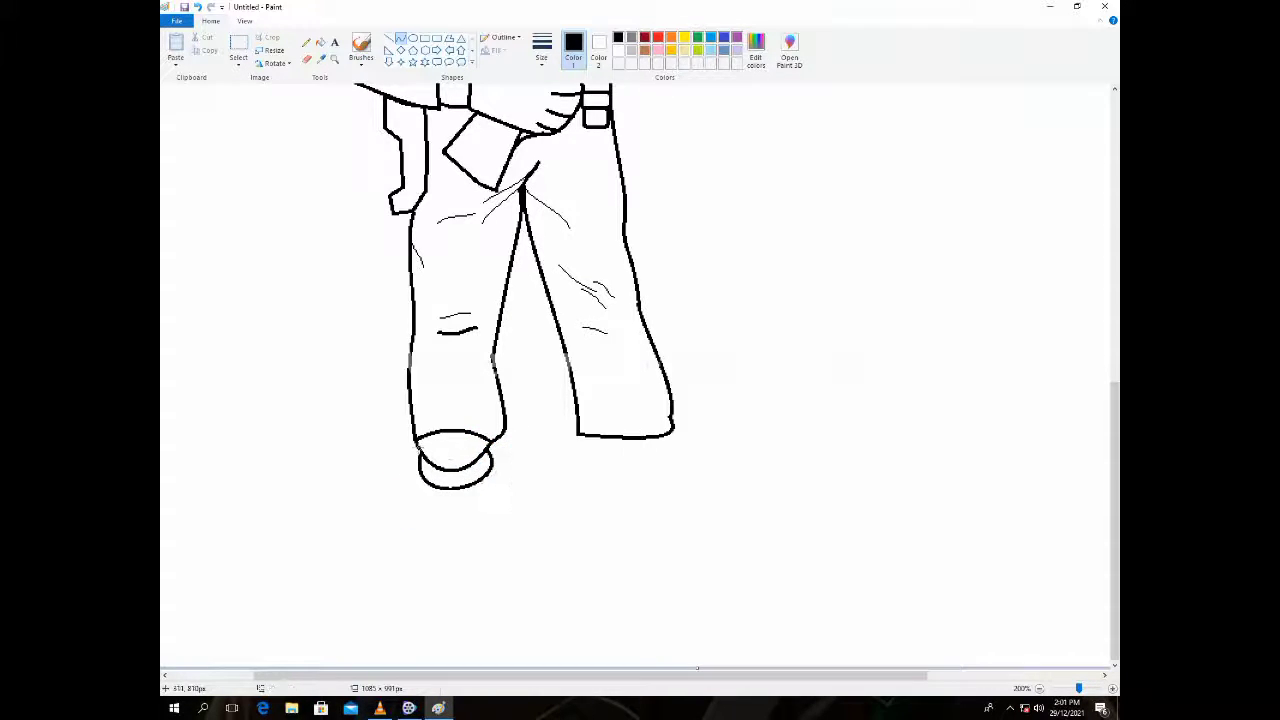
left_click_drag(416, 446, 491, 442)
left_click_drag(404, 490, 399, 515)
mouse_move(480, 558)
left_mouse_down()
mouse_move(498, 572)
mouse_move(495, 545)
left_mouse_up()
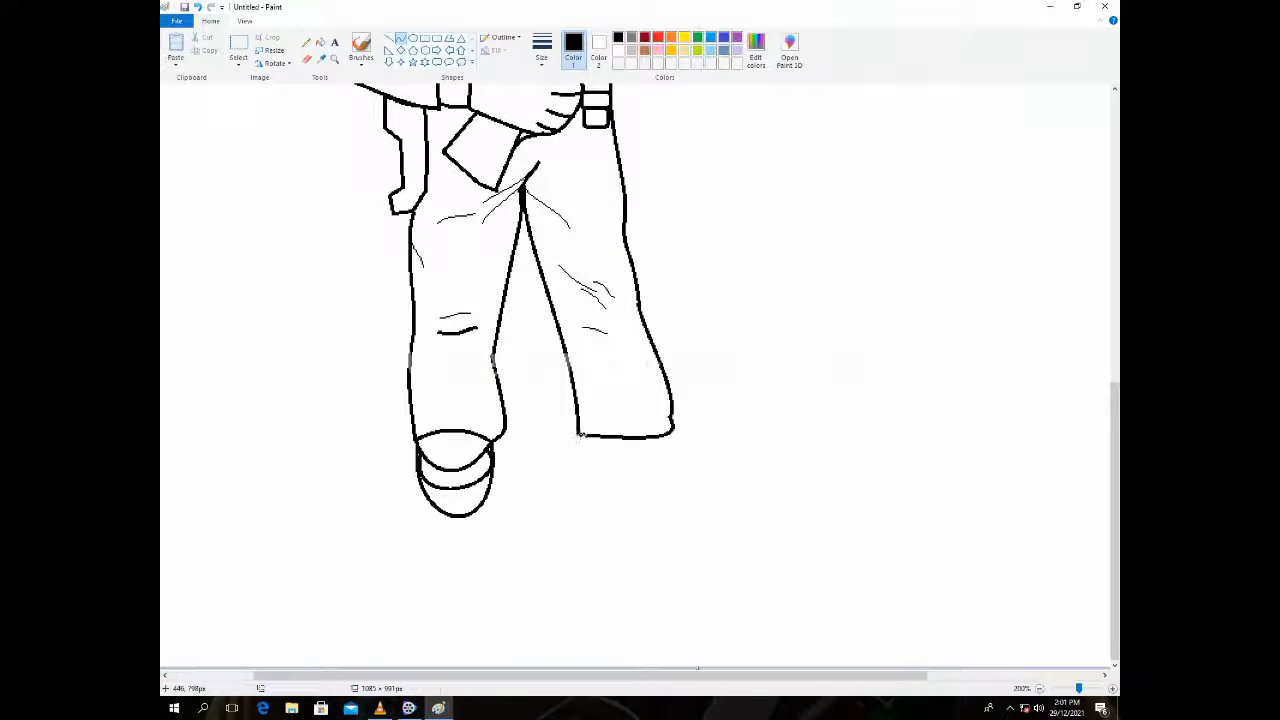
- Draw the right shoe below the right trouser hem as three nested downward curves
mouse_move(578, 433)
left_mouse_down()
mouse_move(671, 428)
mouse_move(634, 440)
mouse_move(647, 479)
left_mouse_up()
mouse_move(580, 436)
left_mouse_down()
mouse_move(671, 432)
mouse_move(614, 457)
mouse_move(648, 482)
left_mouse_up()
mouse_move(581, 437)
left_mouse_down()
mouse_move(671, 434)
mouse_move(574, 537)
mouse_move(676, 524)
left_mouse_up()
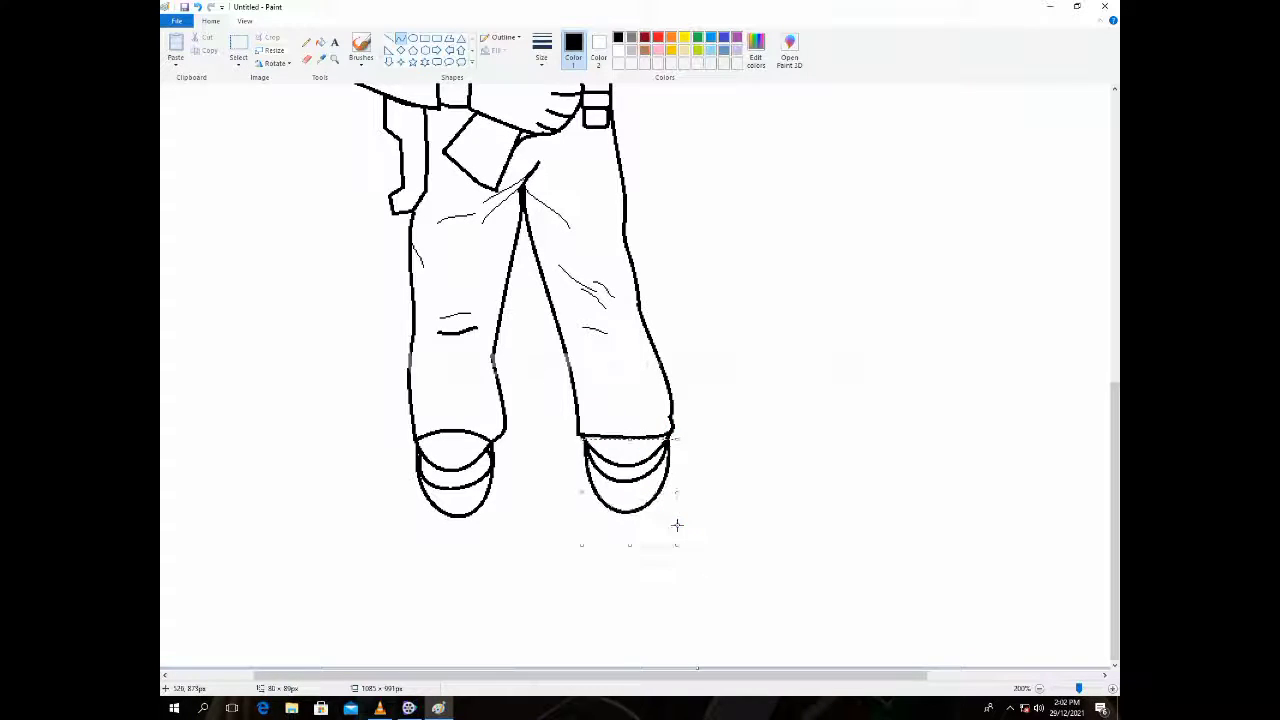
- Draw the outer edge of the right sleeve, curving from the upper hand's wrist down toward the elbow
scroll(618, 246, "up", 5)
scroll(633, 246, "down", 2)
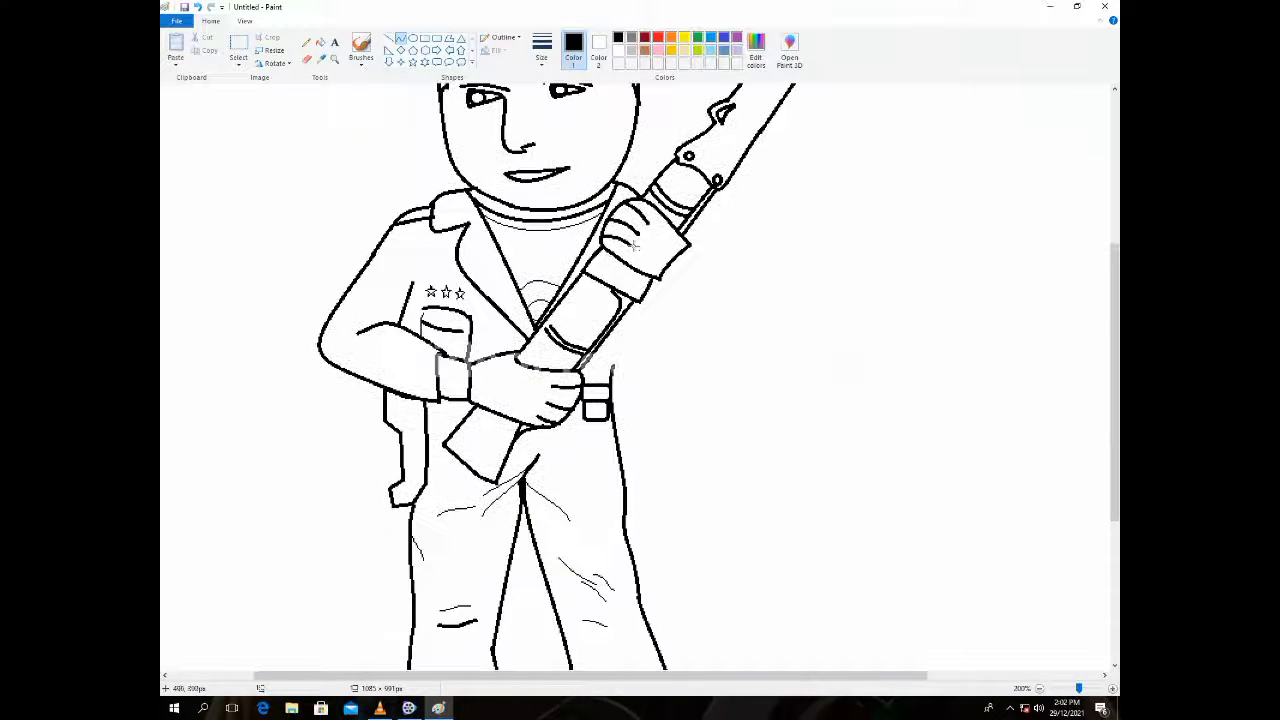
left_click_drag(690, 244, 761, 337)
left_click_drag(765, 343, 760, 308)
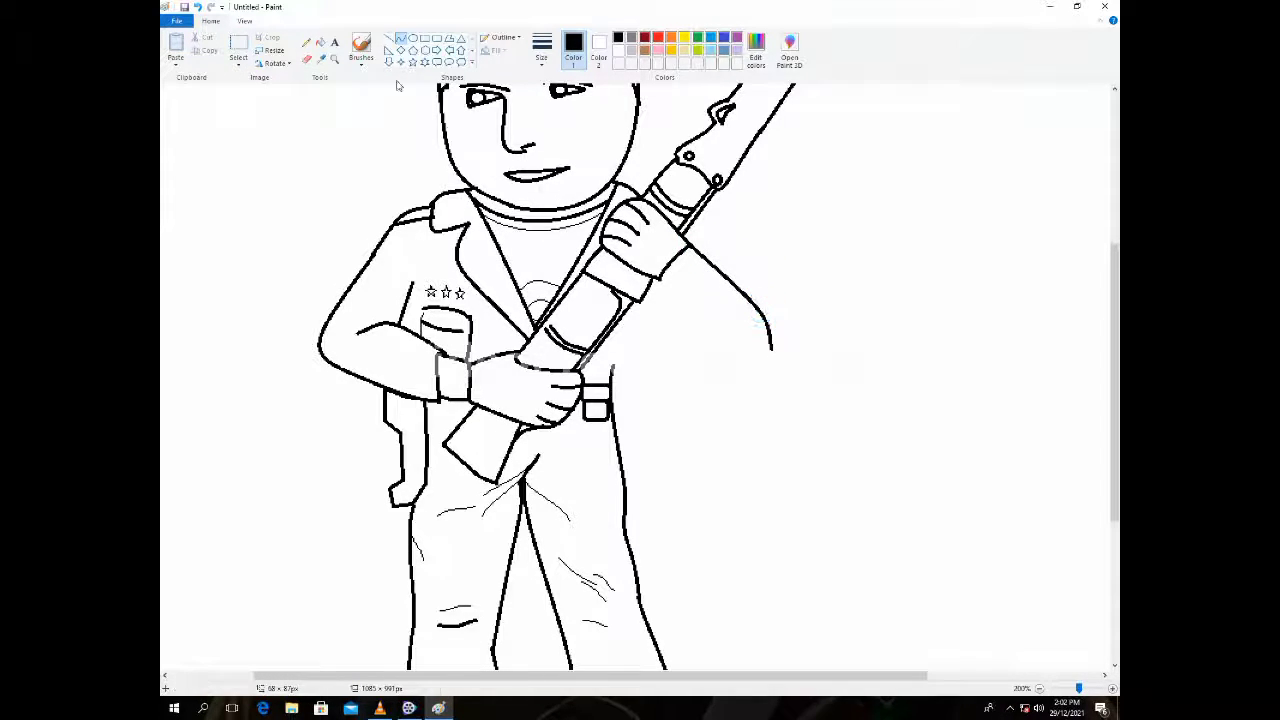
- Draw the right arm's inner forearm line and rounded elbow, and close the sleeve's underside back to the torso
left_click(401, 39)
left_click_drag(658, 278, 717, 375)
mouse_move(695, 343)
left_mouse_down()
mouse_move(674, 346)
mouse_move(705, 383)
mouse_move(766, 371)
mouse_move(738, 377)
mouse_move(608, 306)
mouse_move(620, 318)
left_mouse_up()
left_click(803, 297)
mouse_move(655, 350)
left_mouse_down()
mouse_move(669, 366)
mouse_move(646, 323)
mouse_move(640, 333)
mouse_move(621, 318)
left_mouse_up()
left_click(786, 206)
left_click_drag(616, 330, 606, 327)
- Draw a curved cuff line across the right forearm near the wrist and a fold line inside the right sleeve
left_click(335, 58)
right_click(915, 473)
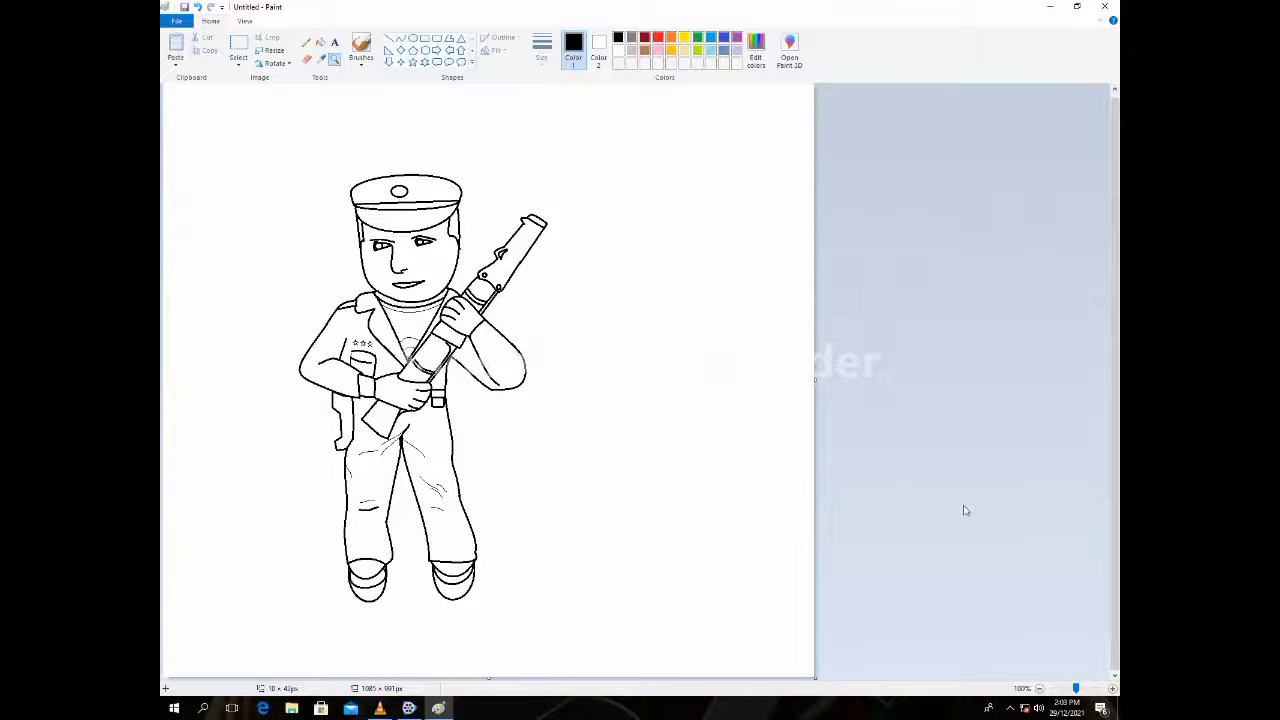
left_click(590, 345)
left_click(589, 410)
left_click(428, 405)
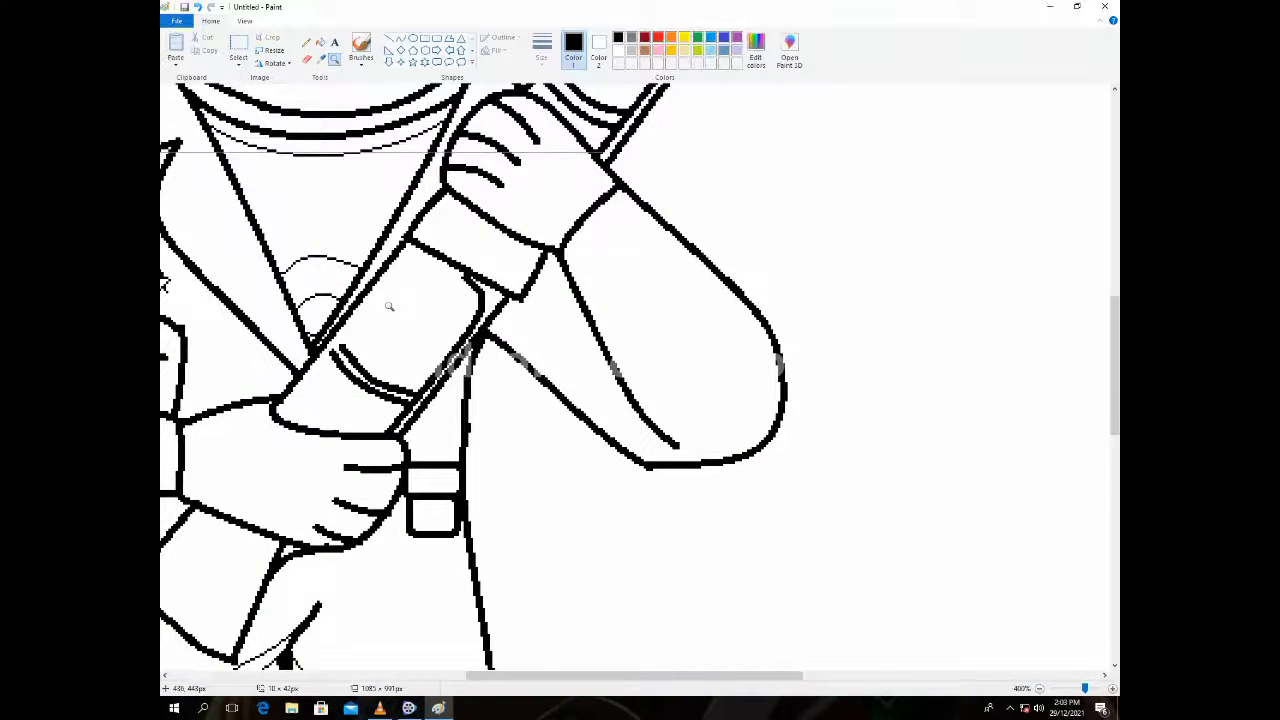
left_click(400, 39)
left_click_drag(567, 268, 645, 212)
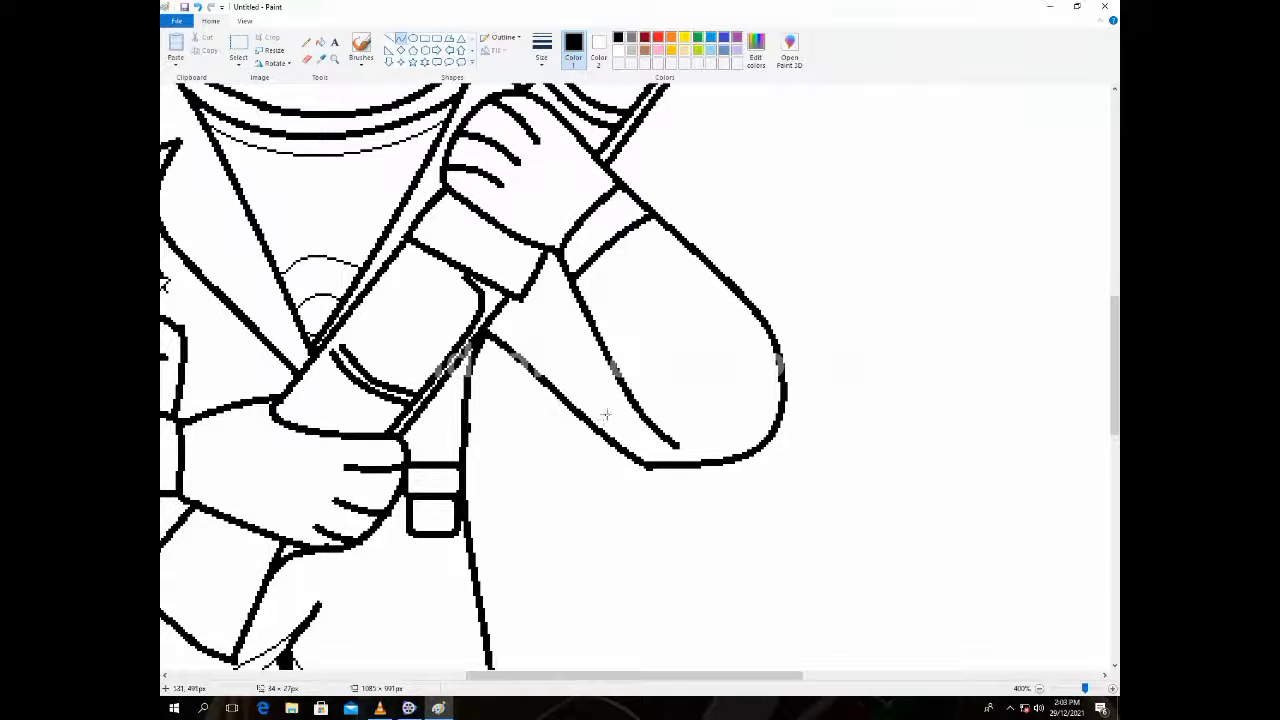
mouse_move(595, 337)
left_mouse_down()
mouse_move(698, 350)
mouse_move(649, 320)
left_mouse_up()
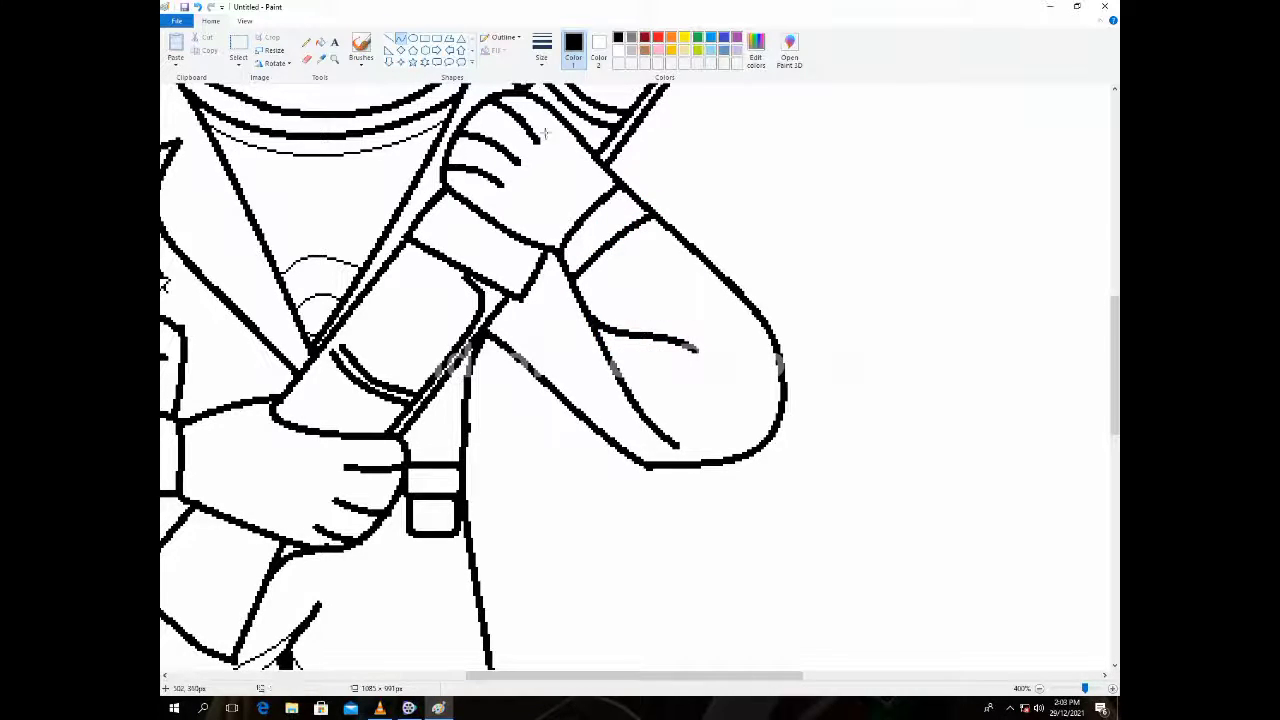
- With a thinner line width, draw a curve from the left sleeve's fold up and over toward the chest stars
left_click(541, 50)
left_click(572, 120)
scroll(565, 383, "left", 5)
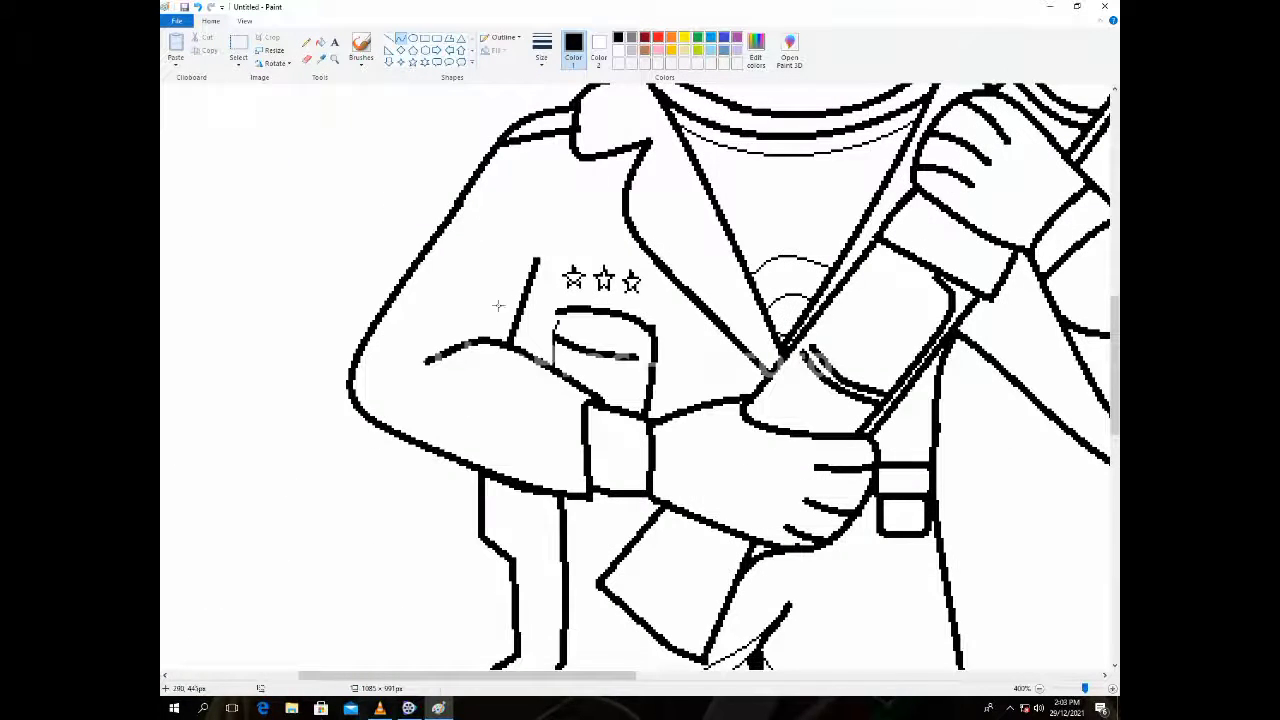
left_click_drag(484, 339, 586, 243)
mouse_move(511, 215)
left_mouse_down()
mouse_move(496, 238)
mouse_move(550, 246)
left_mouse_up()
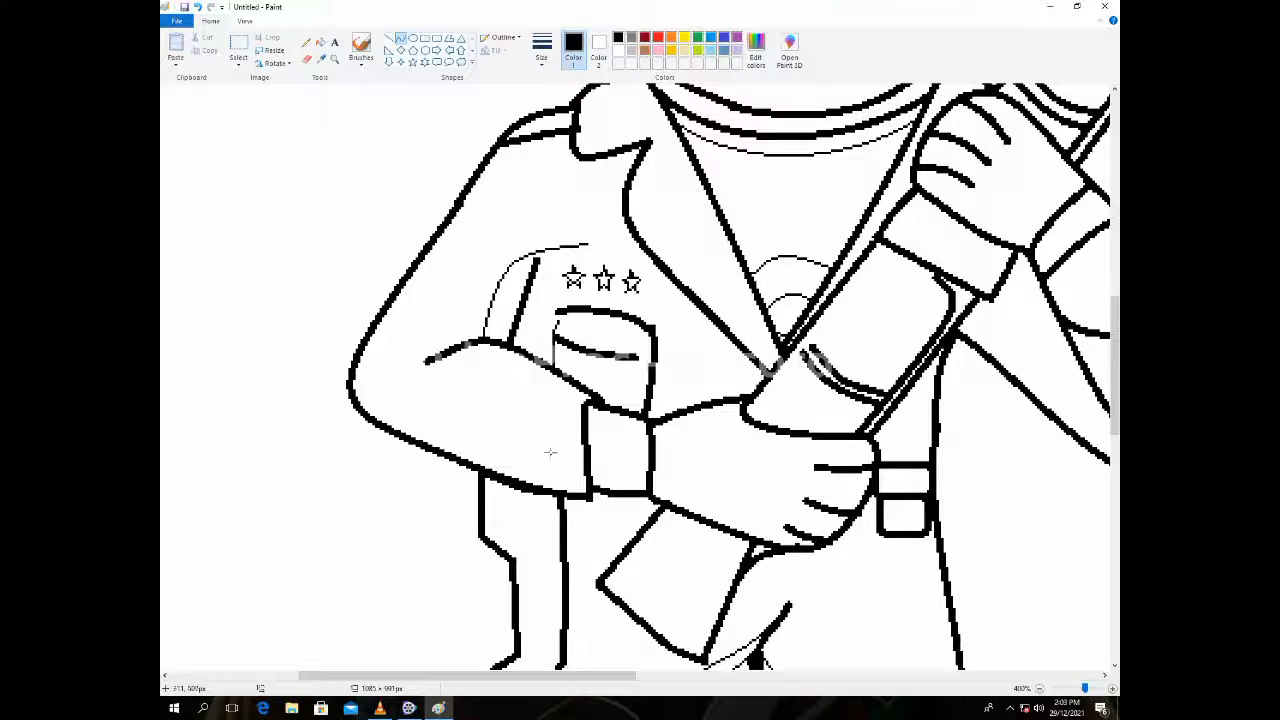
- Draw two short thin creases on the left forearm between the elbow and the cuff
left_click(517, 420)
left_click_drag(557, 456, 476, 386)
left_click(511, 433)
left_click(491, 431)
left_click(466, 383)
left_click(456, 390)
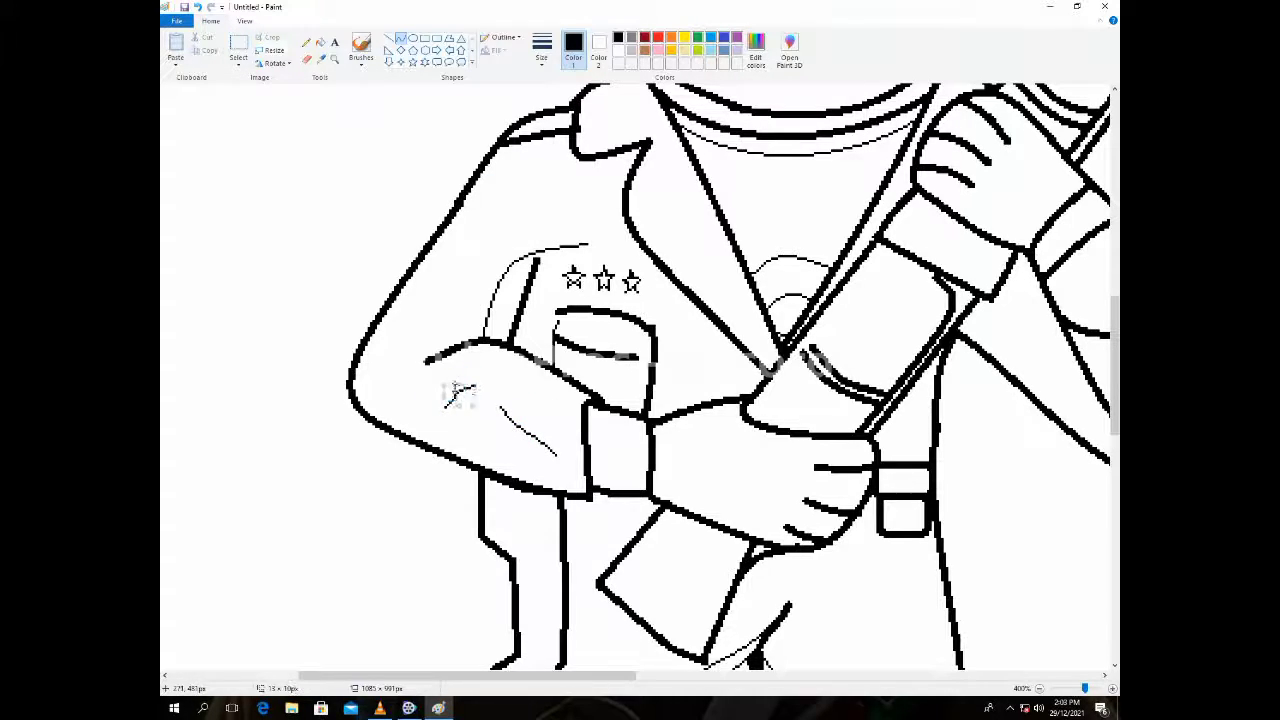
- Draw two thin creases on the right sleeve, one below the fold line and one near the elbow
left_click(1105, 675)
left_click_drag(604, 346, 670, 364)
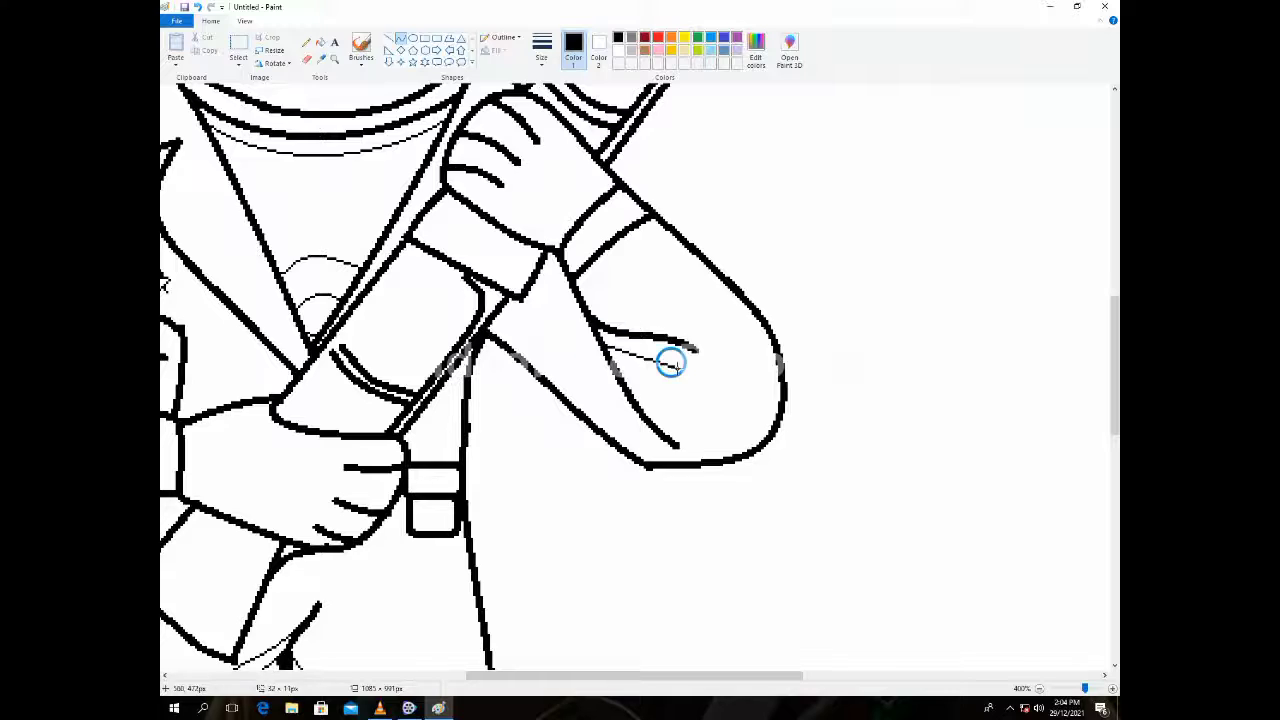
left_click_drag(656, 426, 737, 433)
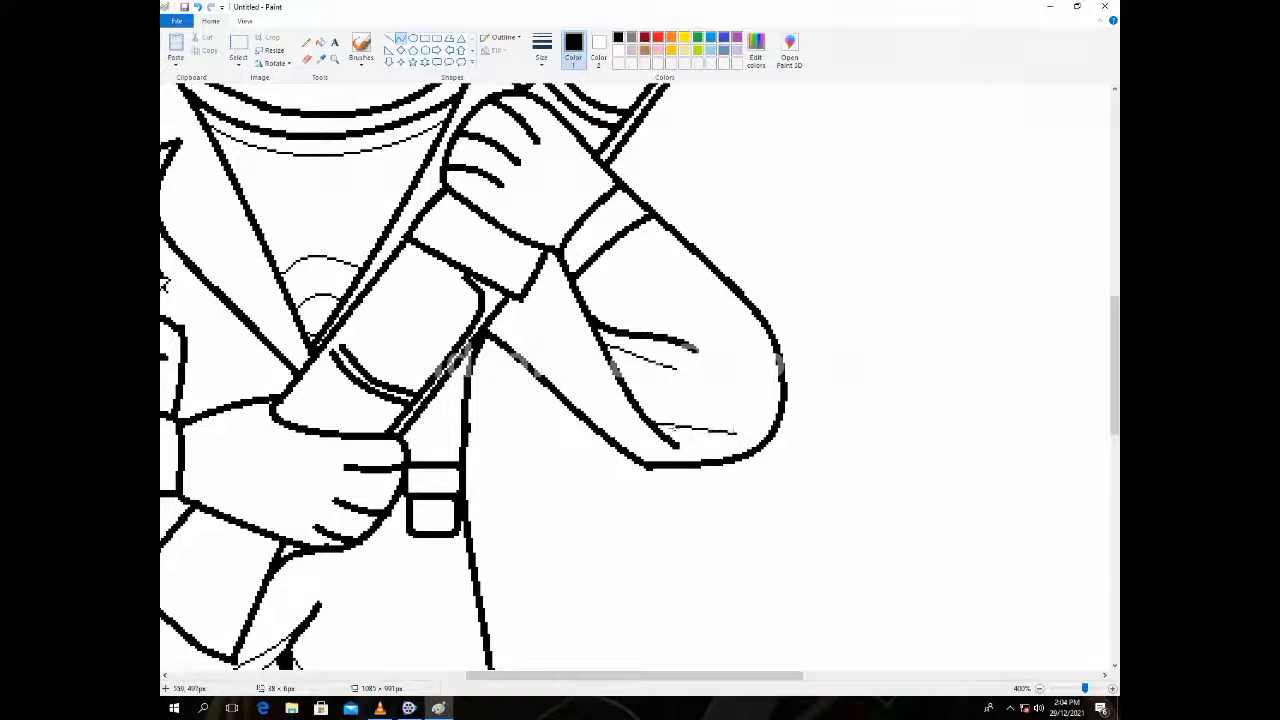
left_click(704, 423)
left_click(704, 423)
left_click(710, 369)
- With a thicker line, draw a tilted rectangular magazine under the rifle below the upper hand, and erase the sleeve line crossing it
mouse_move(529, 287)
left_mouse_down()
mouse_move(604, 362)
mouse_move(500, 426)
mouse_move(550, 450)
mouse_move(477, 341)
mouse_move(458, 356)
left_mouse_up()
left_click(541, 50)
left_click(567, 109)
left_click(746, 163)
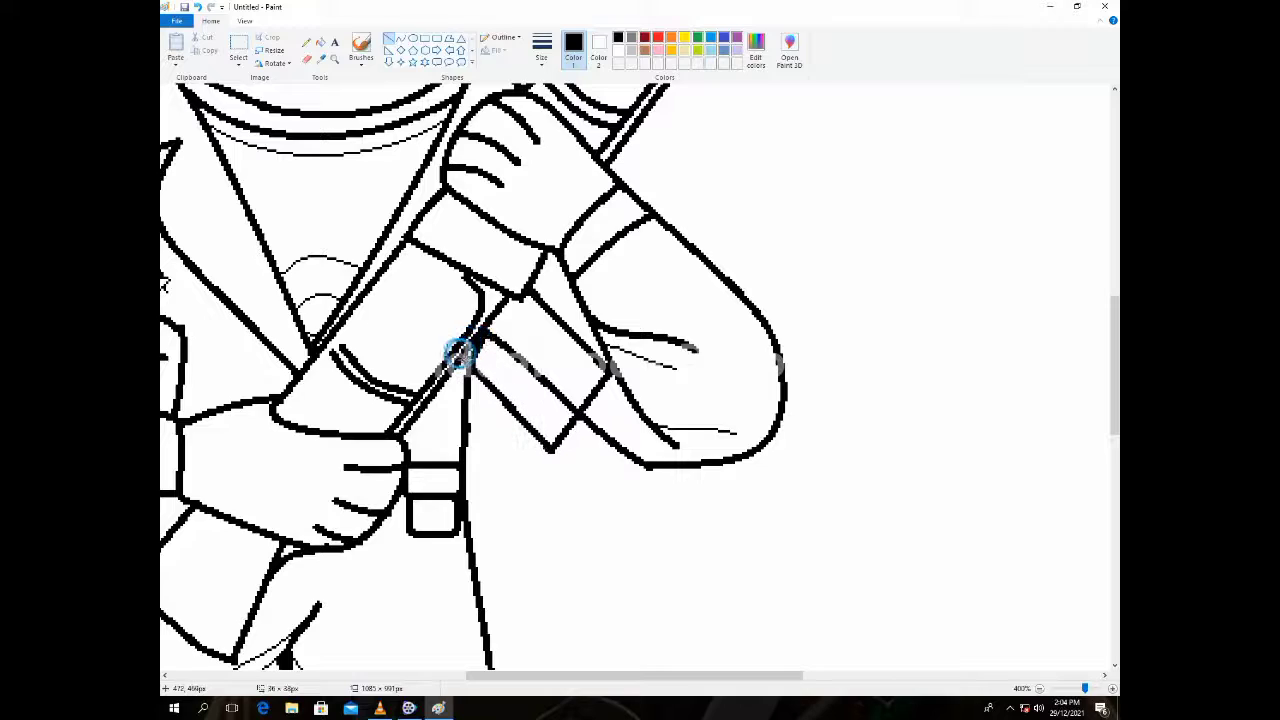
mouse_move(507, 402)
left_mouse_down()
mouse_move(497, 411)
mouse_move(507, 405)
left_mouse_up()
left_click(741, 184)
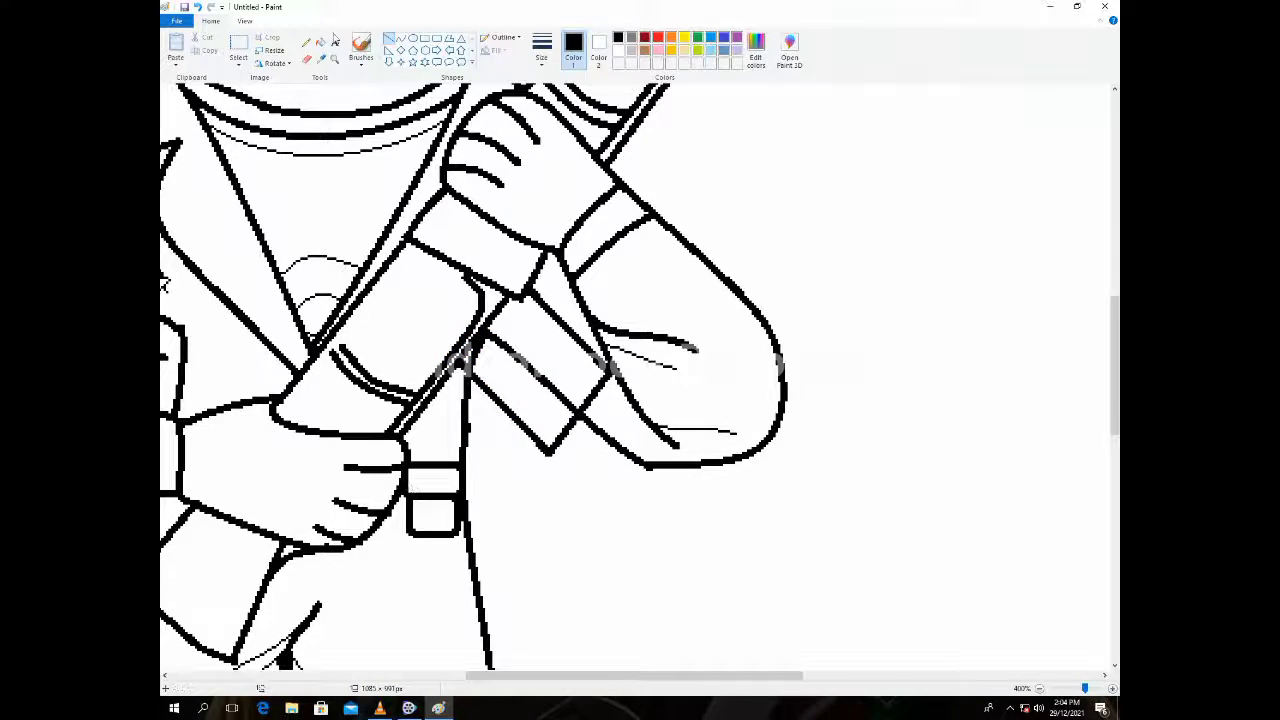
left_click(307, 58)
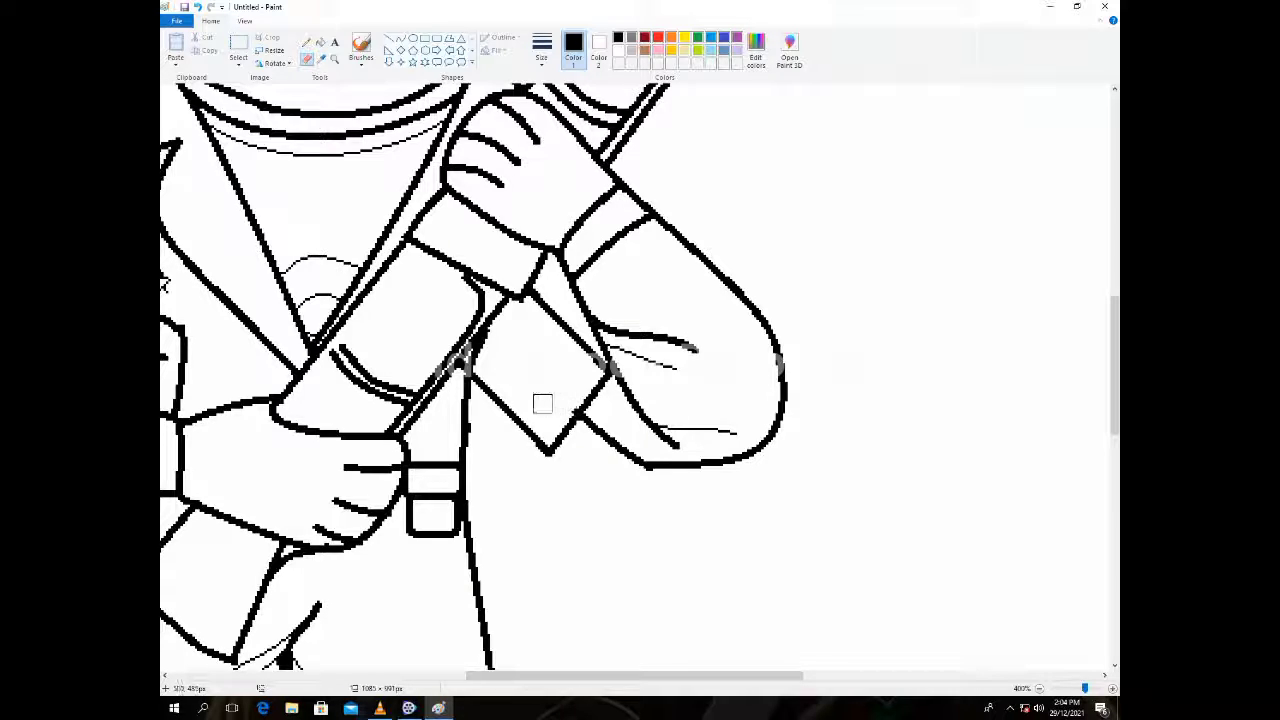
mouse_move(495, 361)
left_mouse_down()
mouse_move(492, 340)
mouse_move(483, 353)
left_mouse_up()
- Fill the upper part of the magazine with parallel diagonal hatch lines running away from the rifle
left_click(394, 38)
left_click_drag(462, 352, 512, 390)
left_click(402, 39)
left_click_drag(478, 338, 538, 384)
mouse_move(508, 358)
left_mouse_down()
mouse_move(491, 351)
mouse_move(552, 372)
left_mouse_up()
left_click_drag(521, 348, 515, 352)
left_click(402, 39)
left_click_drag(505, 306, 567, 366)
mouse_move(532, 331)
left_mouse_down()
mouse_move(515, 328)
mouse_move(530, 348)
left_mouse_up()
left_click(545, 405)
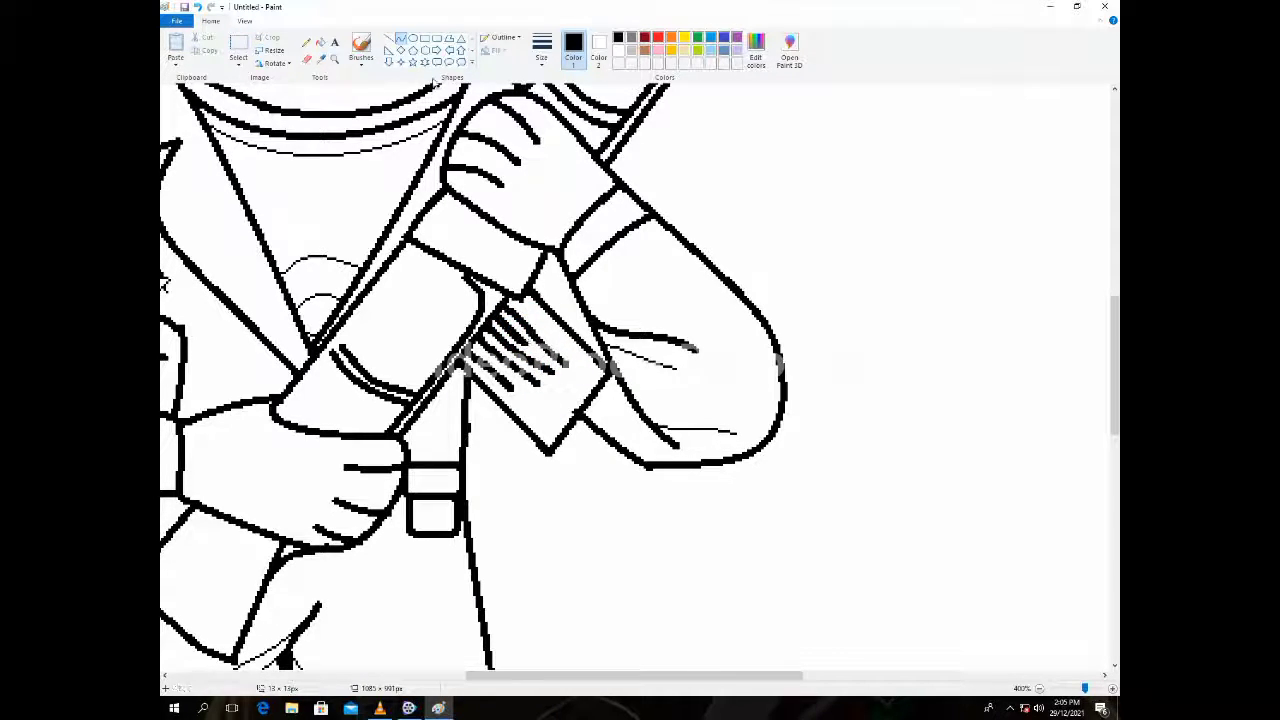
left_click_drag(505, 290, 575, 354)
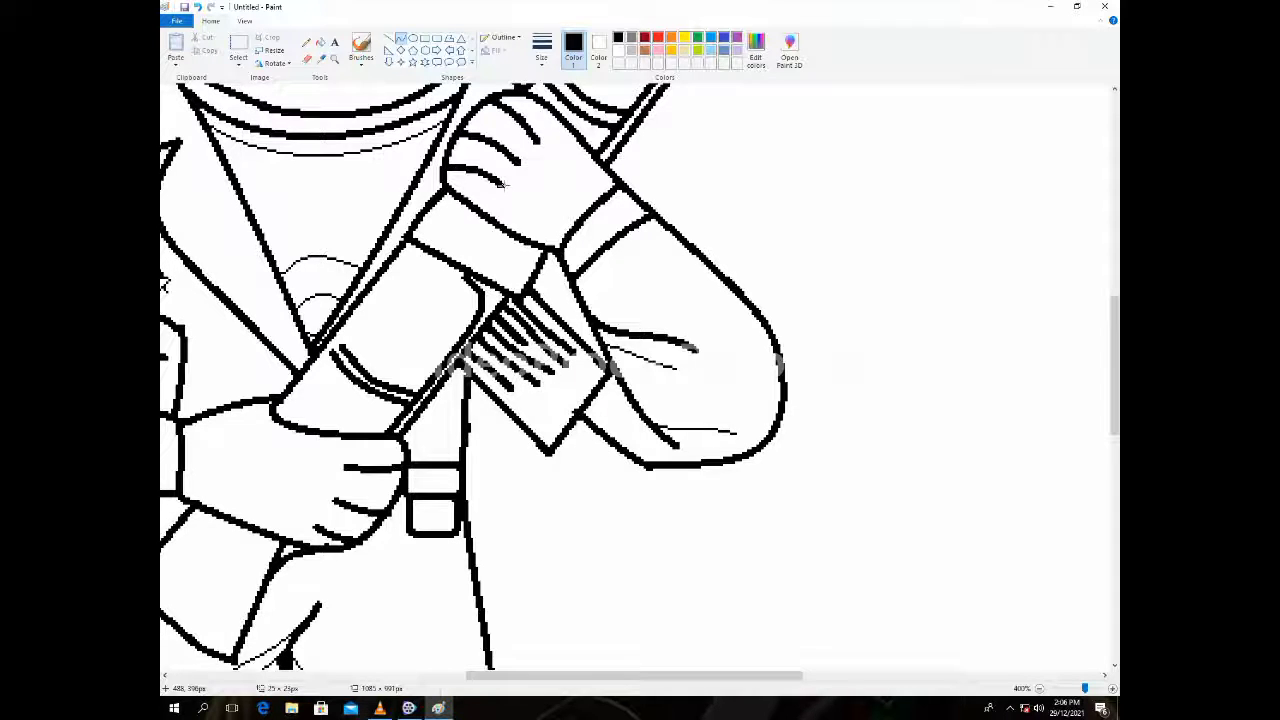
- Examine the whole figure at full view and the trousers and shoes up close for missing details
left_click(335, 59)
right_click(592, 236)
right_click(592, 236)
right_click(592, 236)
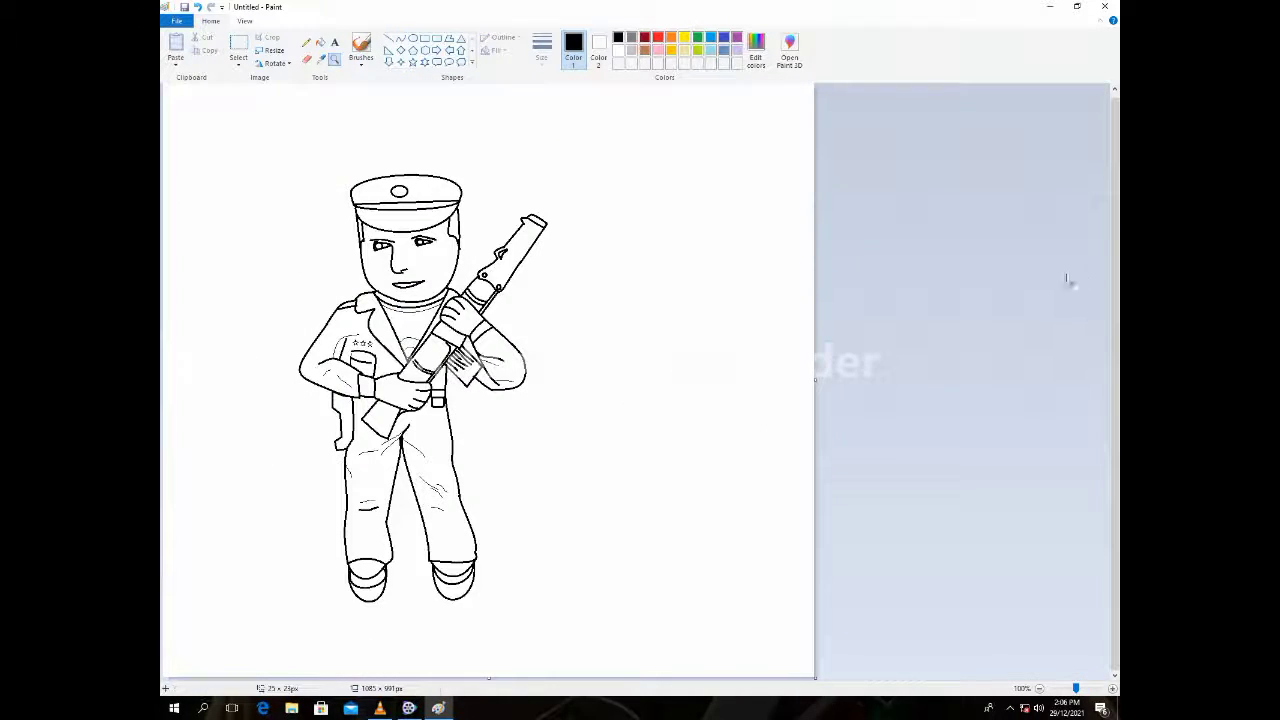
left_click(474, 222)
scroll(570, 290, "down", 5)
scroll(580, 273, "up", 1)
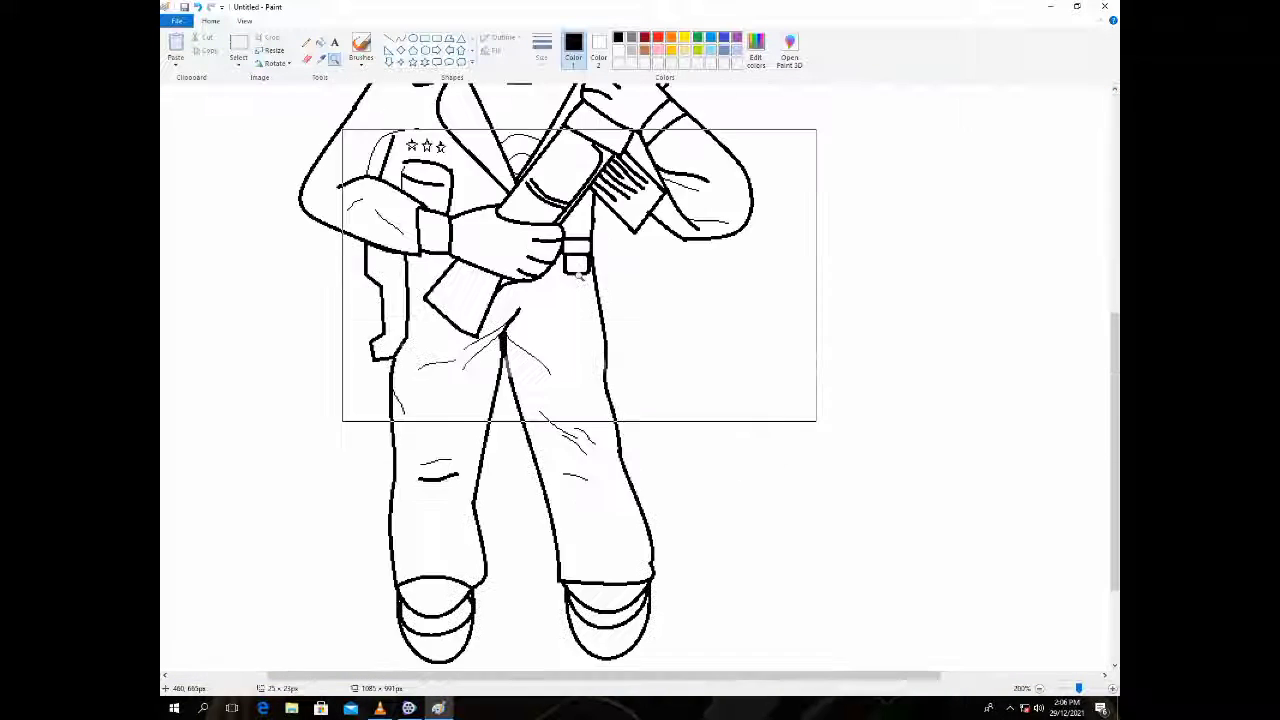
scroll(580, 273, "down", 1)
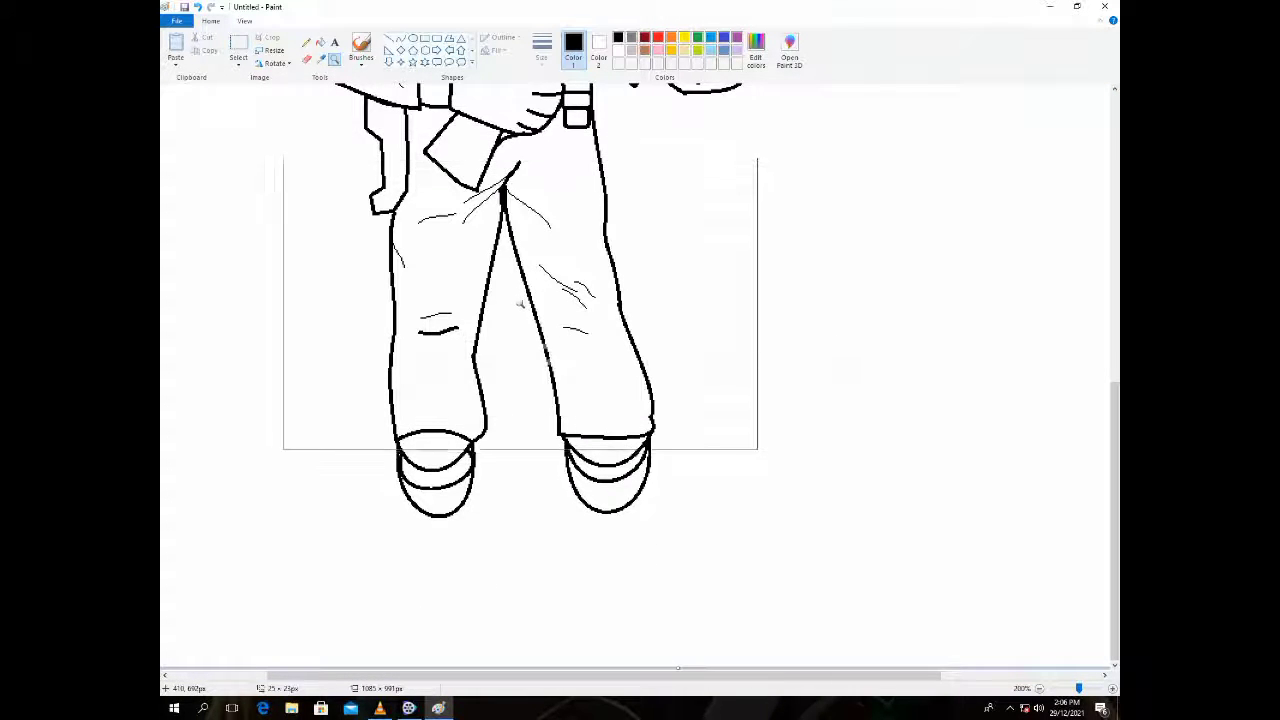
- With a thin line width, draw an upward-bowed curve across the cap from side to side, passing through the badge
scroll(527, 301, "up", 5)
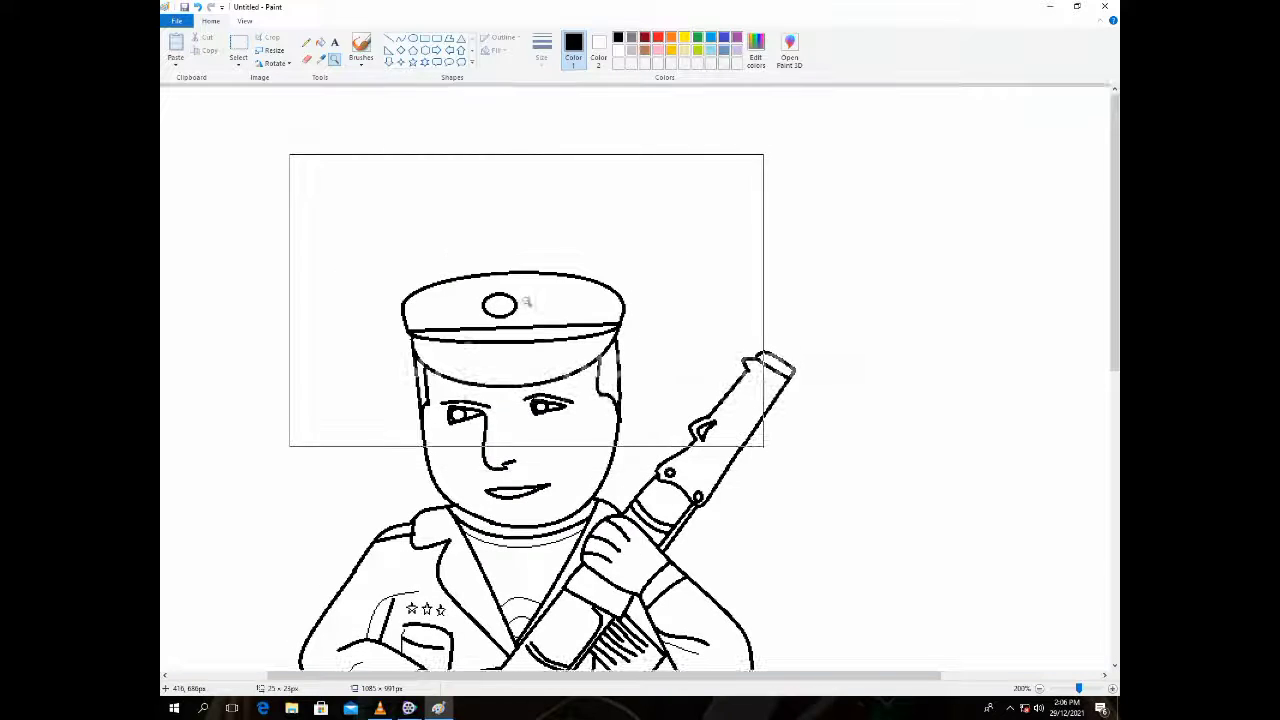
left_click(403, 40)
left_click(541, 50)
left_click(591, 149)
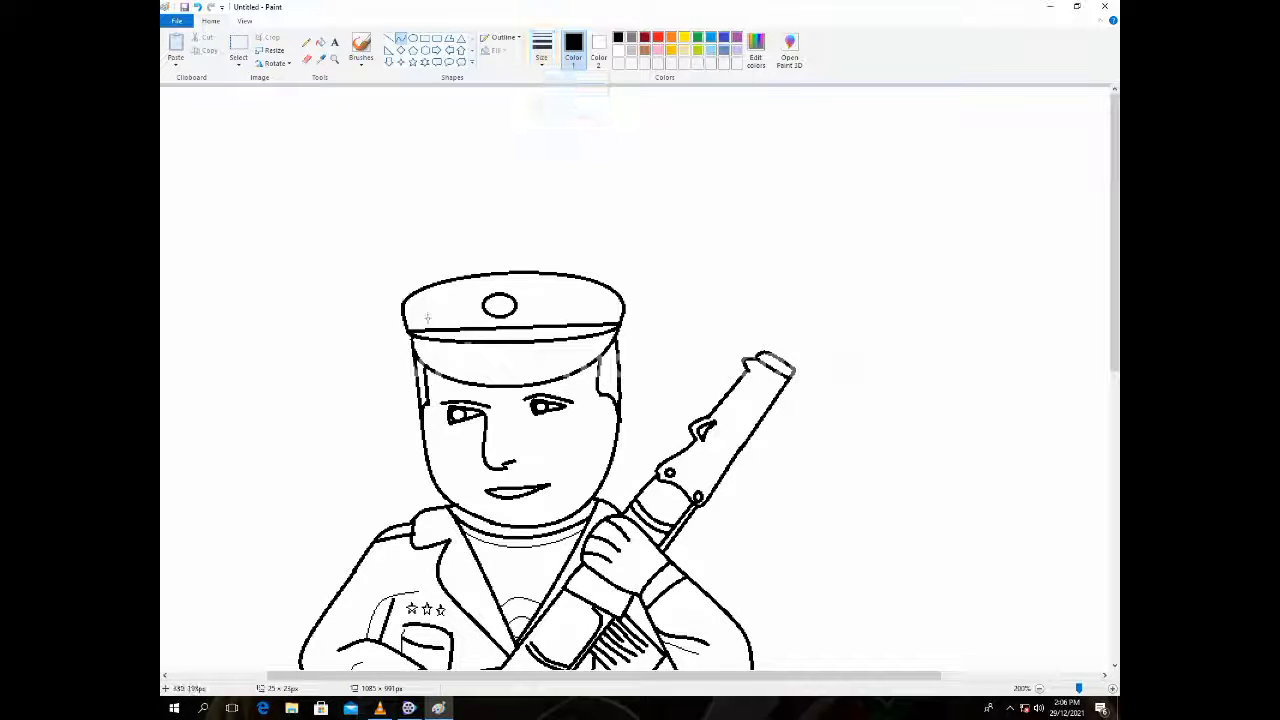
left_click_drag(415, 322, 615, 318)
left_click_drag(522, 316, 505, 299)
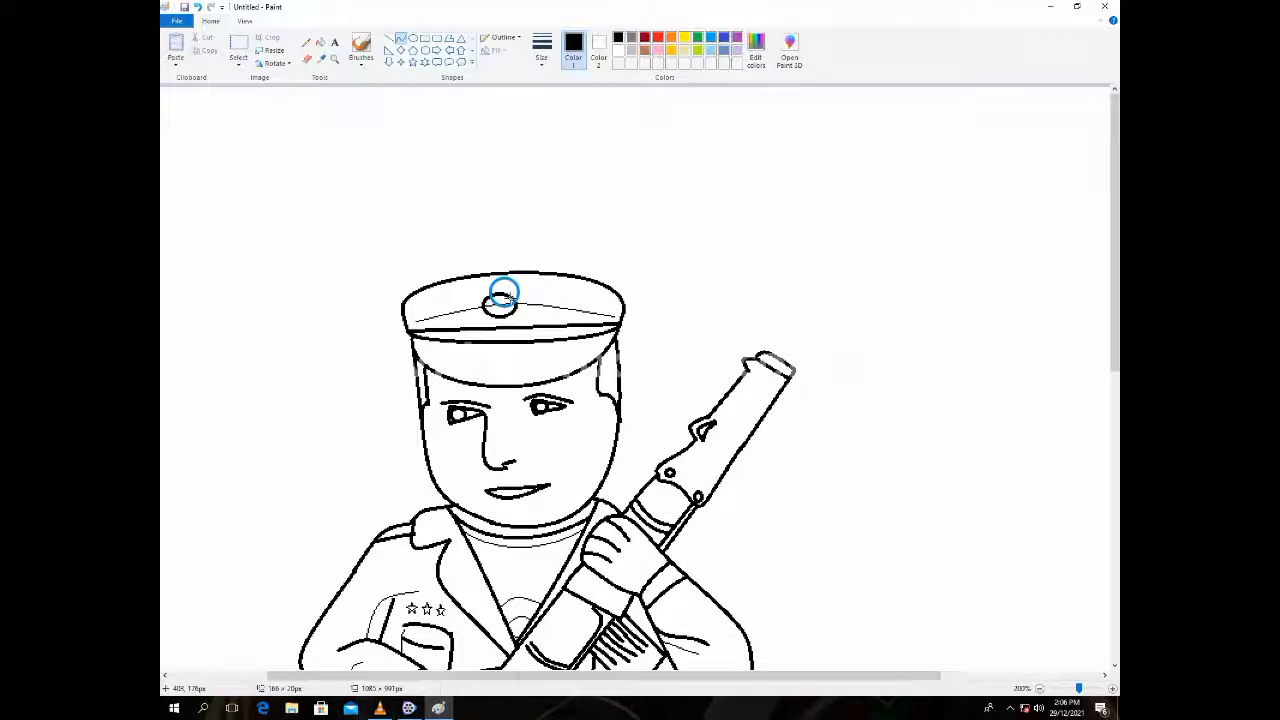
- Draw a thin bent contour line inside the rifle's butt, below the lower hand
left_click(402, 40)
scroll(441, 192, "down", 5)
scroll(630, 380, "up", 4)
scroll(630, 380, "down", 4)
scroll(628, 380, "up", 1)
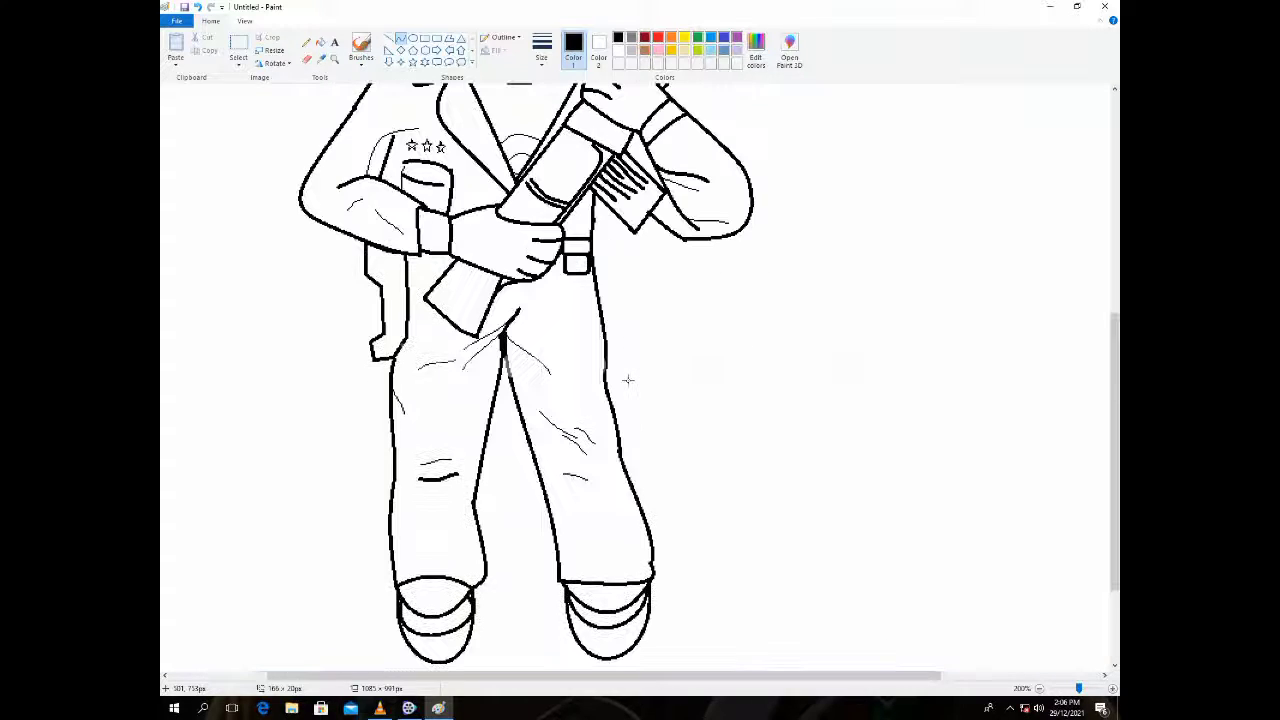
mouse_move(467, 264)
left_mouse_down()
mouse_move(475, 298)
mouse_move(438, 293)
left_mouse_up()
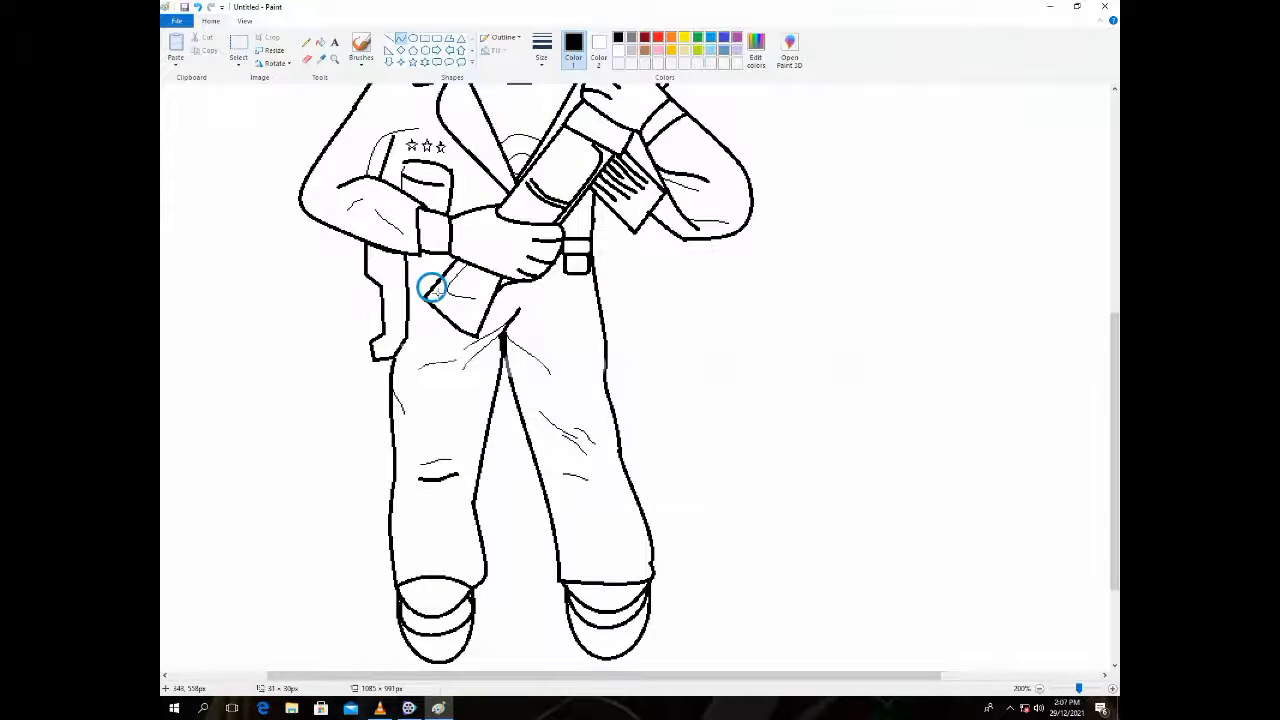
scroll(420, 66, "up", 3)
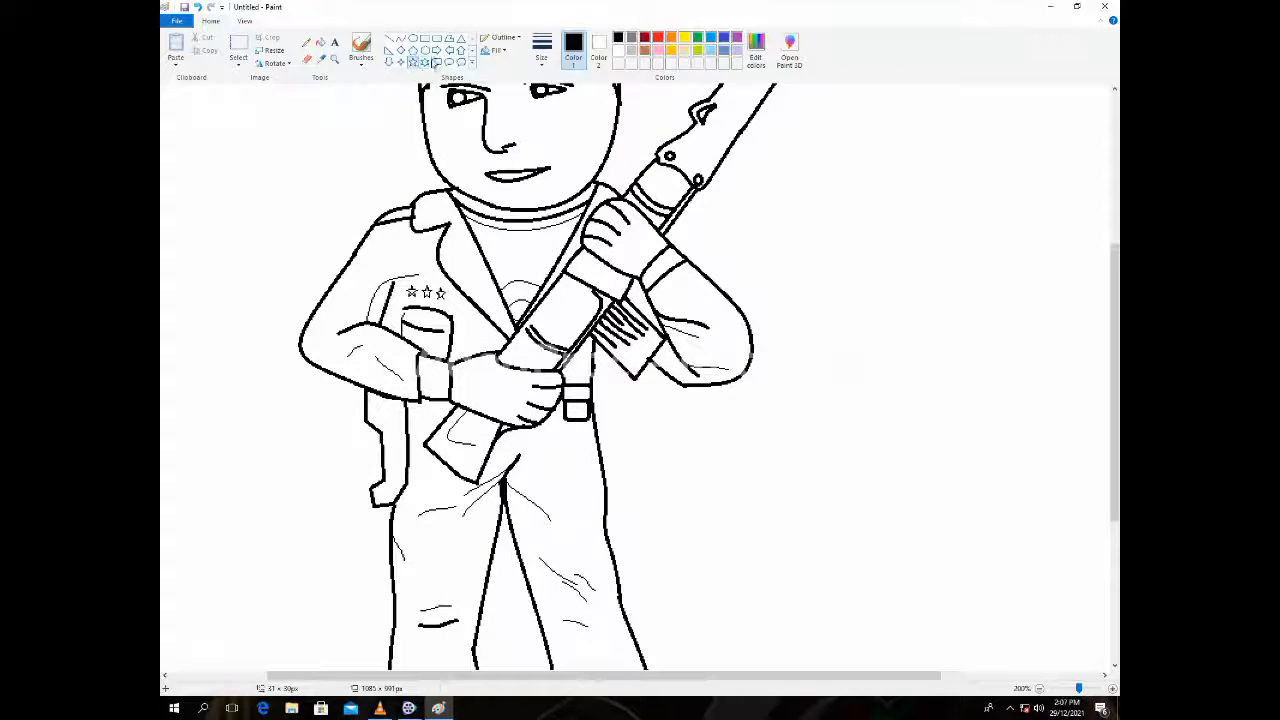
scroll(685, 197, "up", 3)
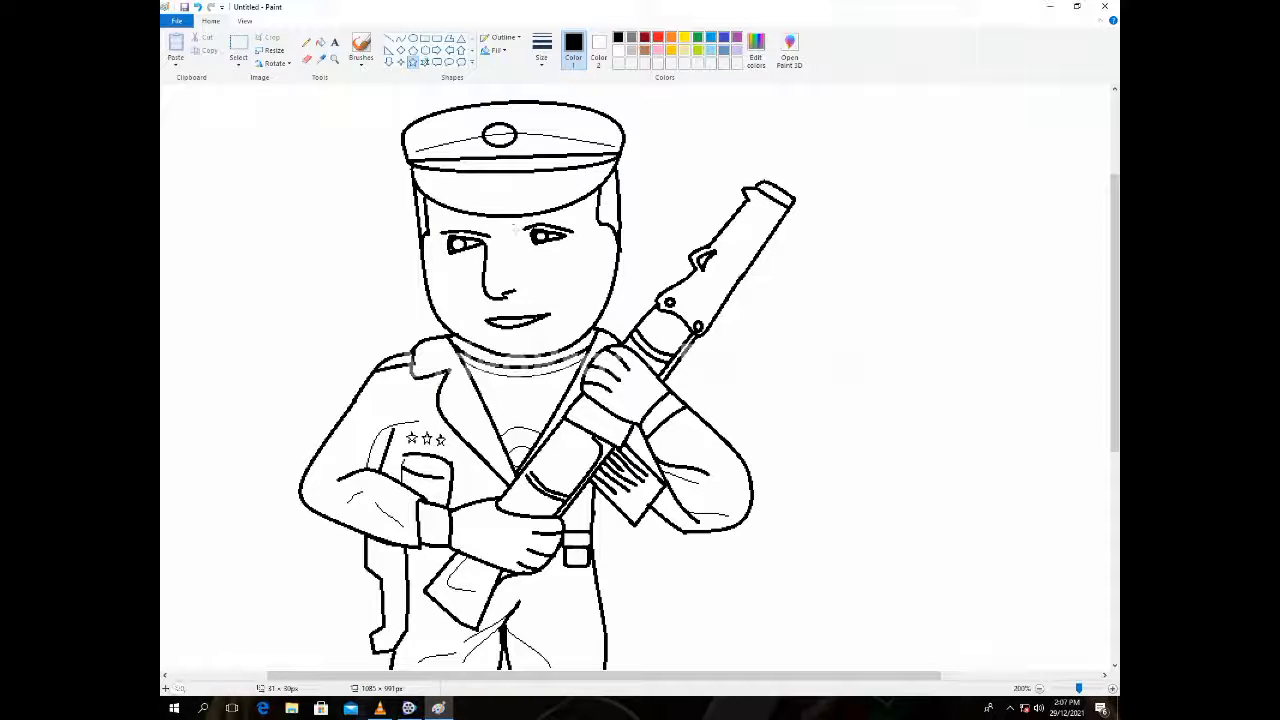
left_click(334, 42)
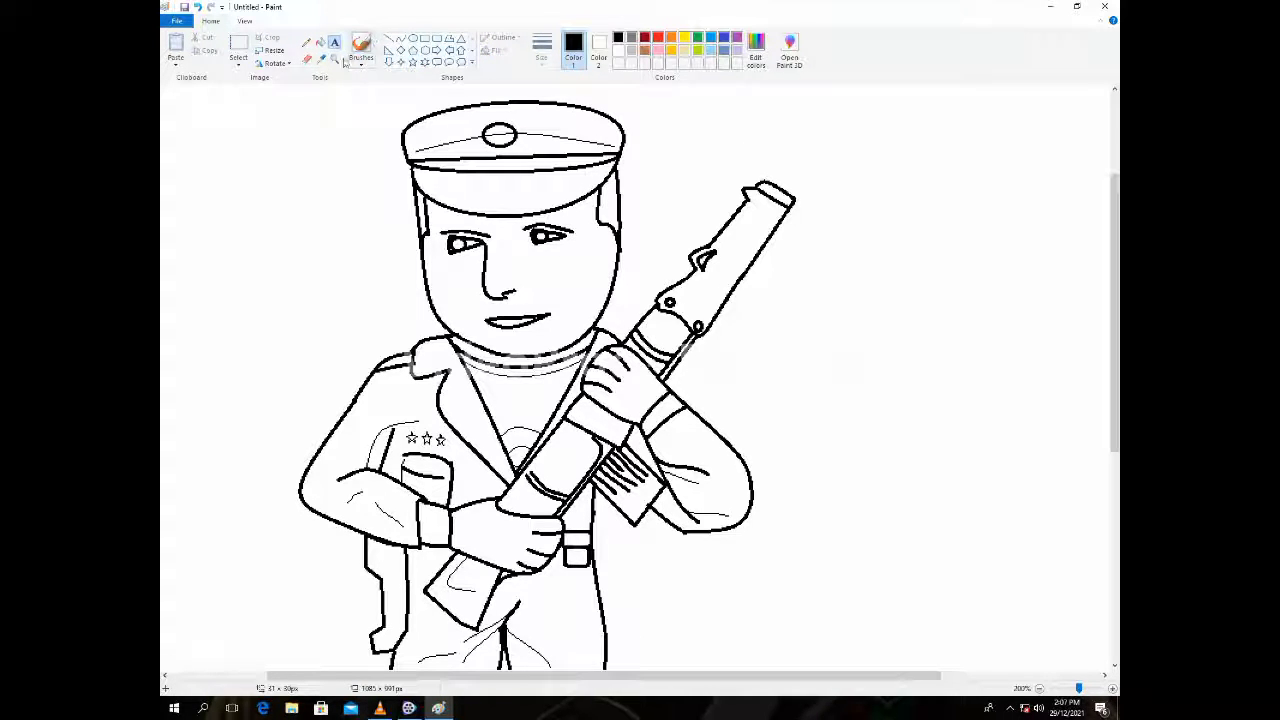
- Trim the empty canvas below and beside the figure, reducing it to about 791 × 912 px
left_click(335, 60)
right_click(724, 217)
right_click(724, 222)
left_click_drag(325, 383, 323, 359)
left_click(352, 228)
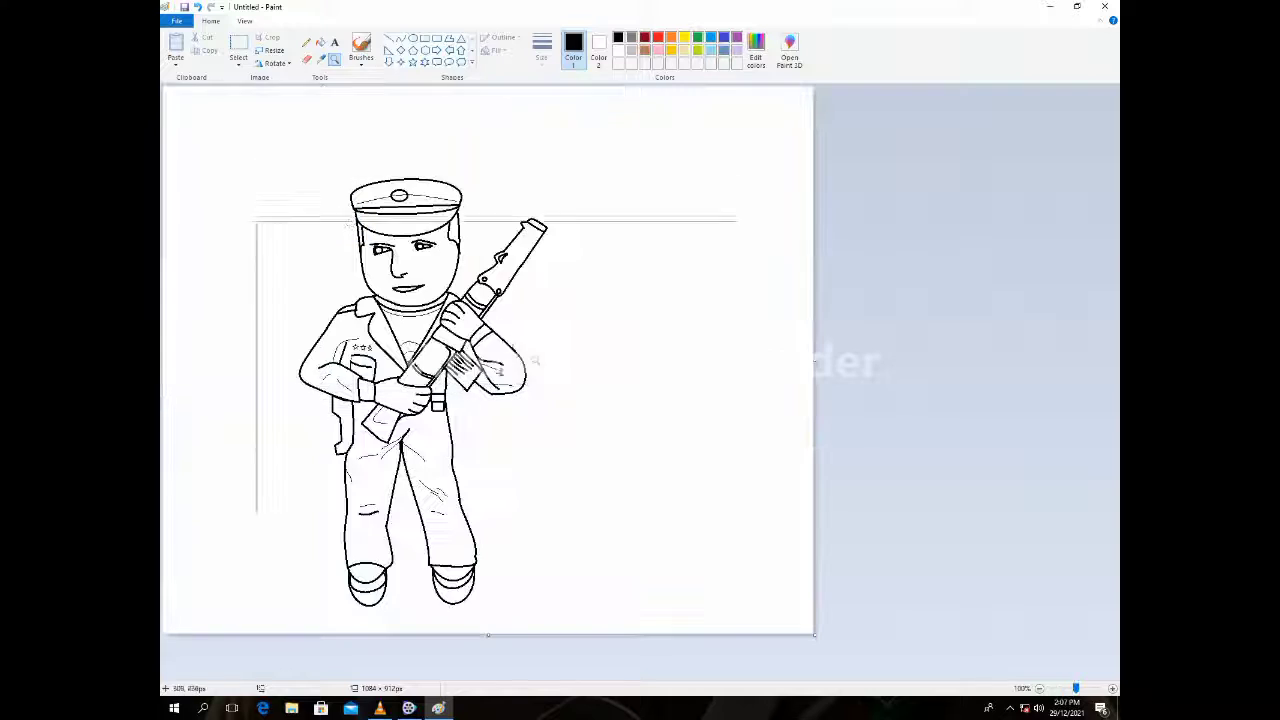
left_click_drag(814, 360, 638, 360)
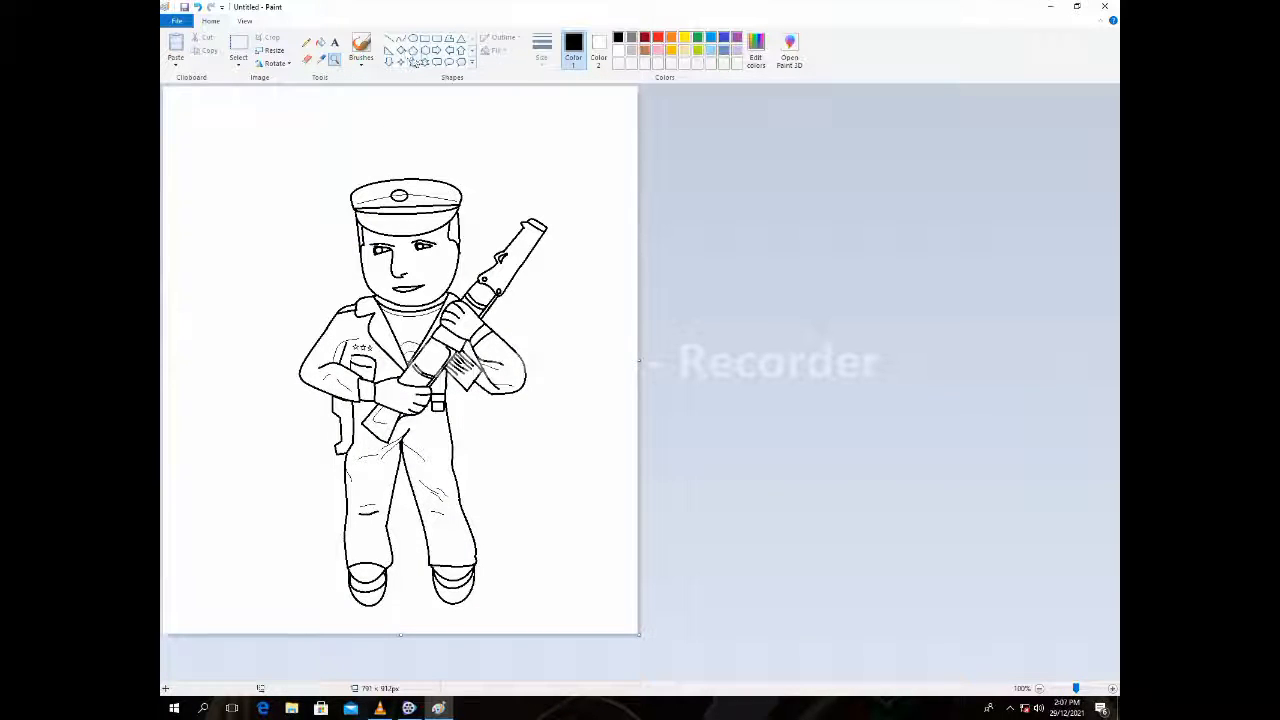